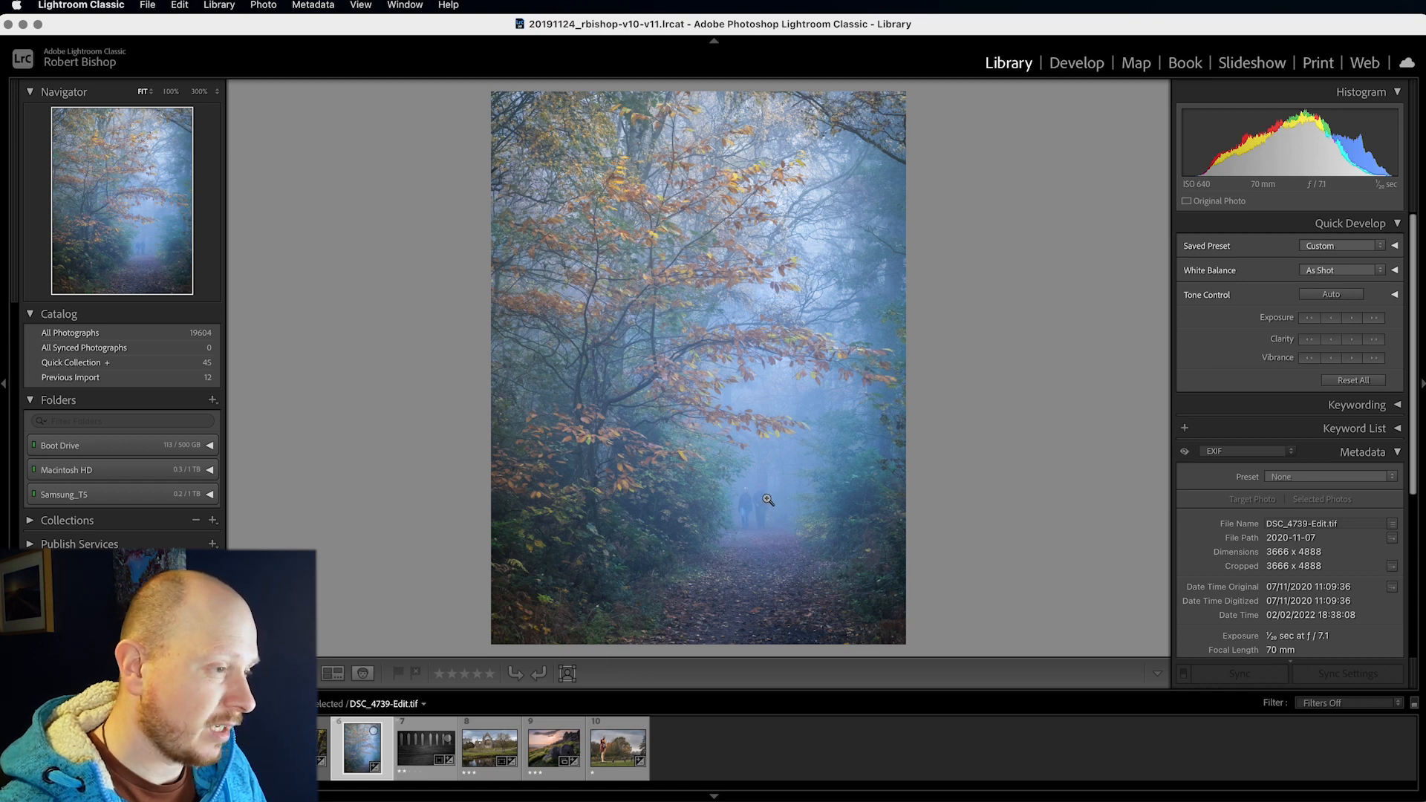
Step: View the black-and-white arches photo DSC_7781.NEF in the Develop module, and open the statue photo DSC_1898.NEF there
{"action": "left_click", "coordinate": [425, 738]}
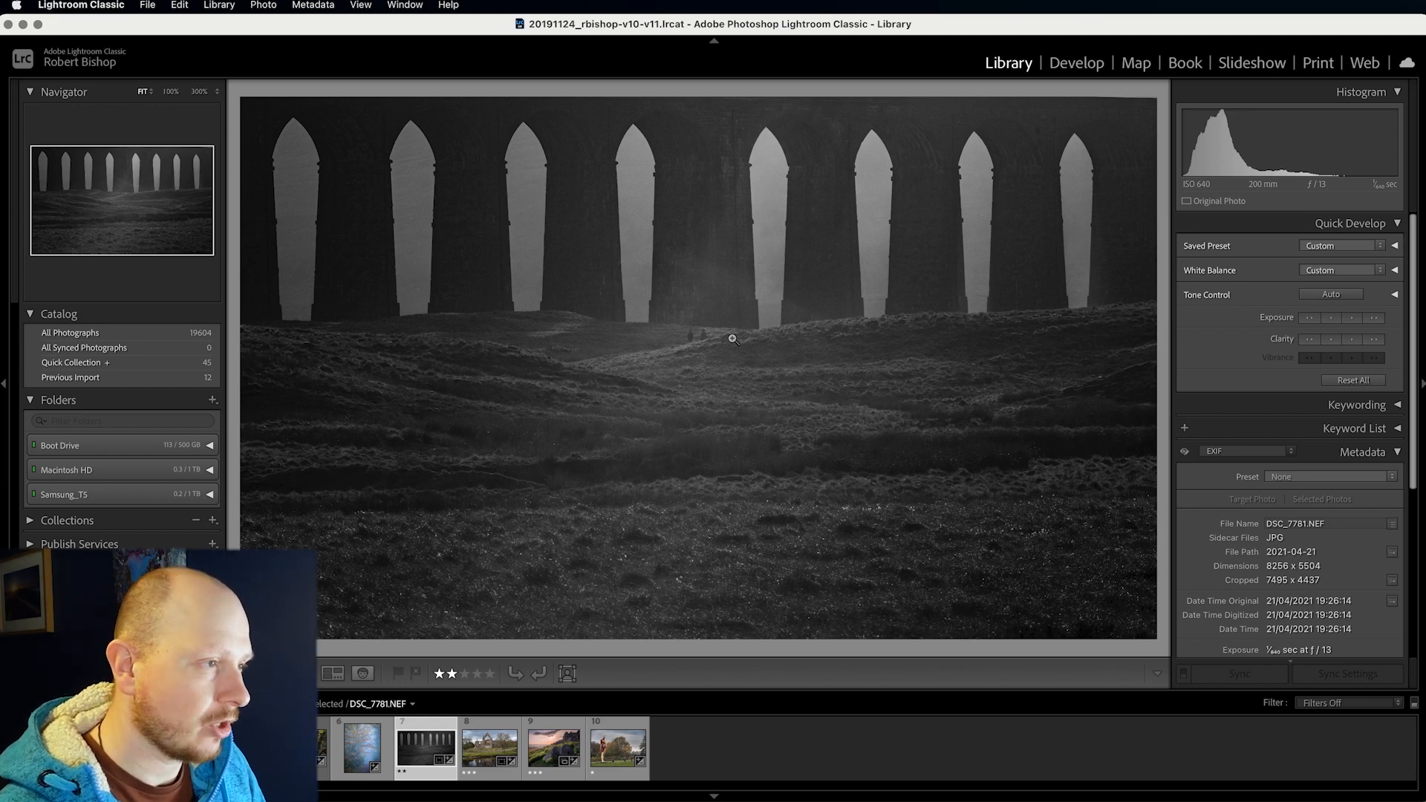
{"action": "key", "text": "d"}
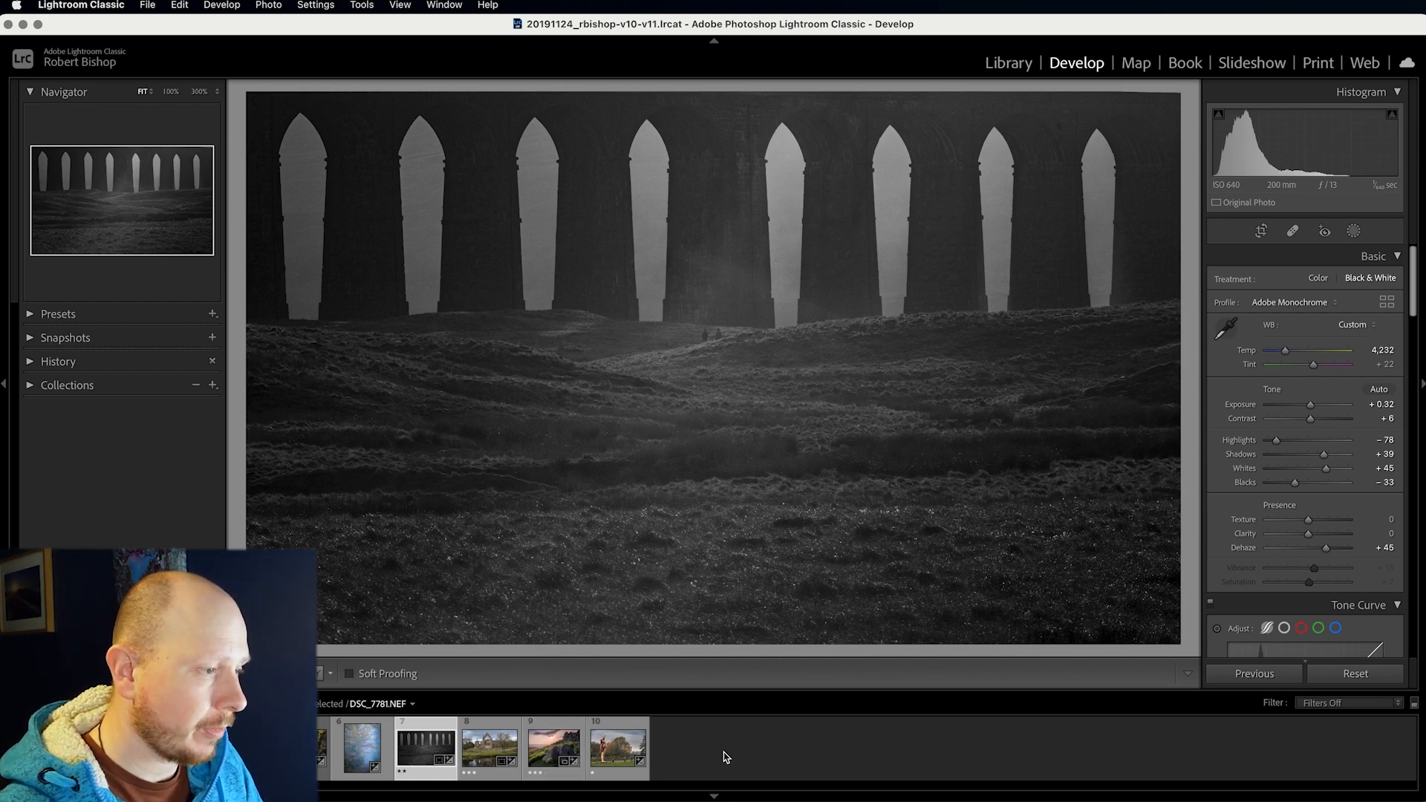
{"action": "left_click", "coordinate": [628, 754]}
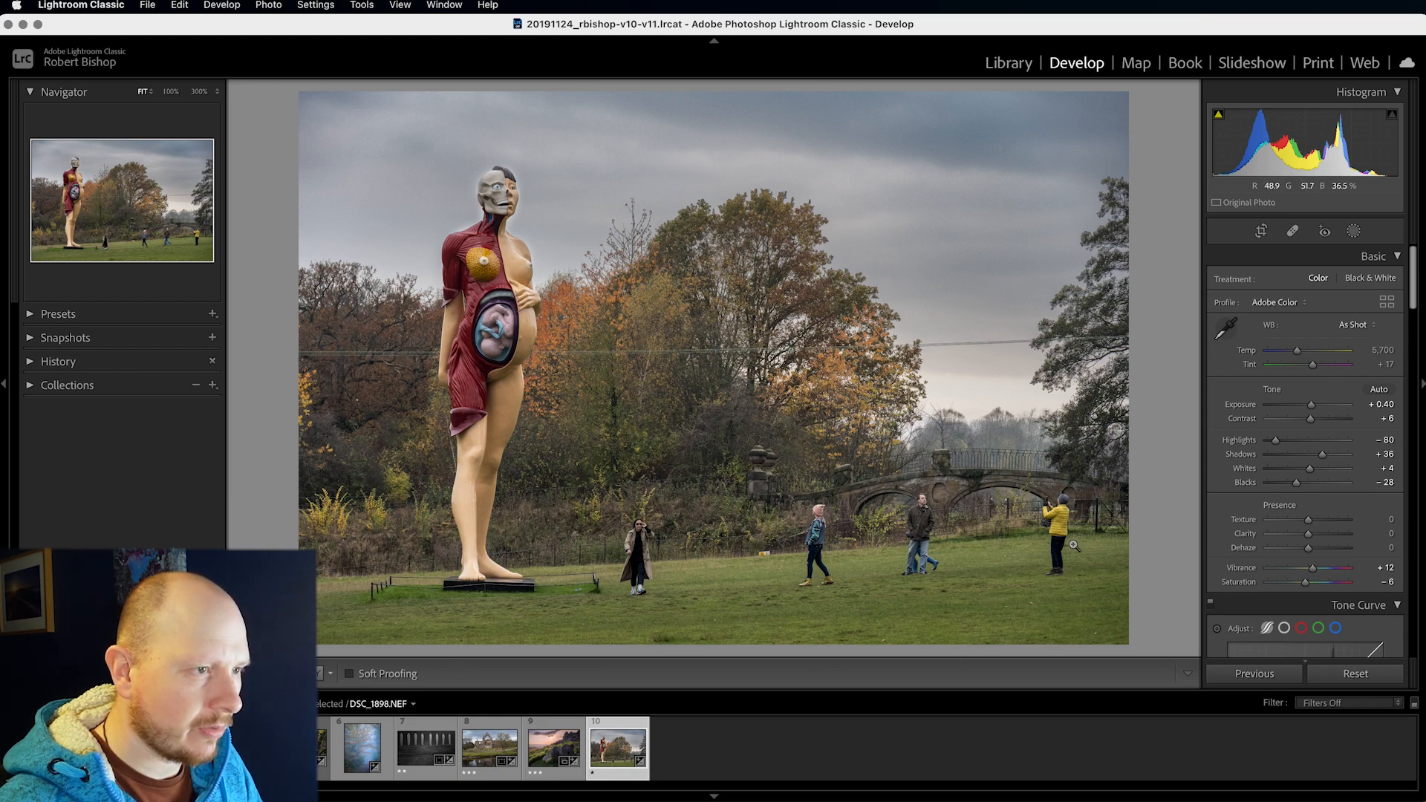
Step: Crop the statue photo to cut out the people near the bridge, keeping the statue and the nearest person in the frame
{"action": "left_click", "coordinate": [1262, 231]}
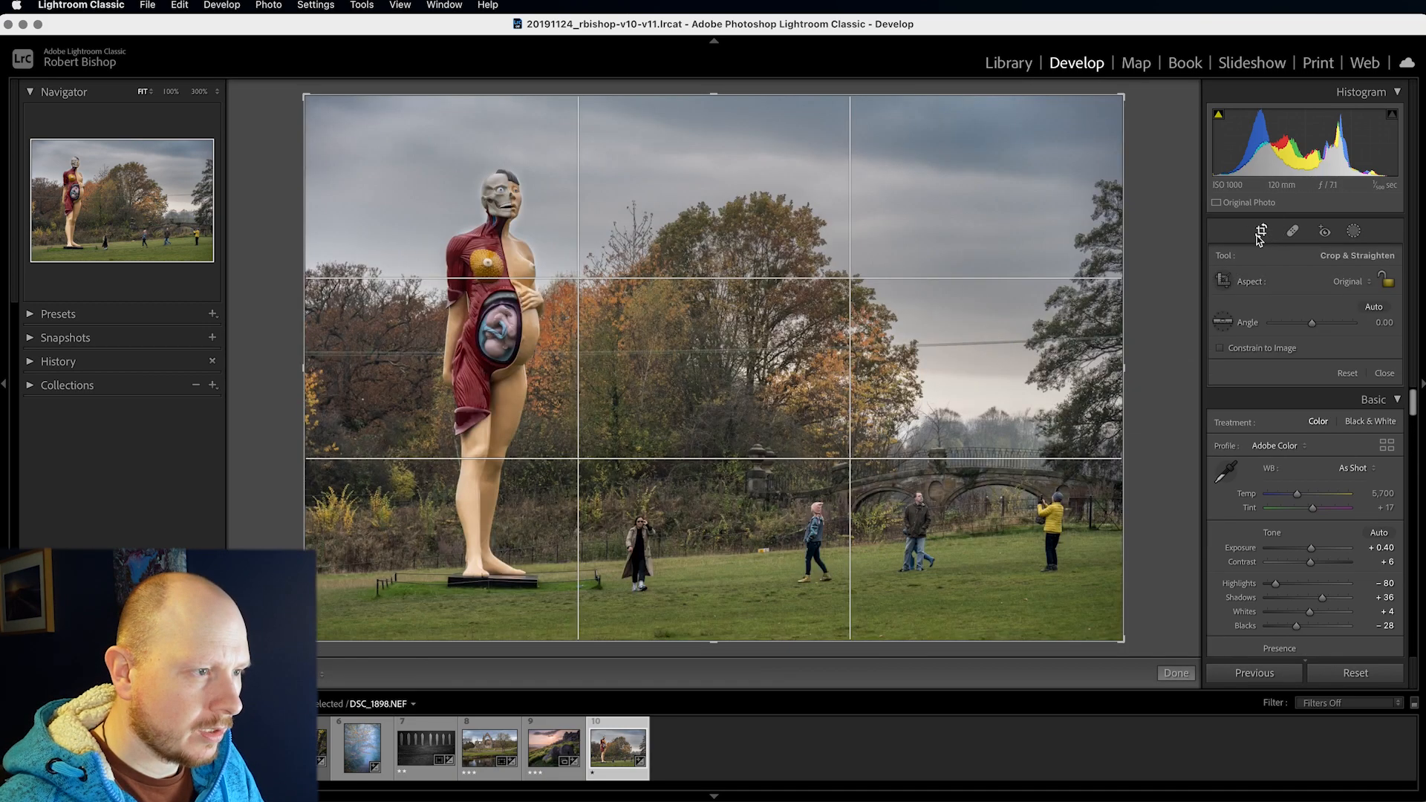
{"action": "left_click_drag", "start_coordinate": [1125, 369], "coordinate": [960, 386]}
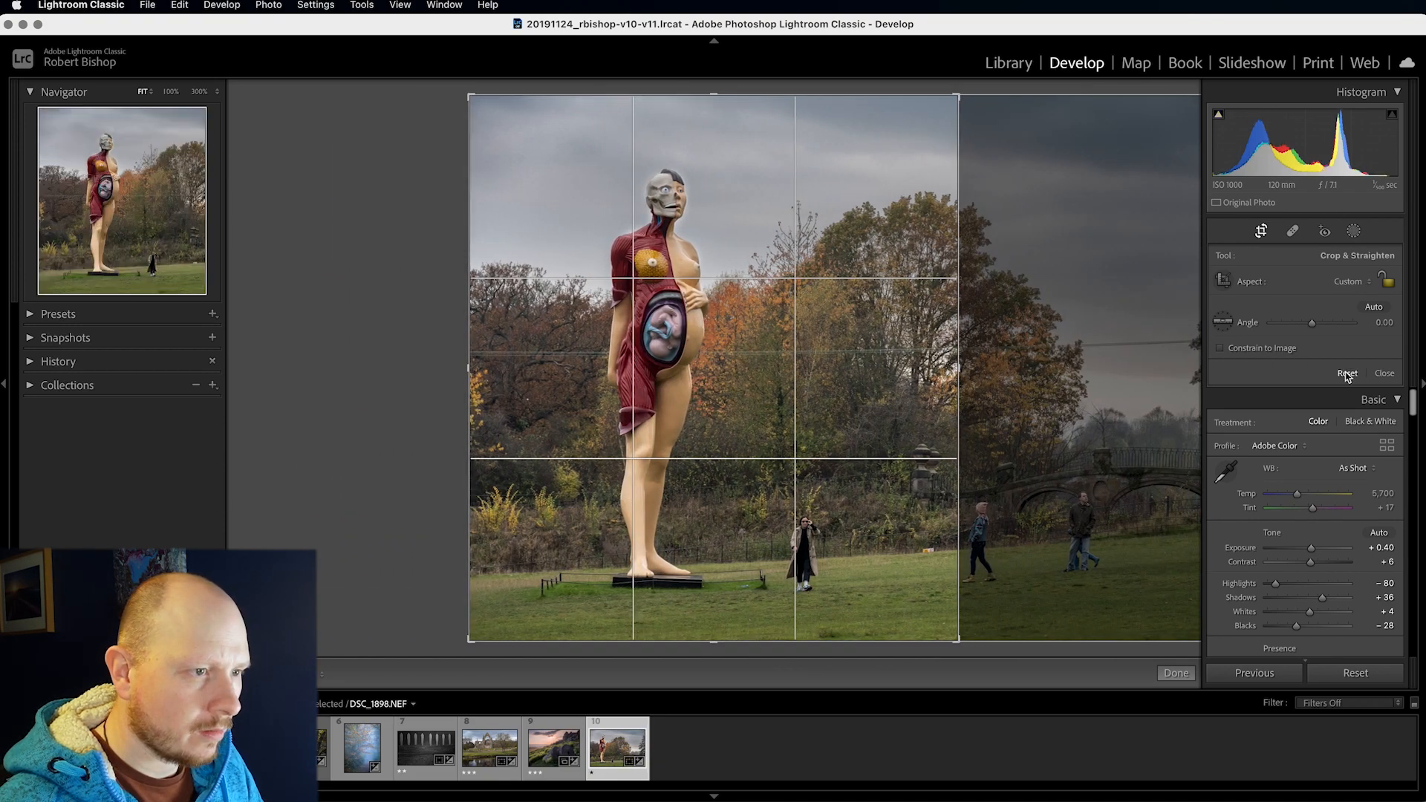
{"action": "left_click", "coordinate": [1385, 373]}
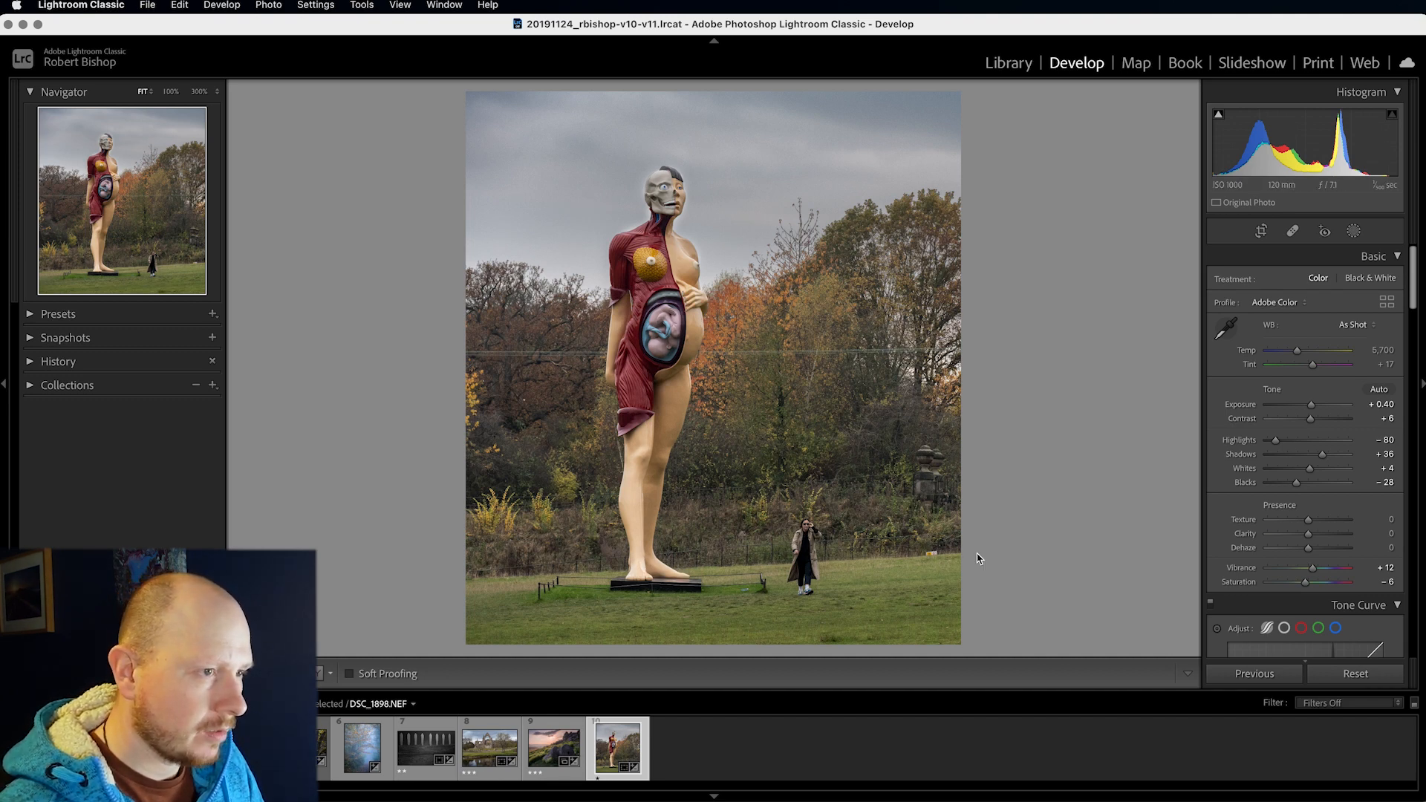
Step: Try a narrower crop tight around the statue that excludes the remaining person, and undo it
{"action": "left_click", "coordinate": [1261, 232]}
{"action": "left_click_drag", "start_coordinate": [958, 369], "coordinate": [850, 383]}
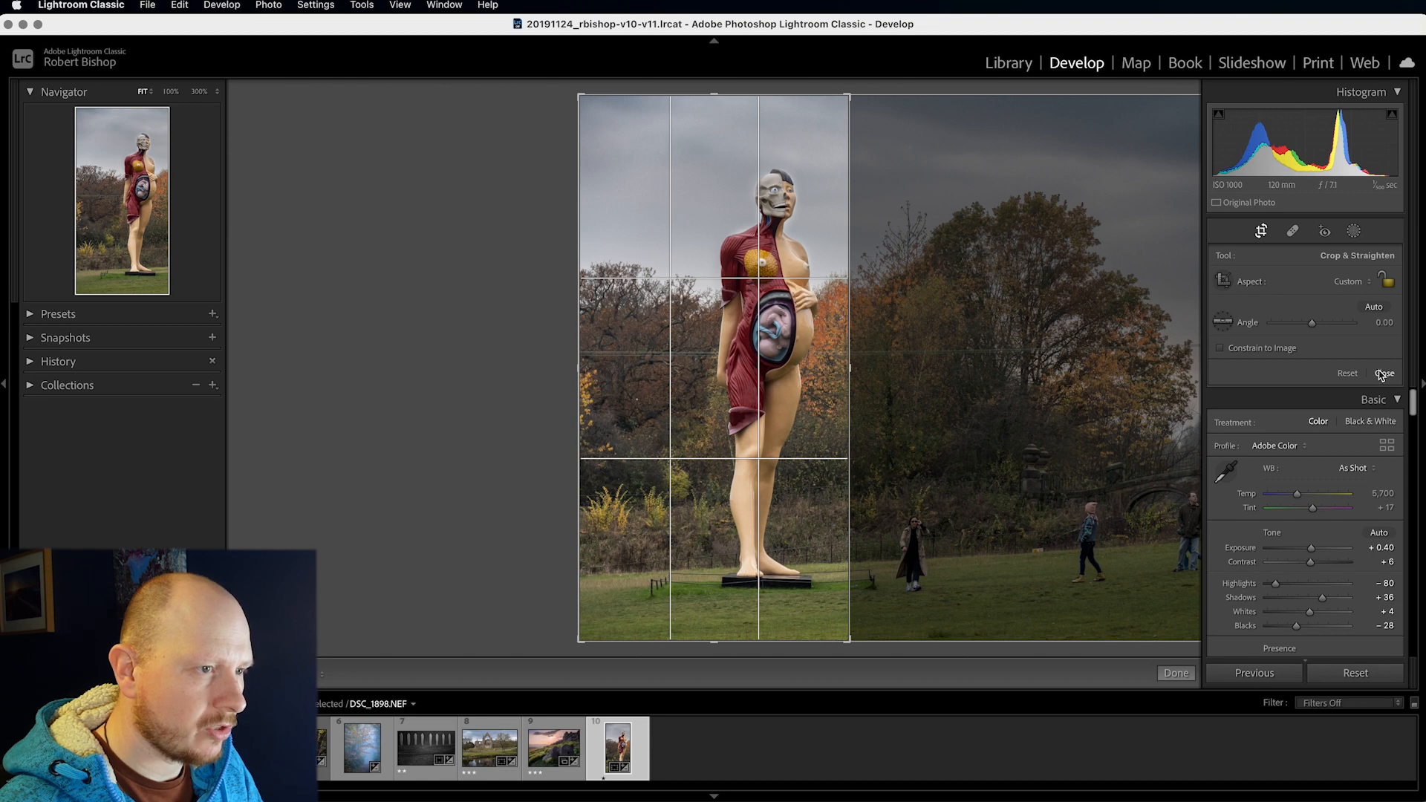
{"action": "left_click", "coordinate": [1381, 373]}
{"action": "key", "text": "super+z"}
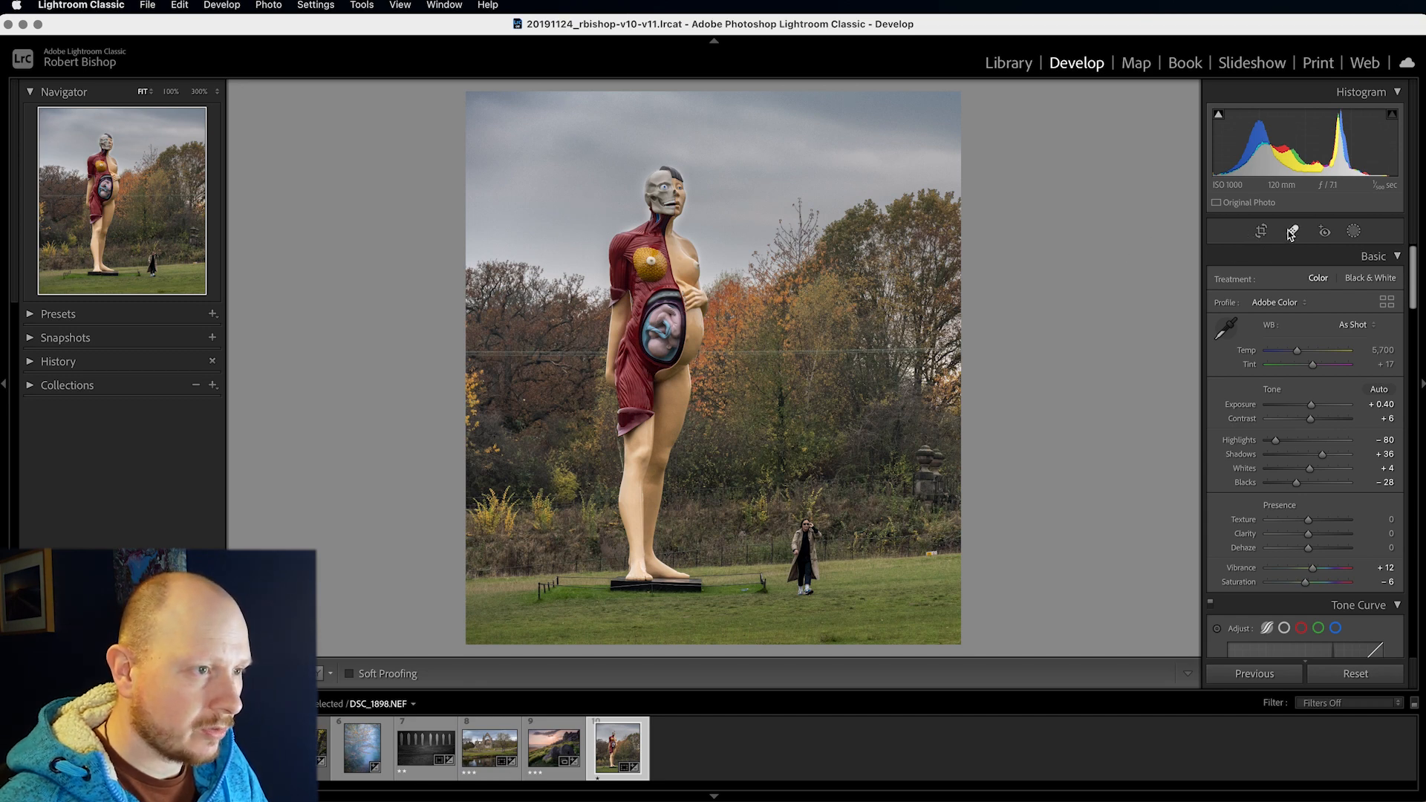
Step: Remove the person standing beside the statue with the Heal brush at size 80
{"action": "left_click", "coordinate": [1292, 232]}
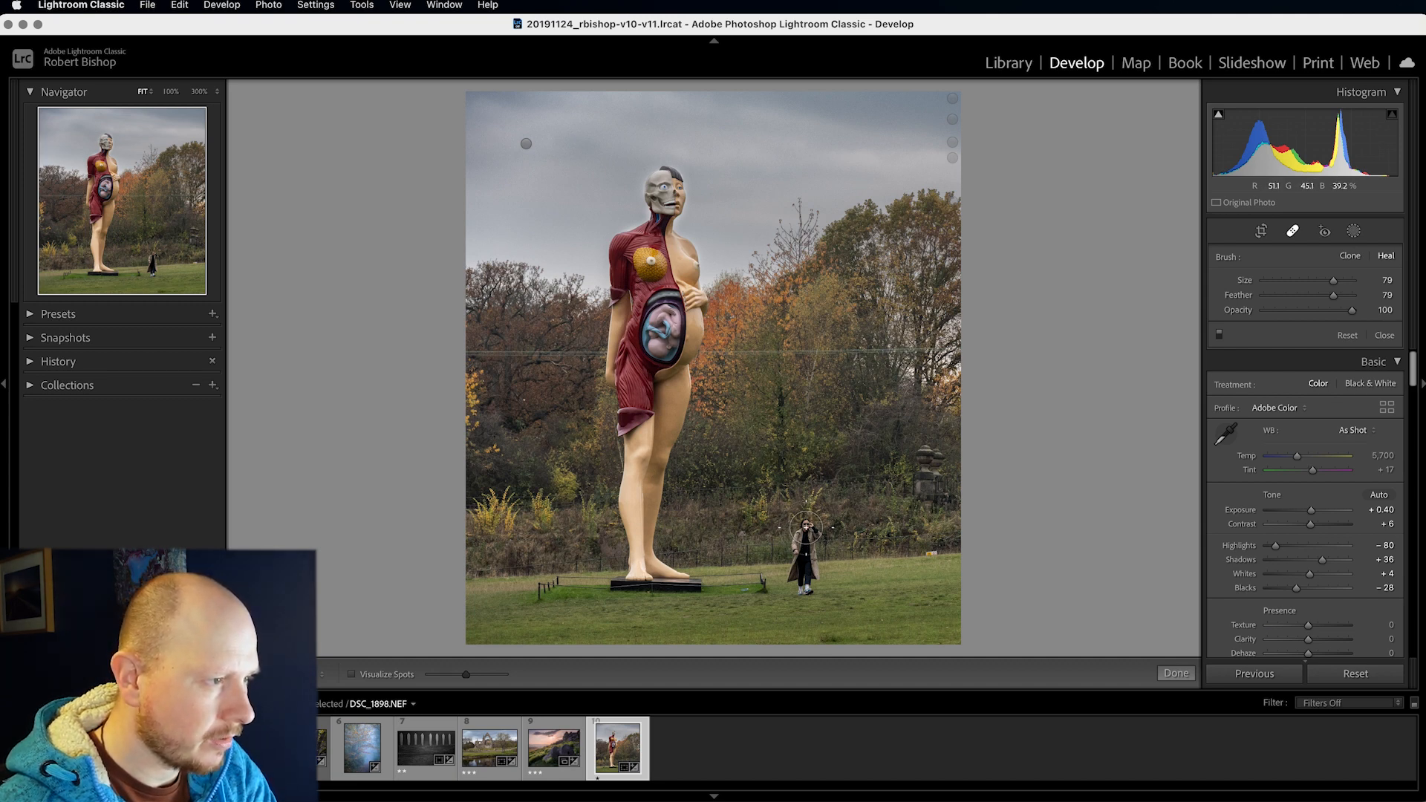
{"action": "scroll", "coordinate": [806, 527], "scroll_direction": "up", "scroll_amount": 1}
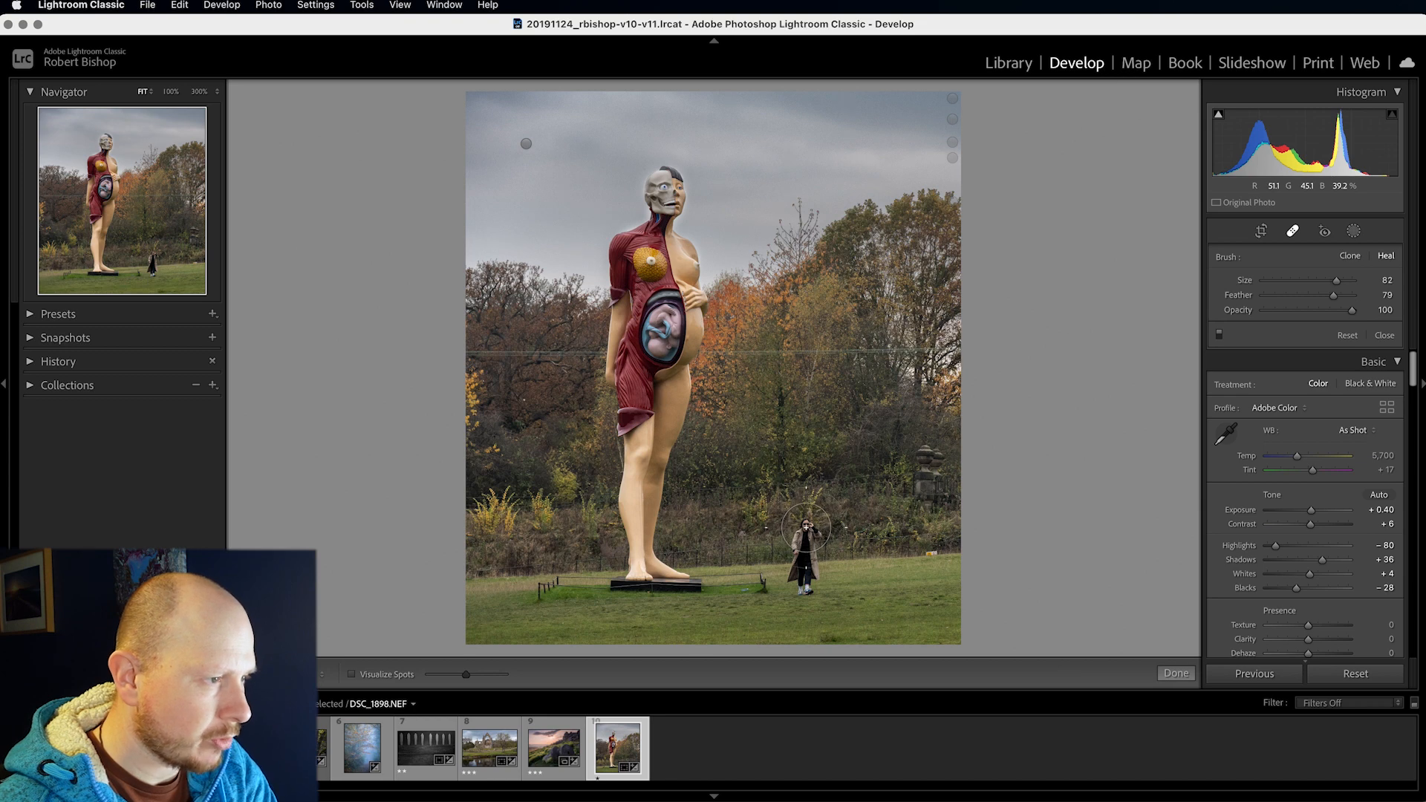
{"action": "scroll", "coordinate": [804, 526], "scroll_direction": "down", "scroll_amount": 1}
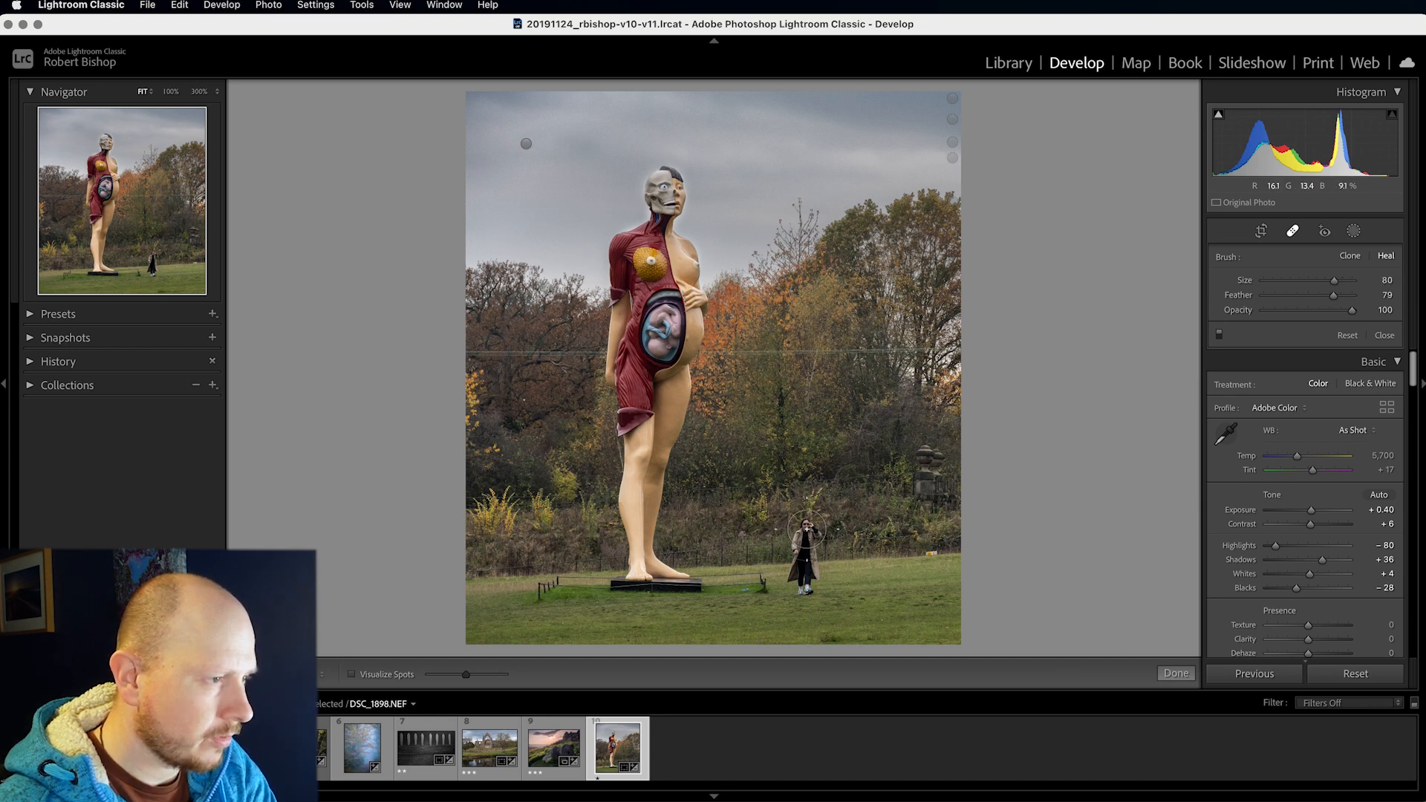
{"action": "left_click_drag", "start_coordinate": [806, 529], "coordinate": [806, 576]}
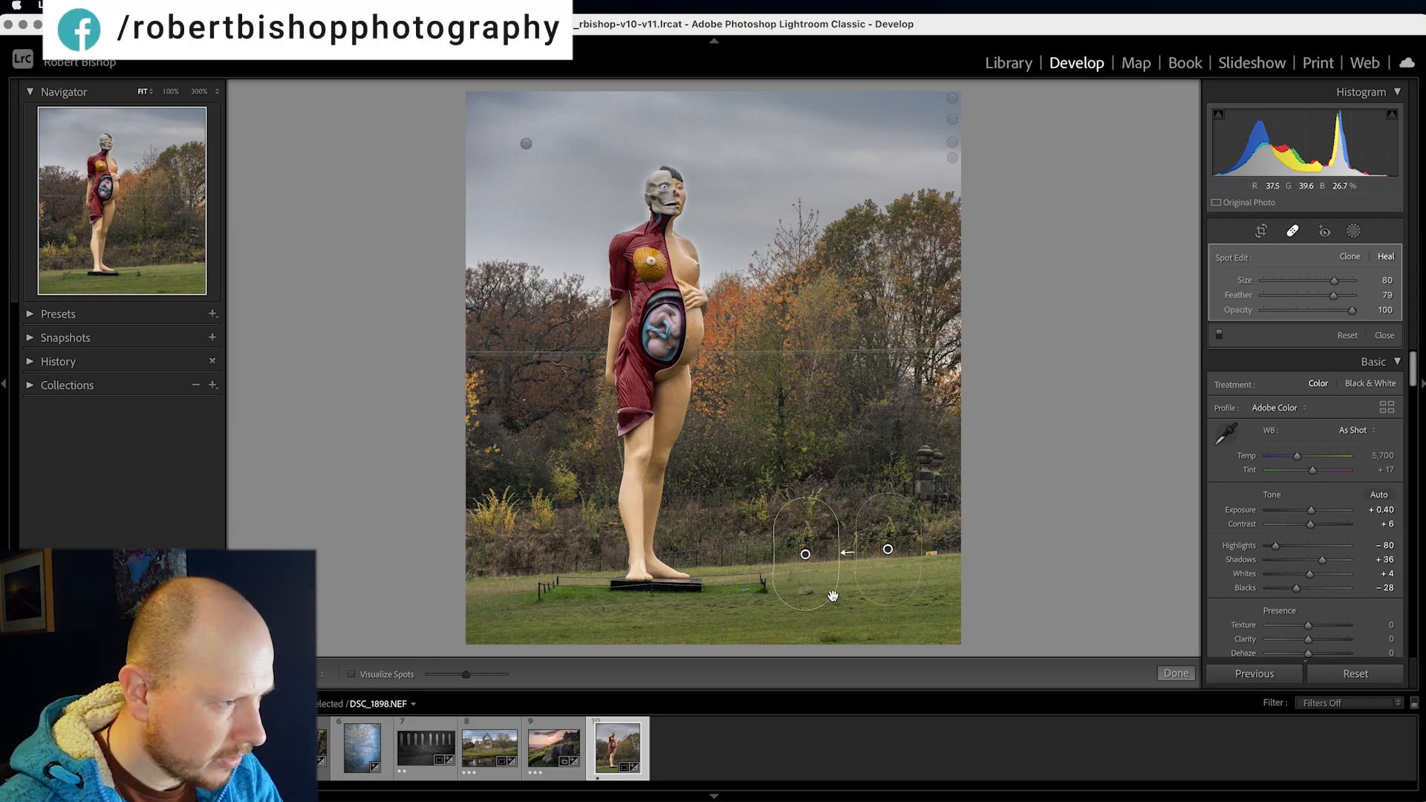
{"action": "left_click", "coordinate": [1385, 335]}
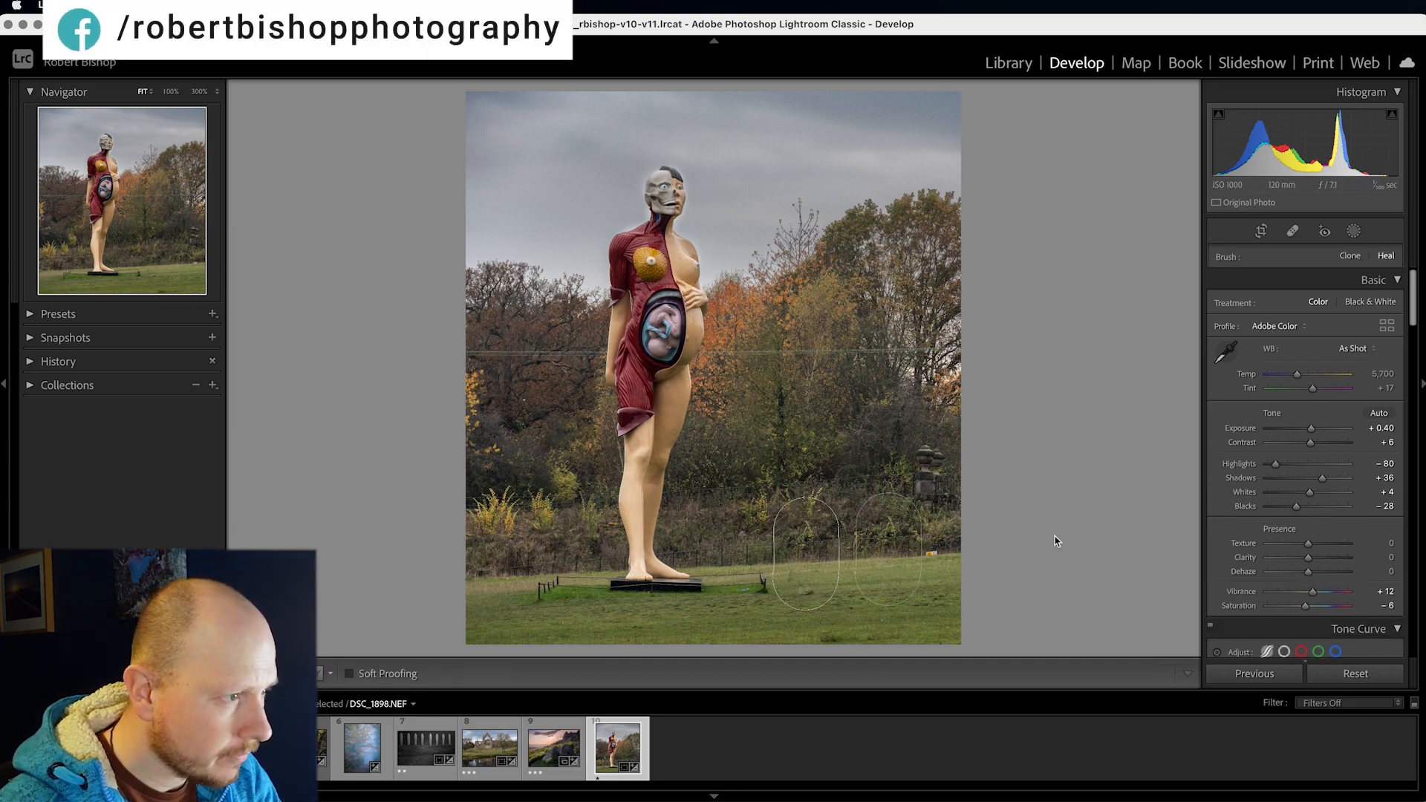
Step: Heal the leftover smudge in the grass with a size 78 brush sampling clean grass nearby, and compare the photo with its original
{"action": "left_click", "coordinate": [794, 591]}
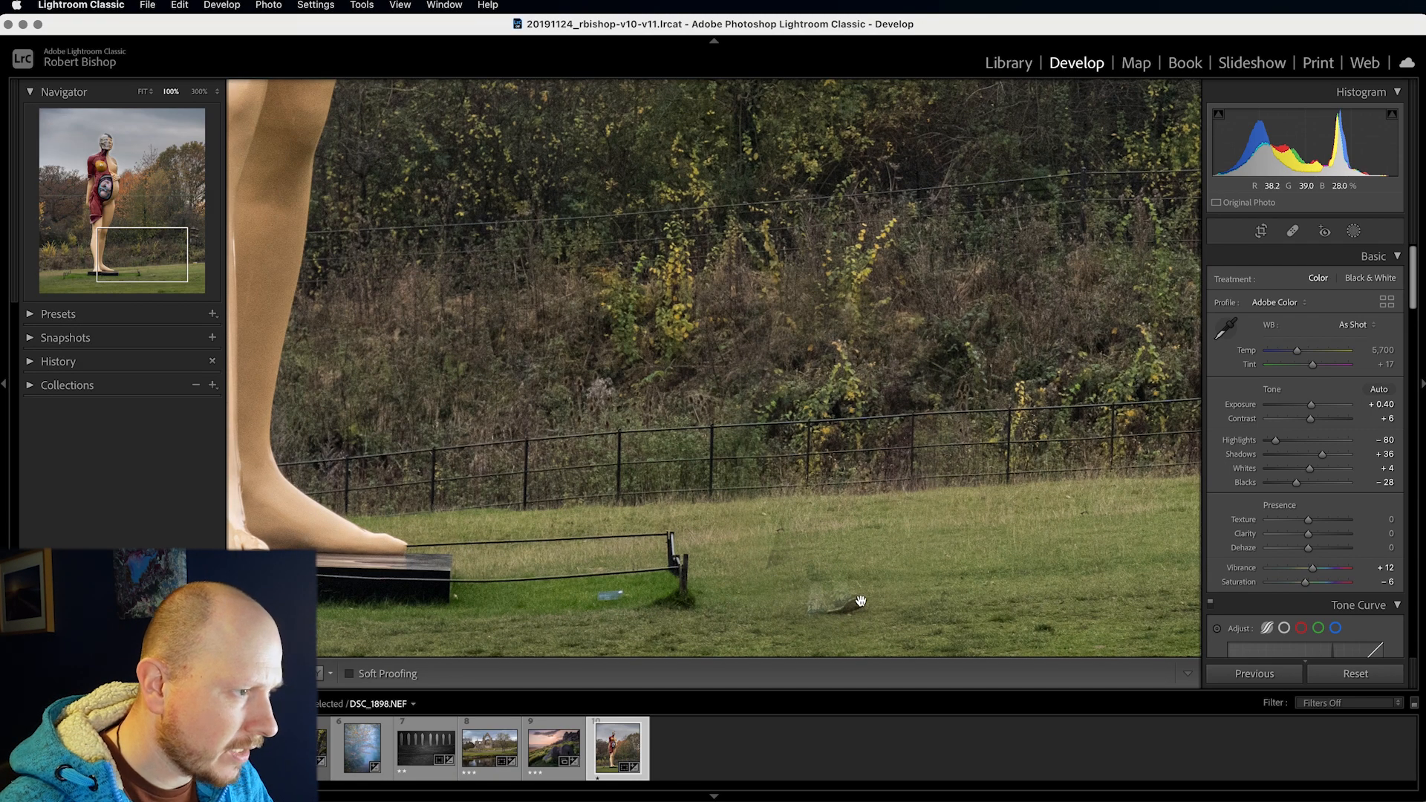
{"action": "left_click", "coordinate": [991, 344]}
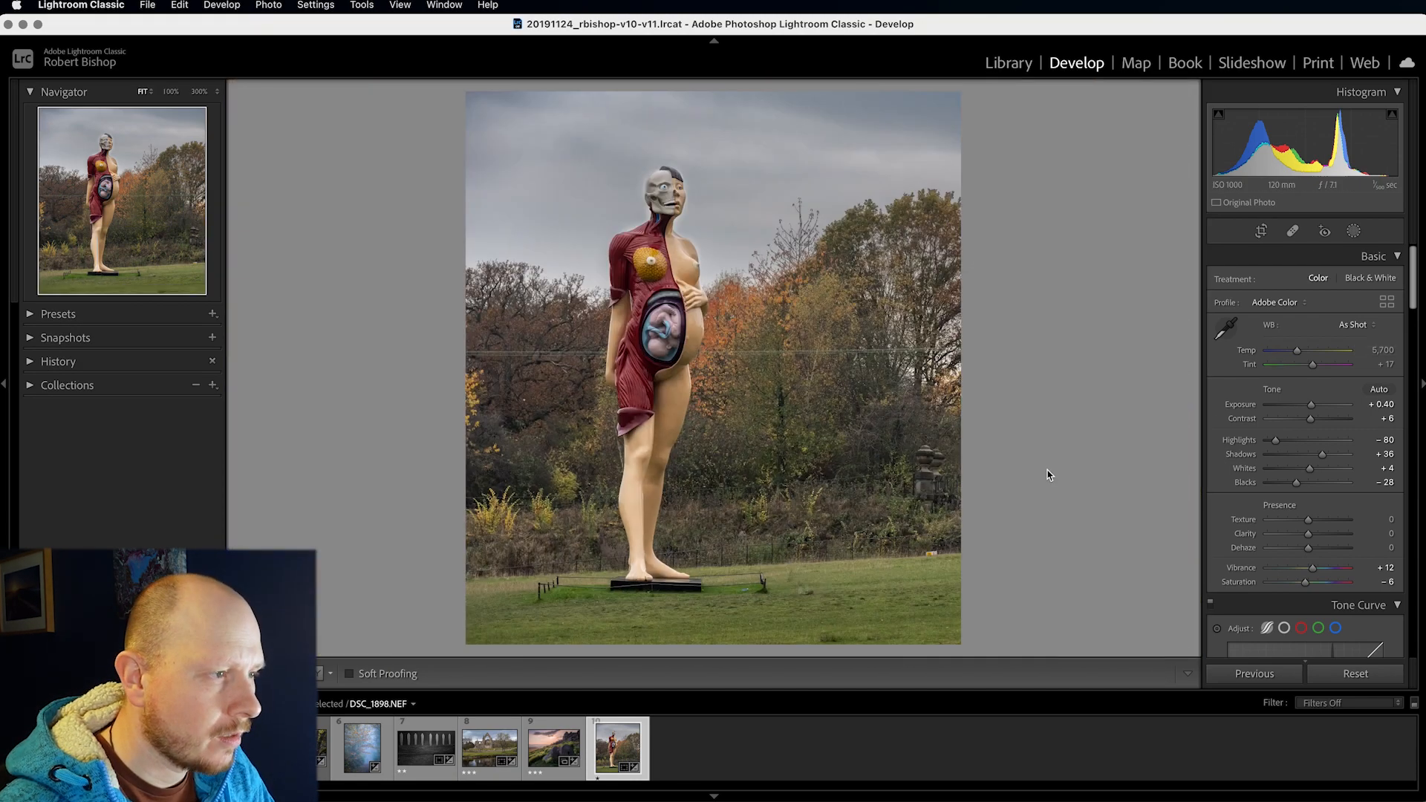
{"action": "left_click", "coordinate": [1293, 231]}
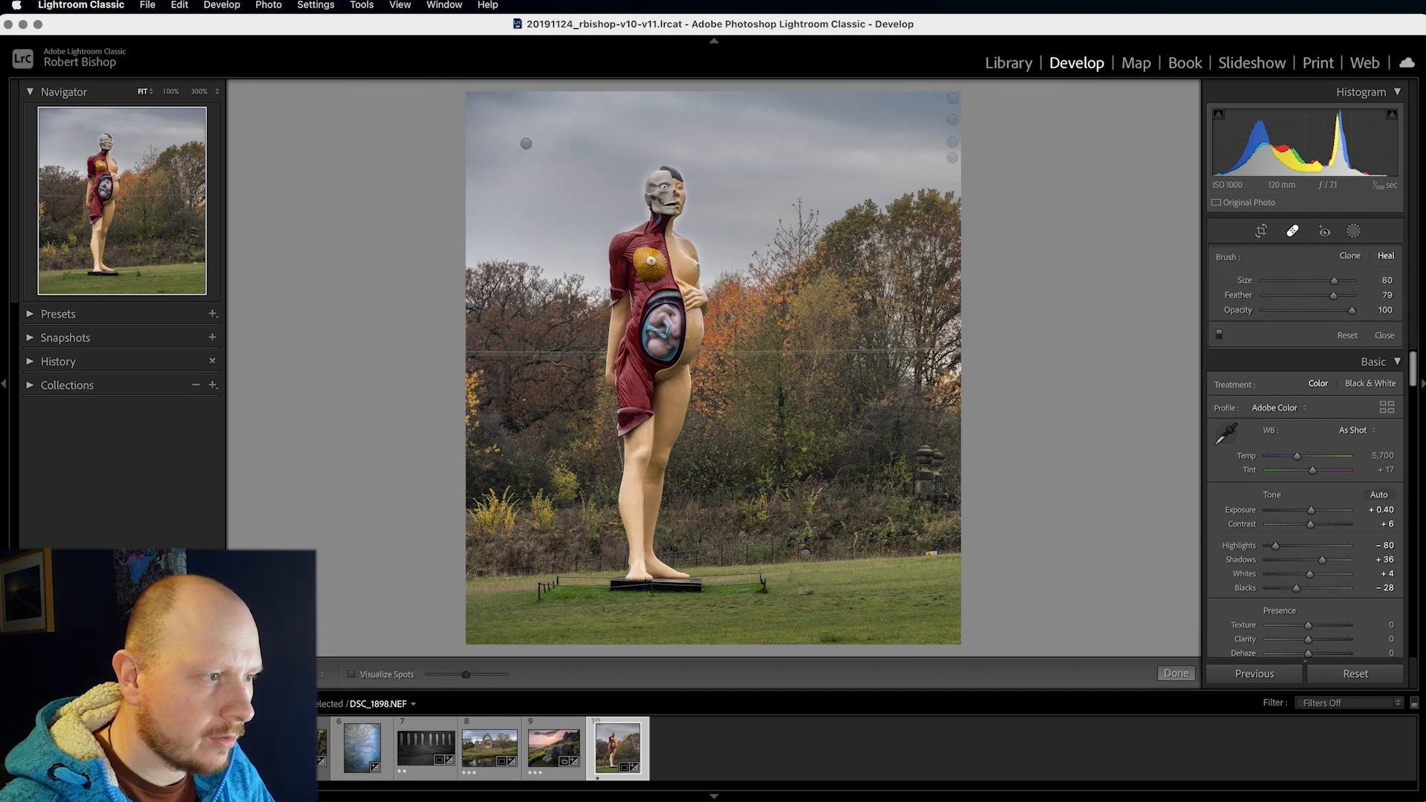
{"action": "left_click", "coordinate": [805, 553]}
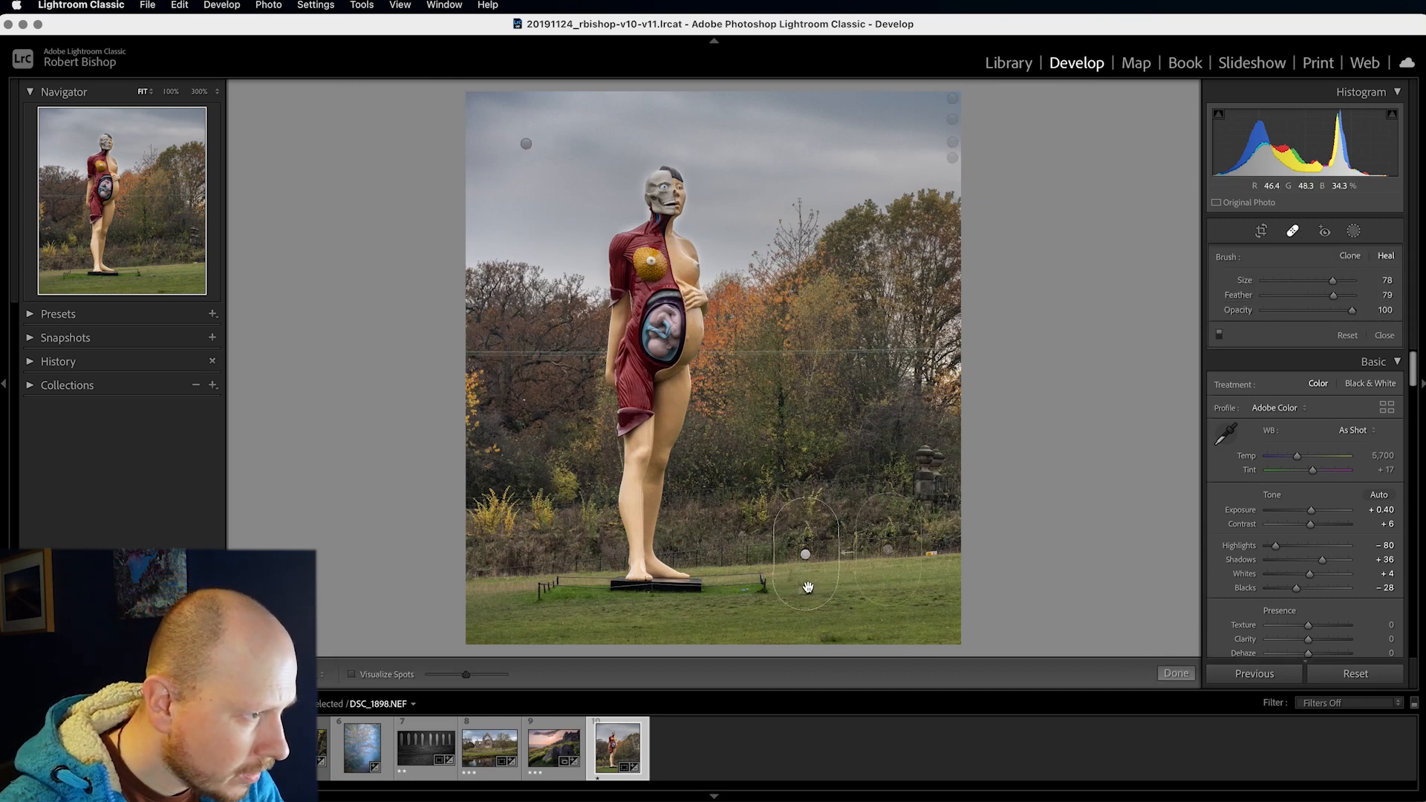
{"action": "scroll", "coordinate": [831, 605], "scroll_direction": "down", "scroll_amount": 1}
{"action": "left_click_drag", "start_coordinate": [831, 605], "coordinate": [797, 581]}
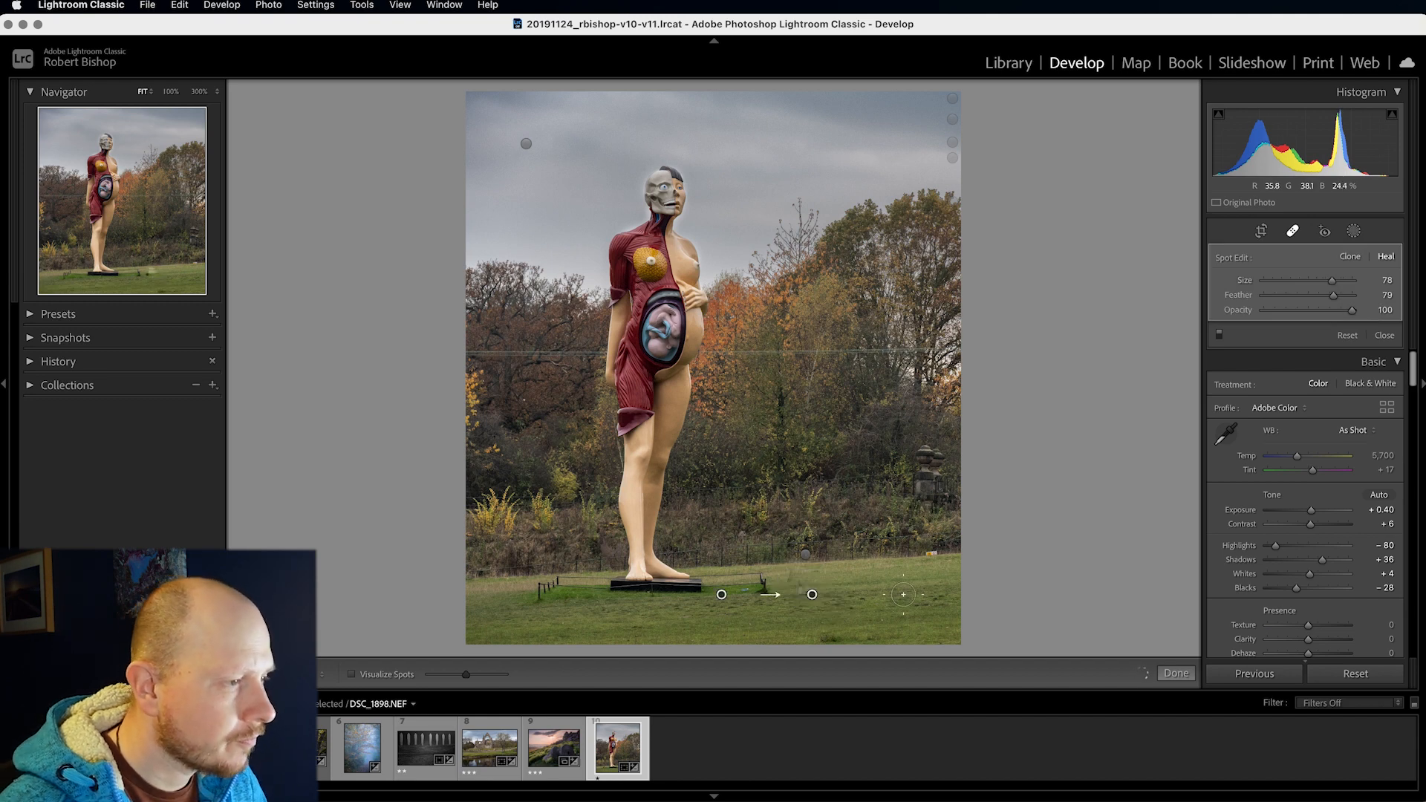
{"action": "left_click_drag", "start_coordinate": [721, 594], "coordinate": [908, 602]}
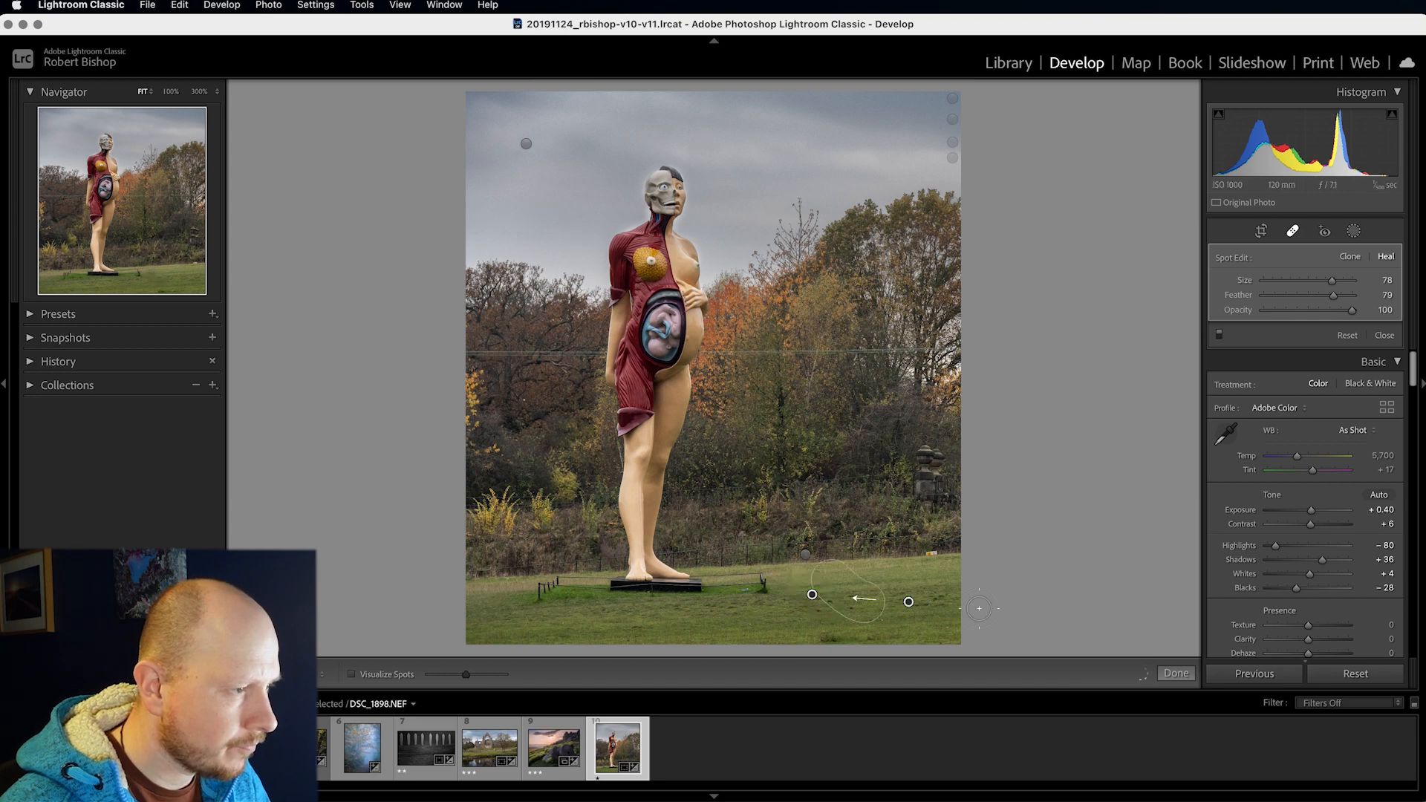
{"action": "left_click", "coordinate": [1383, 336]}
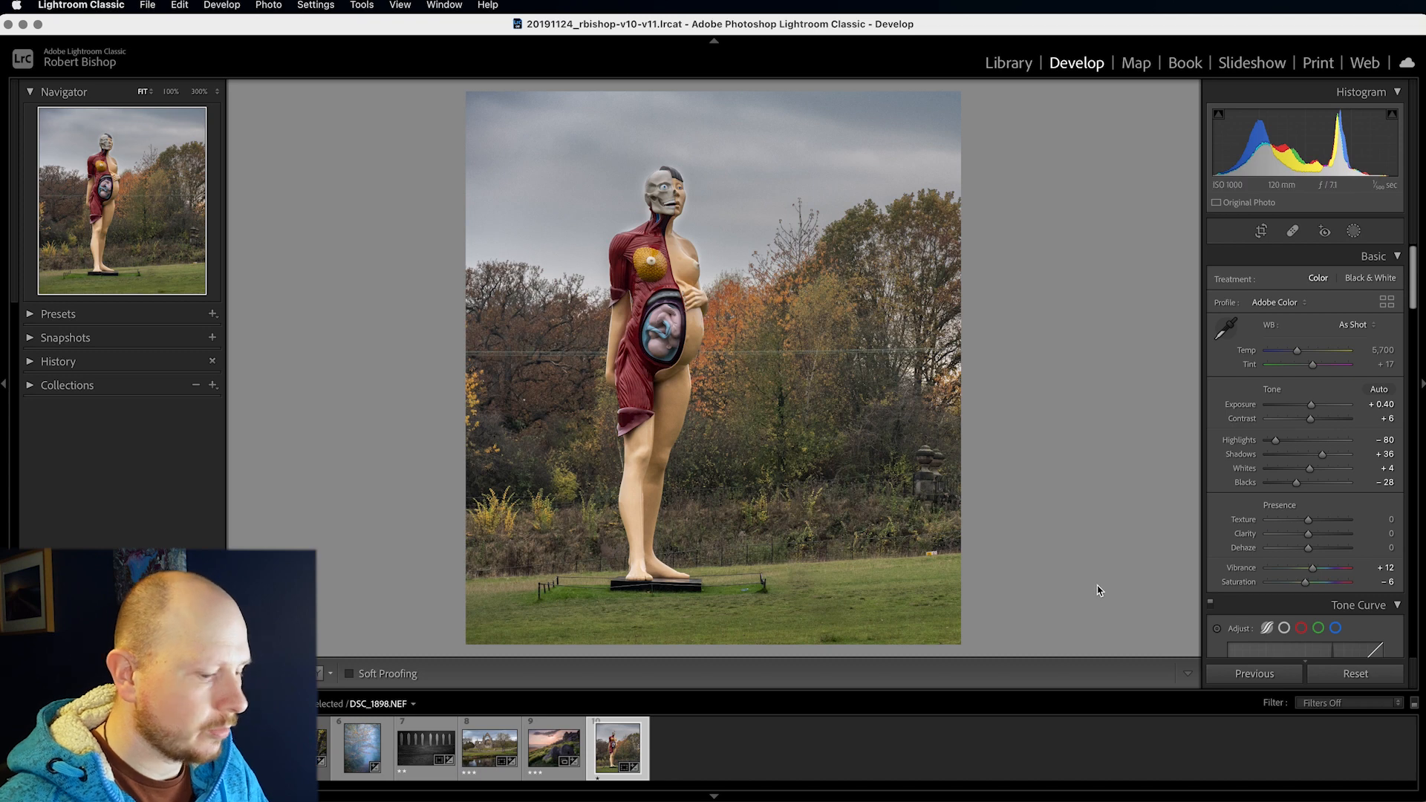
{"action": "key", "text": "backslash"}
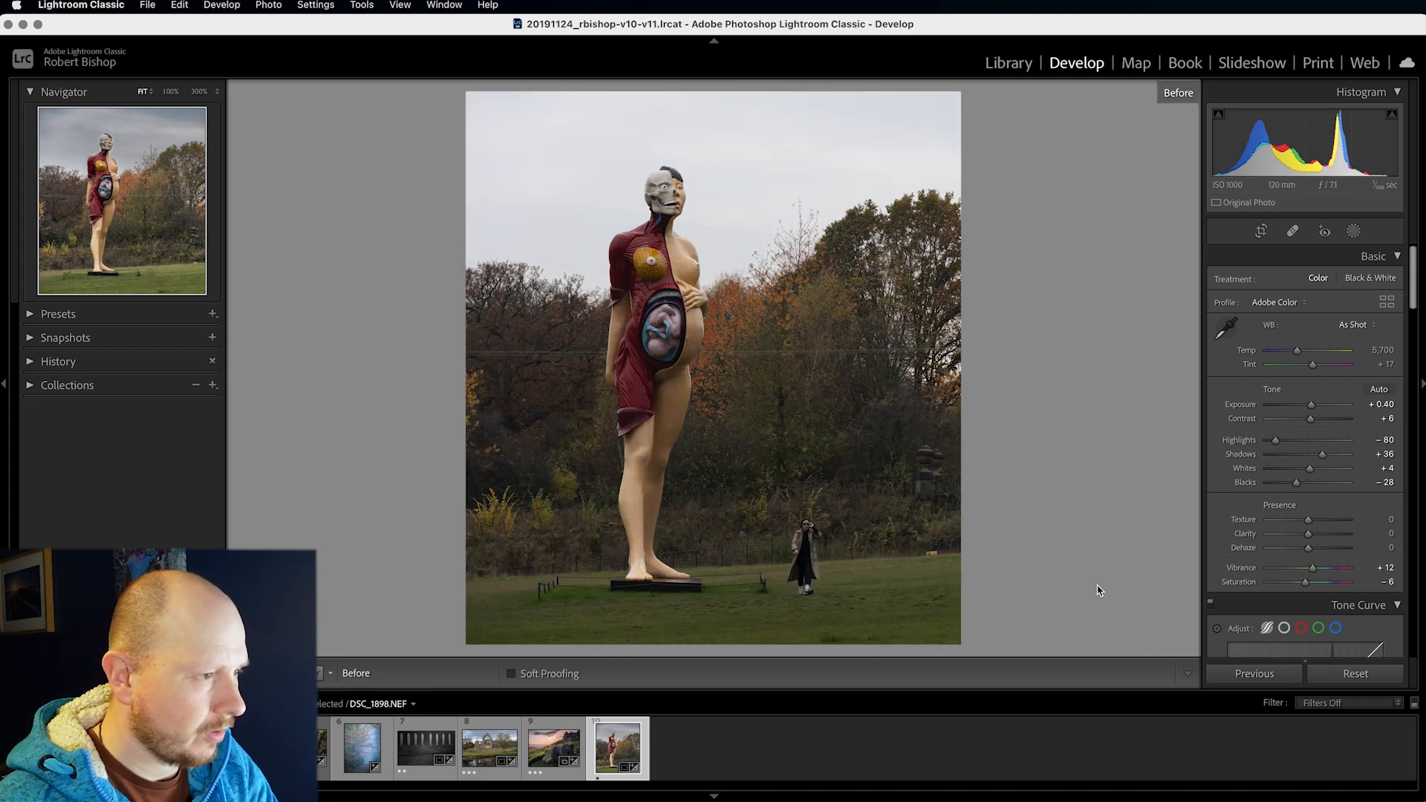
{"action": "key", "text": "backslash"}
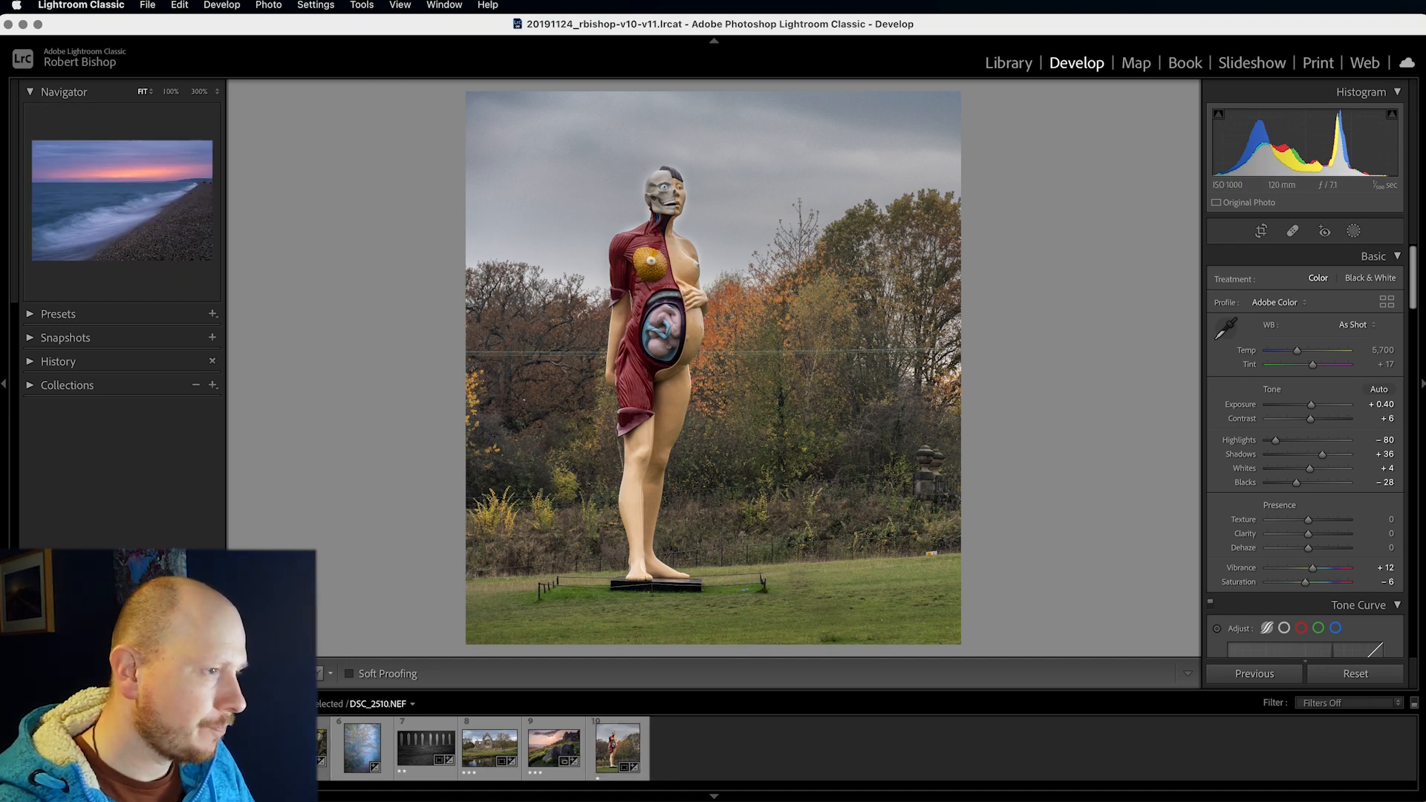
Step: Open the beach sunset photo DSC_2510.NEF and inspect the figures on the far shoreline at 100%
{"action": "left_click", "coordinate": [323, 746]}
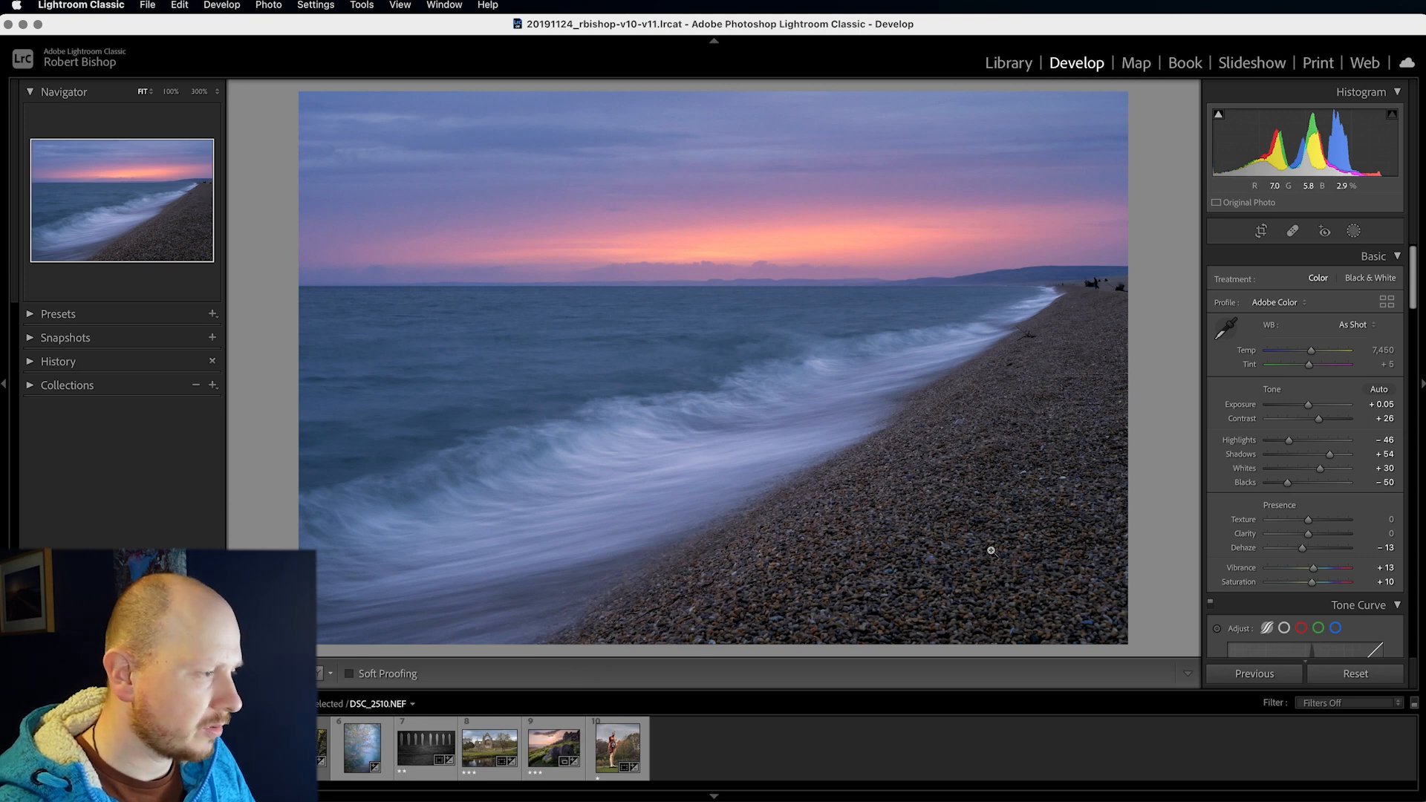
{"action": "left_click", "coordinate": [1102, 279]}
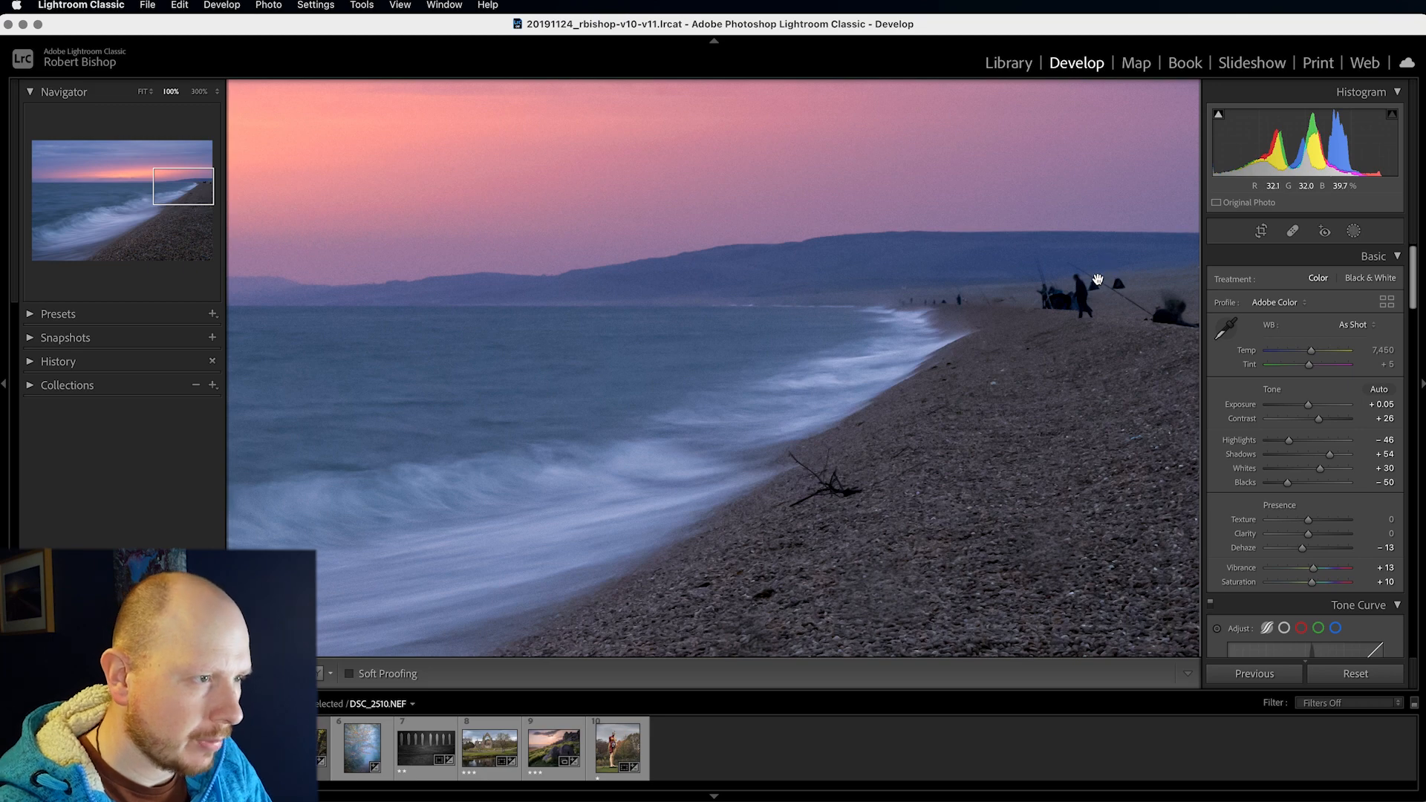
{"action": "left_click", "coordinate": [1102, 277]}
{"action": "left_click", "coordinate": [1099, 278]}
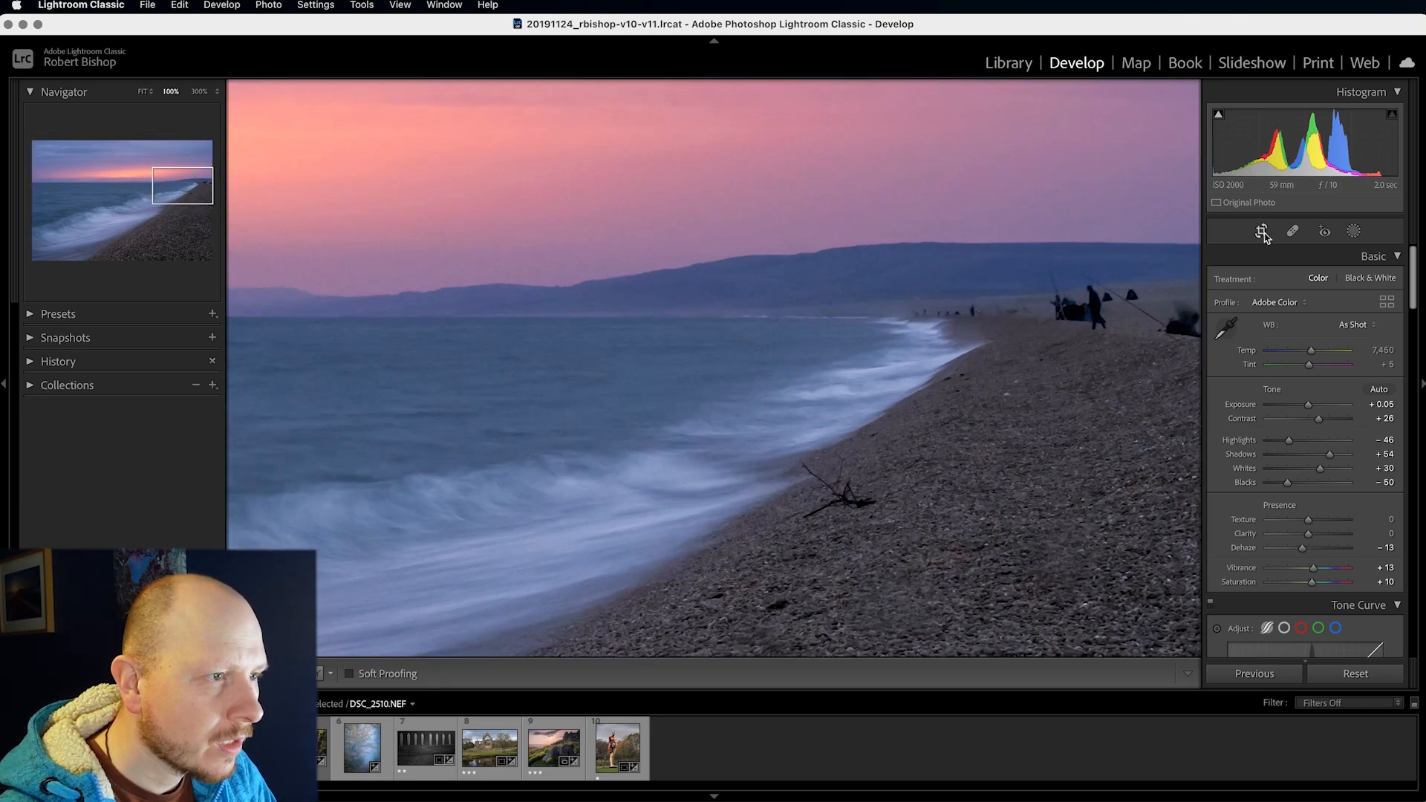
Step: Try to remove the figures and gear on the far beach with the Heal brush at size 76
{"action": "left_click", "coordinate": [1293, 232]}
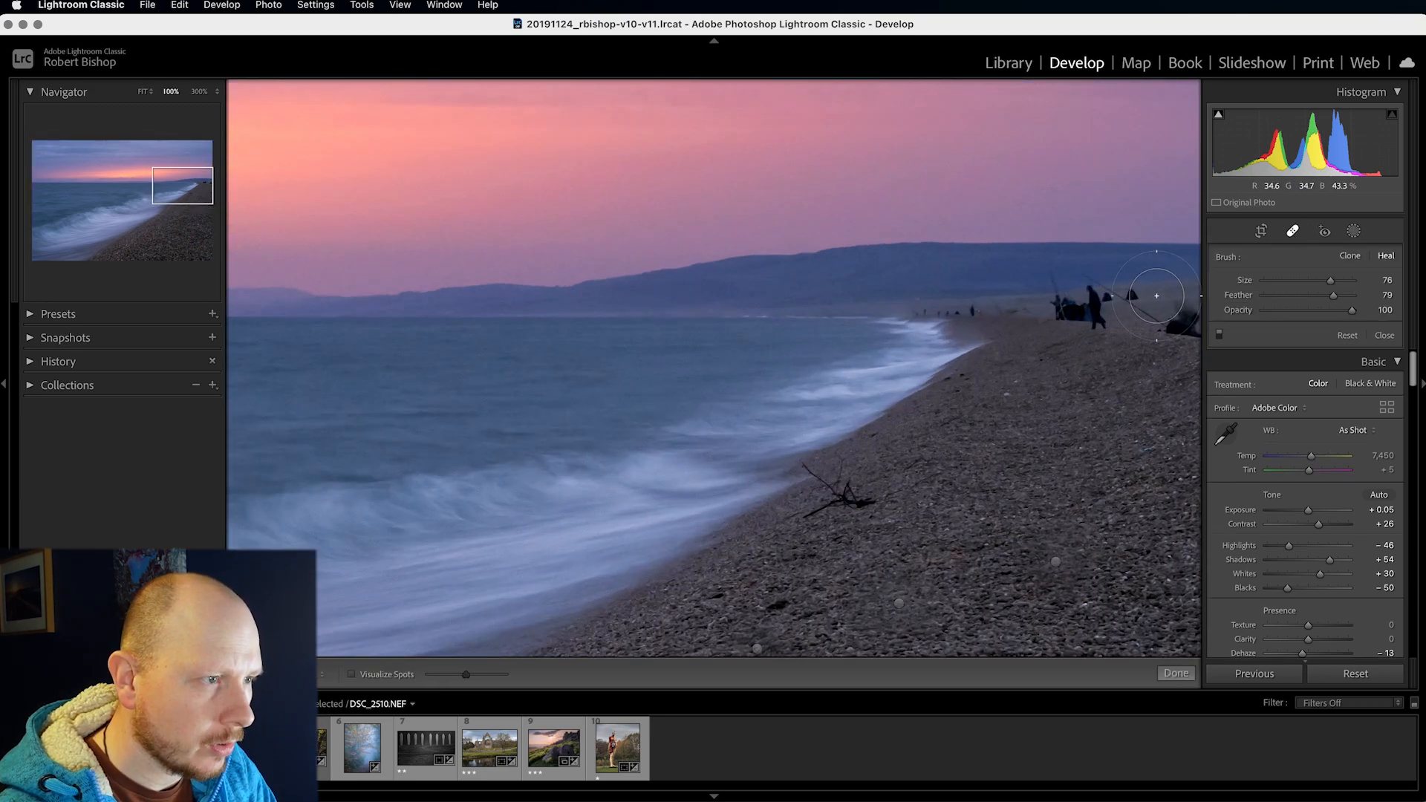
{"action": "mouse_move", "coordinate": [1086, 307]}
{"action": "left_mouse_down"}
{"action": "mouse_move", "coordinate": [1066, 296]}
{"action": "mouse_move", "coordinate": [1166, 329]}
{"action": "left_mouse_up"}
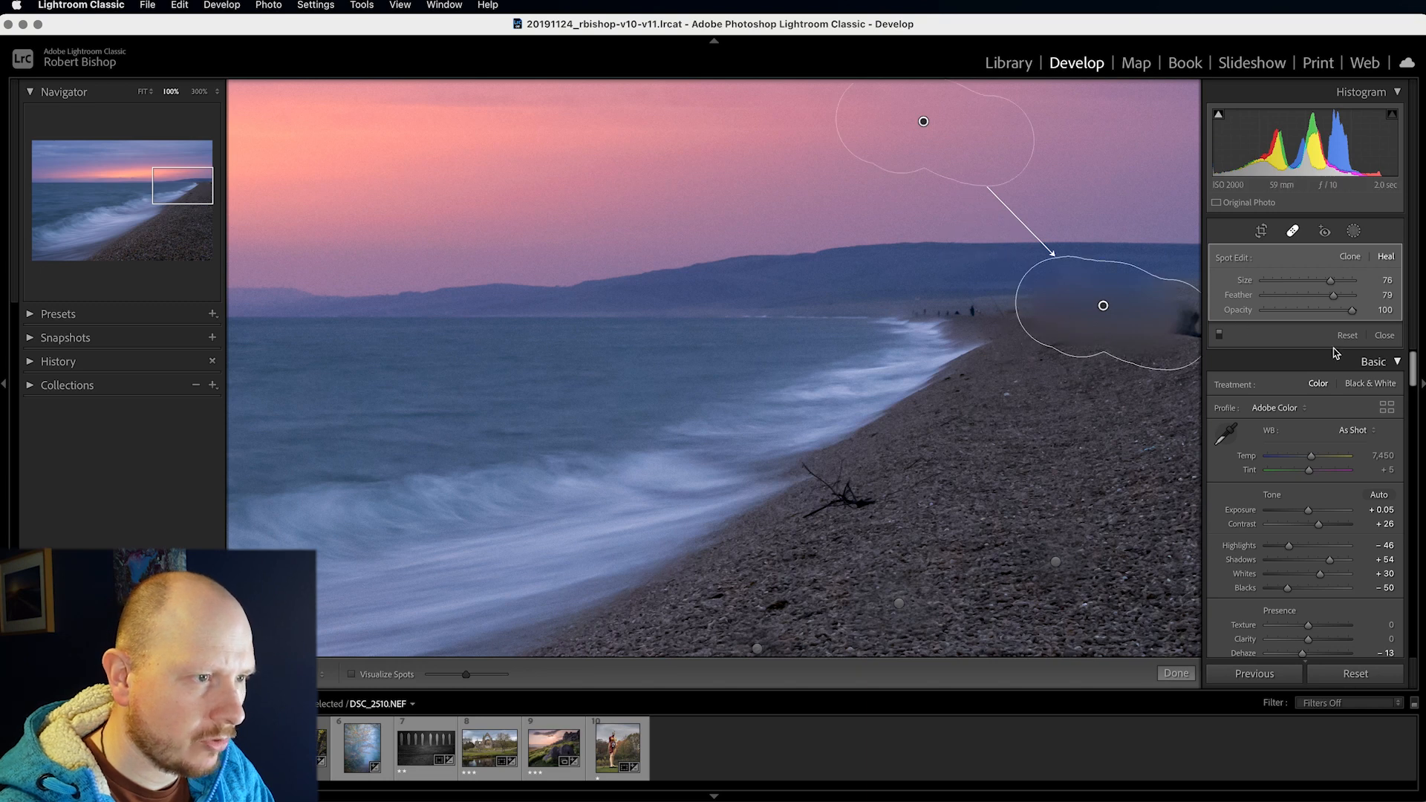
{"action": "left_click", "coordinate": [1384, 335]}
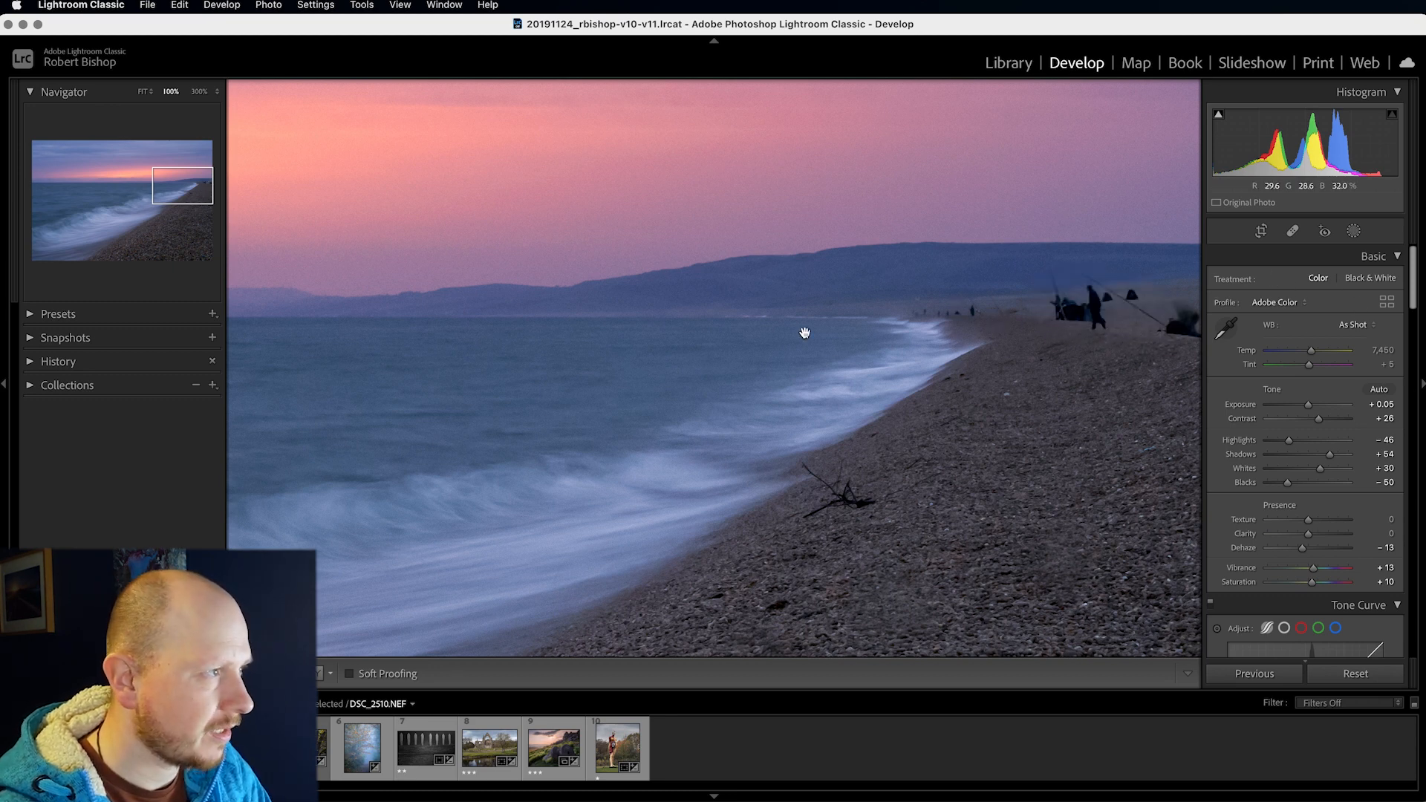
{"action": "left_click", "coordinate": [142, 93]}
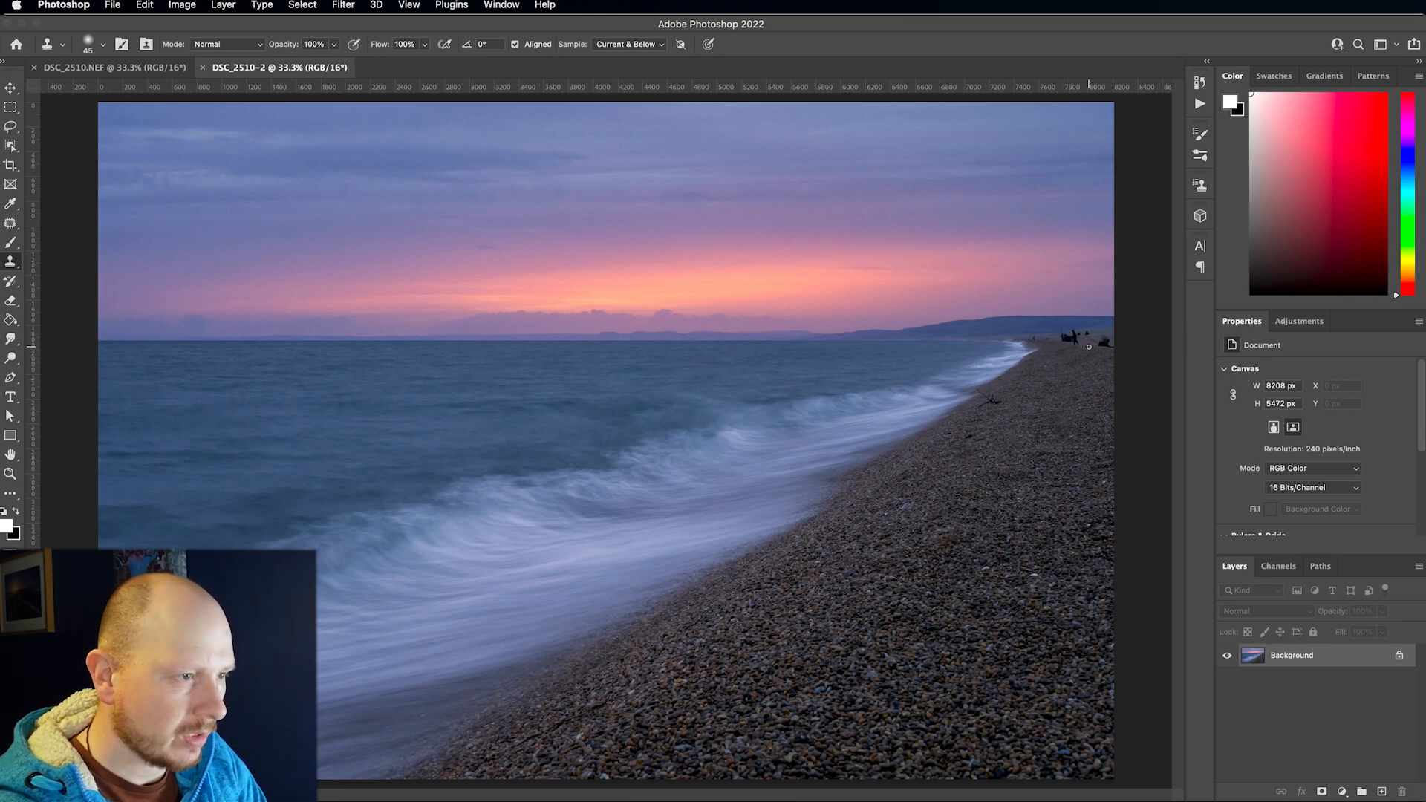
Step: In Photoshop, lasso the anglers and their gear on the beach, adding the distant figures along the shoreline to the selection
{"action": "scroll", "coordinate": [1101, 336], "scroll_direction": "up", "scroll_amount": 6}
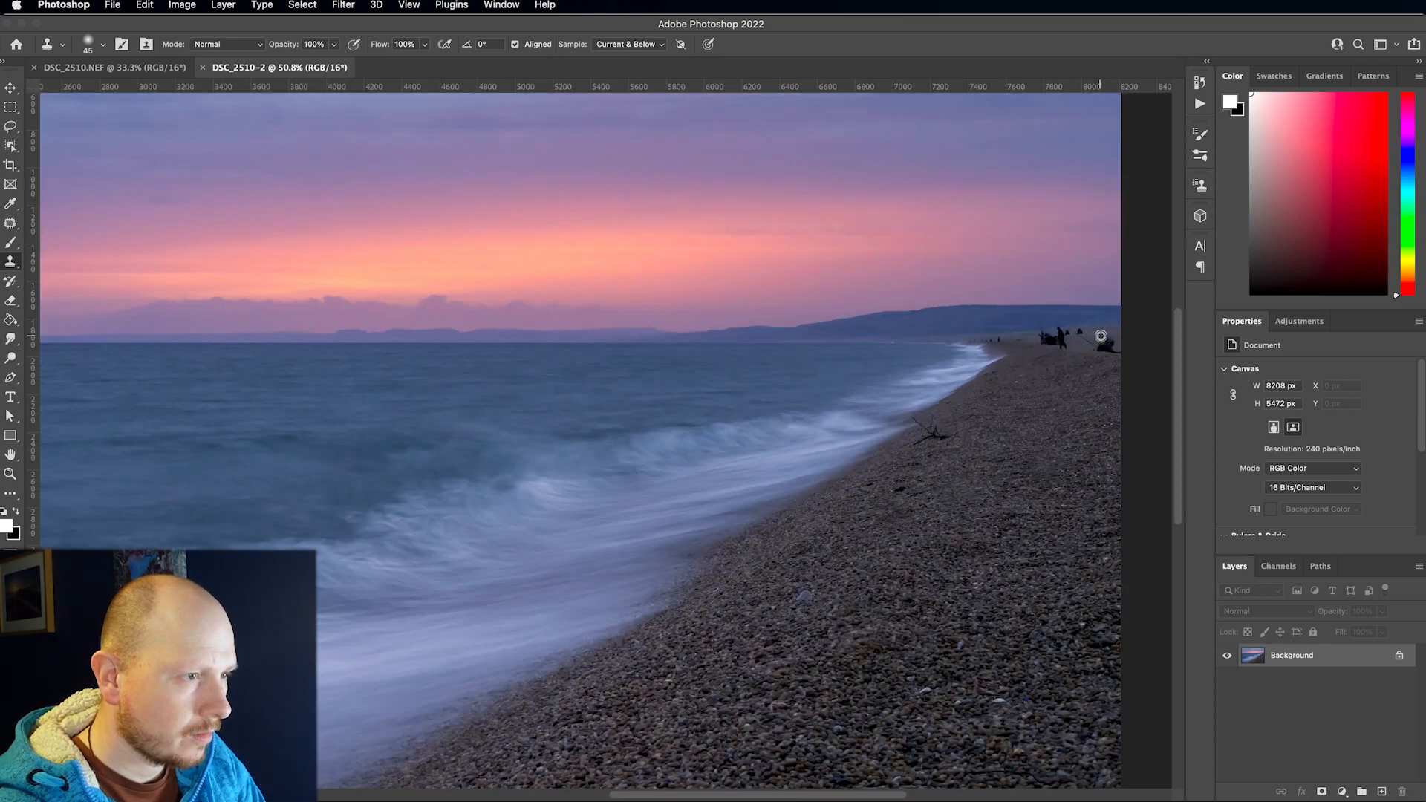
{"action": "left_click_drag", "start_coordinate": [1067, 300], "coordinate": [888, 448]}
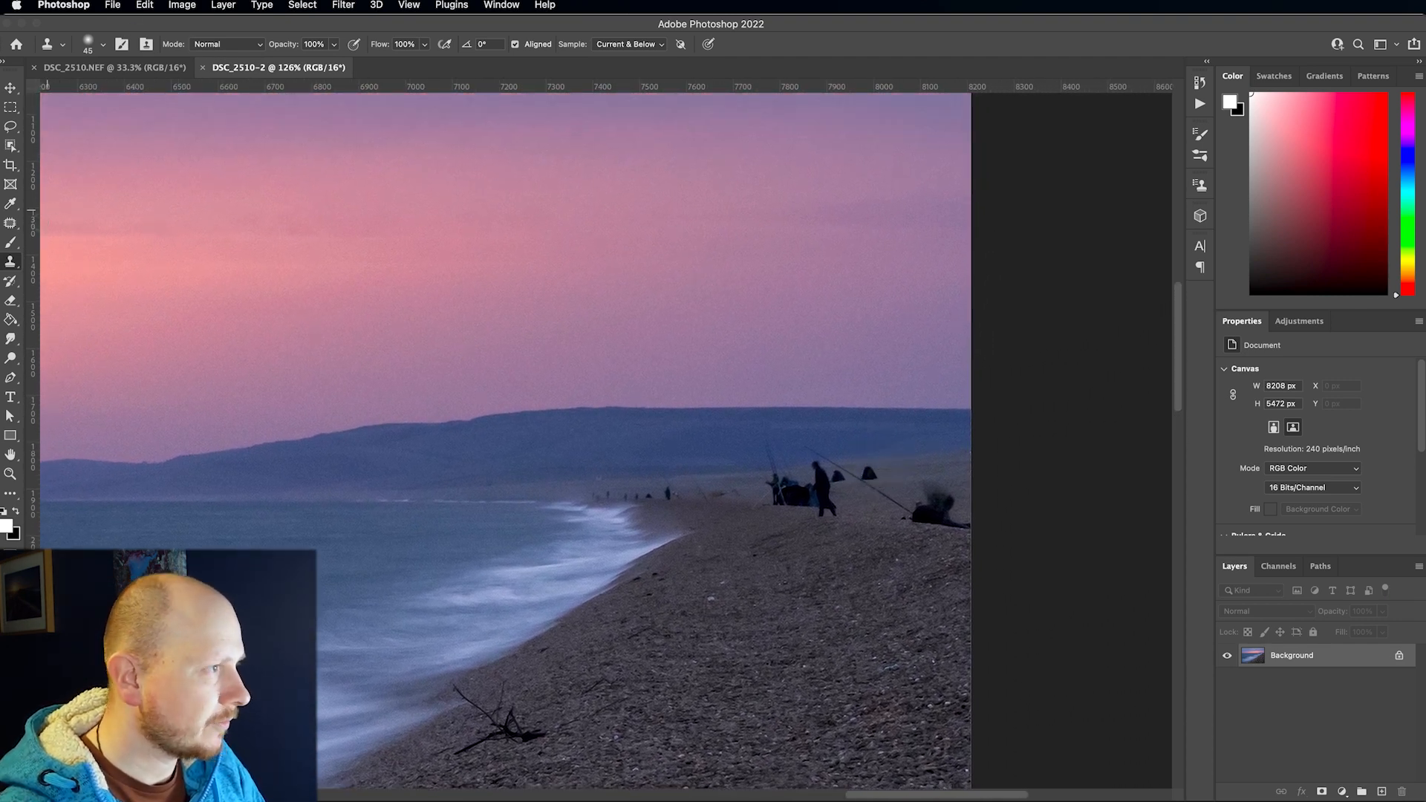
{"action": "left_click", "coordinate": [11, 128]}
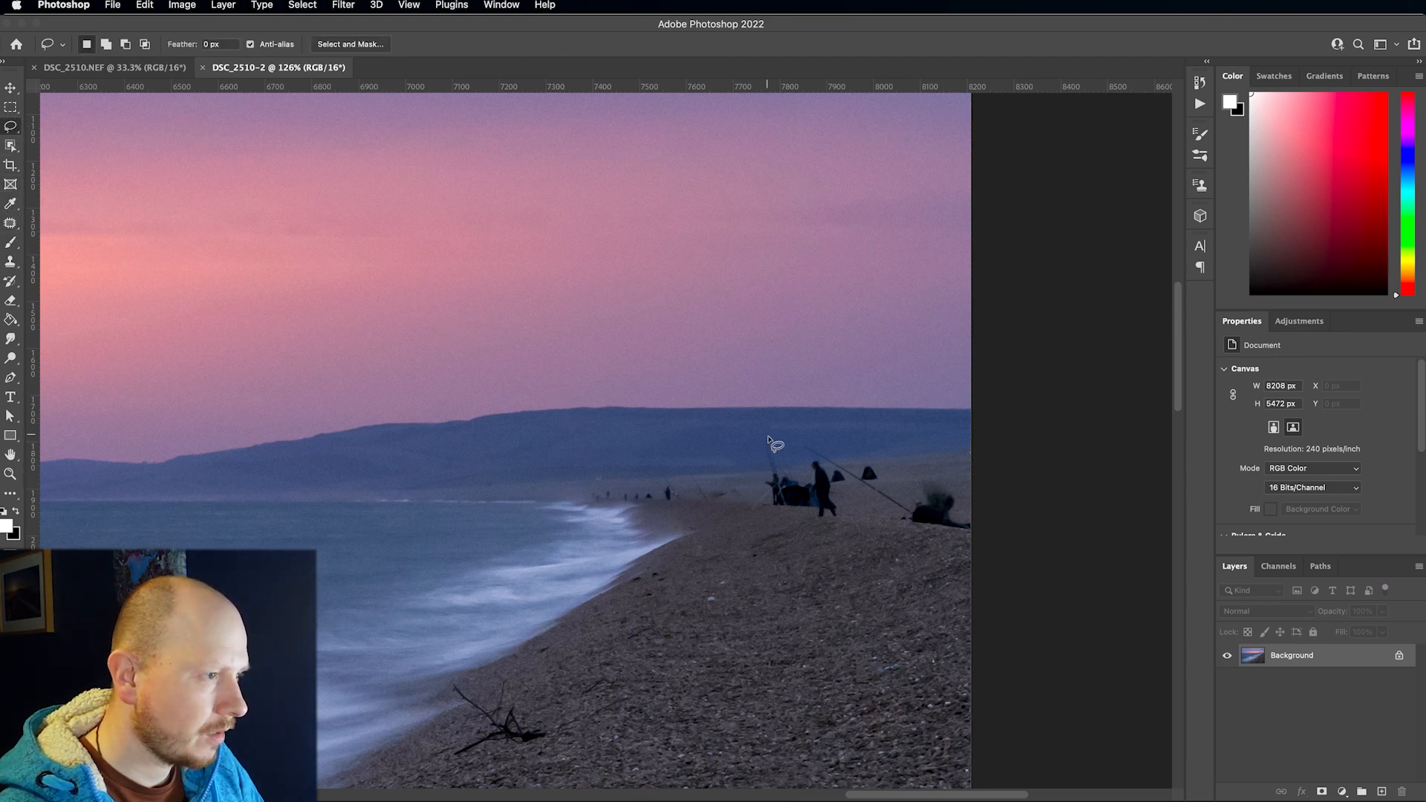
{"action": "mouse_move", "coordinate": [778, 454]}
{"action": "left_mouse_down"}
{"action": "mouse_move", "coordinate": [765, 430]}
{"action": "mouse_move", "coordinate": [757, 500]}
{"action": "mouse_move", "coordinate": [787, 516]}
{"action": "mouse_move", "coordinate": [841, 524]}
{"action": "mouse_move", "coordinate": [838, 492]}
{"action": "mouse_move", "coordinate": [860, 492]}
{"action": "mouse_move", "coordinate": [900, 529]}
{"action": "mouse_move", "coordinate": [953, 541]}
{"action": "mouse_move", "coordinate": [982, 520]}
{"action": "mouse_move", "coordinate": [953, 484]}
{"action": "mouse_move", "coordinate": [895, 486]}
{"action": "mouse_move", "coordinate": [787, 453]}
{"action": "left_mouse_up"}
{"action": "key", "text": "shift"}
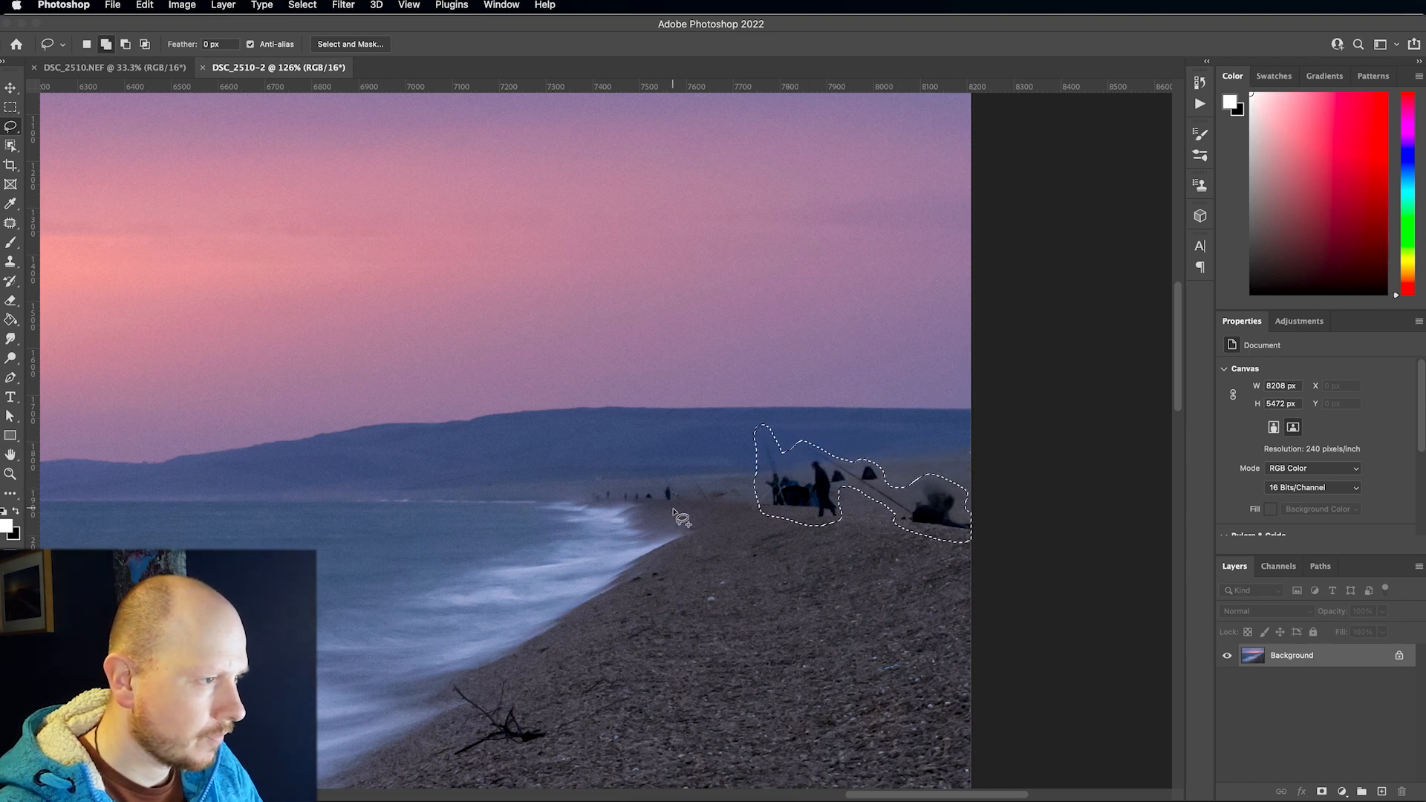
{"action": "mouse_move", "coordinate": [672, 507]}
{"action": "left_mouse_down"}
{"action": "mouse_move", "coordinate": [581, 493]}
{"action": "mouse_move", "coordinate": [662, 477]}
{"action": "mouse_move", "coordinate": [677, 510]}
{"action": "mouse_move", "coordinate": [740, 497]}
{"action": "mouse_move", "coordinate": [689, 474]}
{"action": "left_mouse_up"}
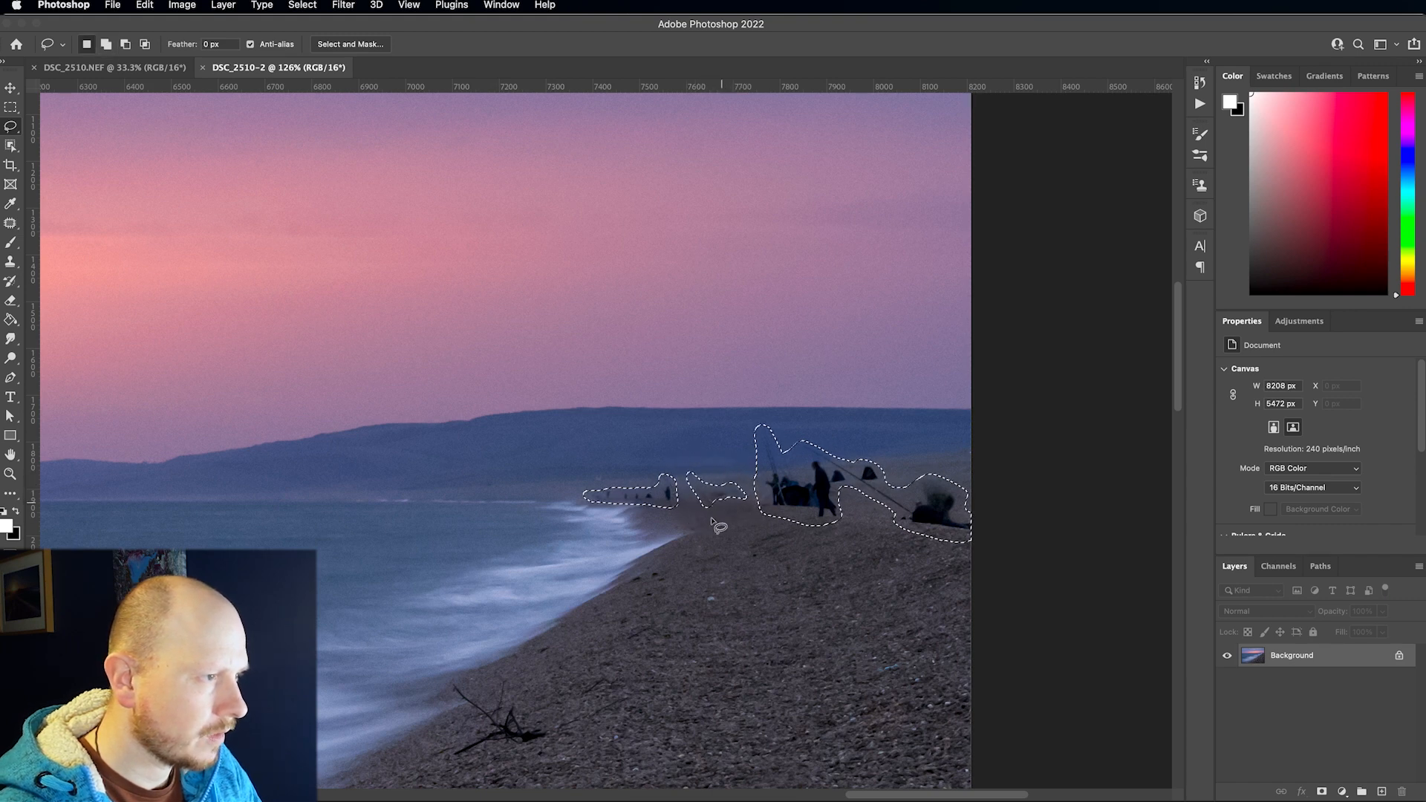
Step: Start Content-Aware Fill on the selected anglers and figures, and inspect the filled far beach in an enlarged preview
{"action": "left_click", "coordinate": [146, 6]}
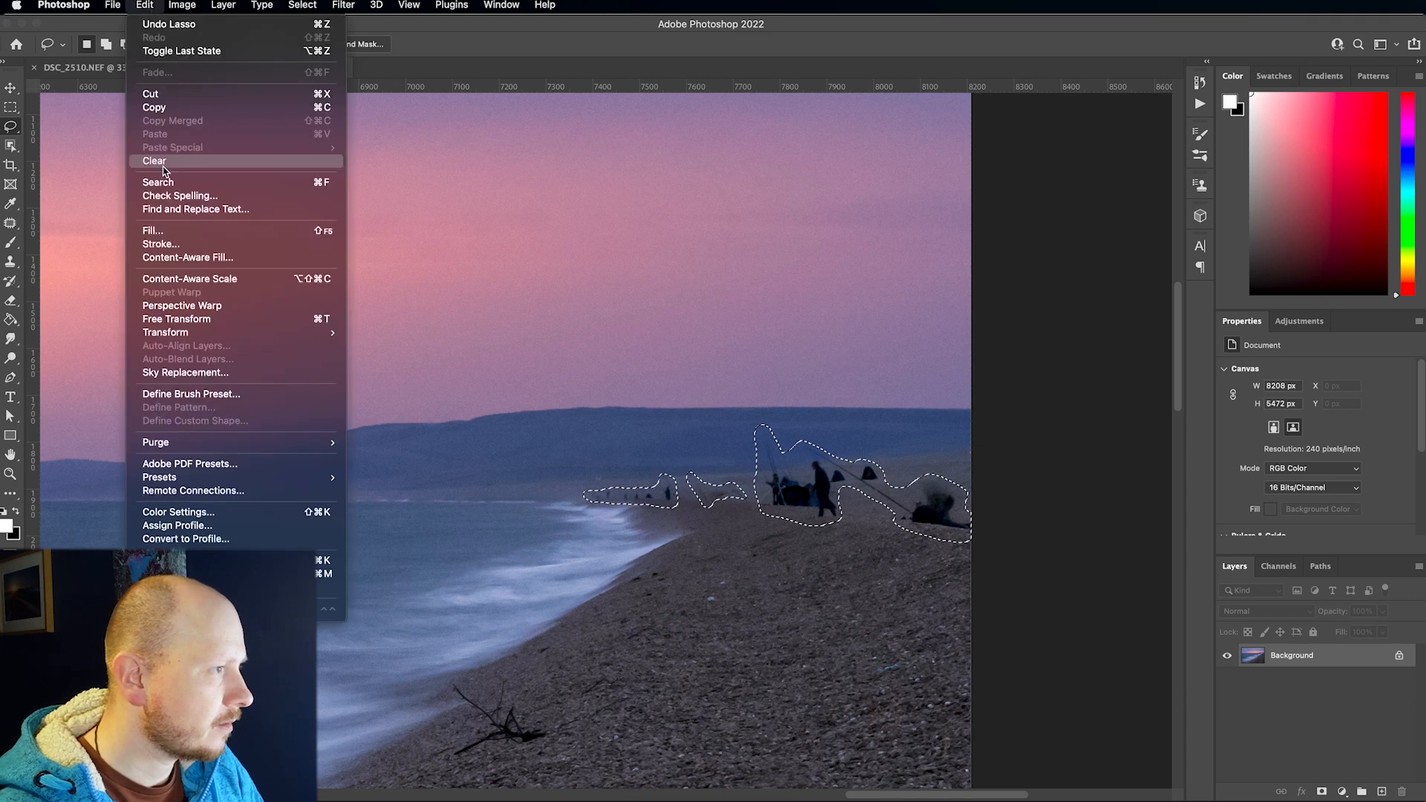
{"action": "left_click", "coordinate": [245, 257]}
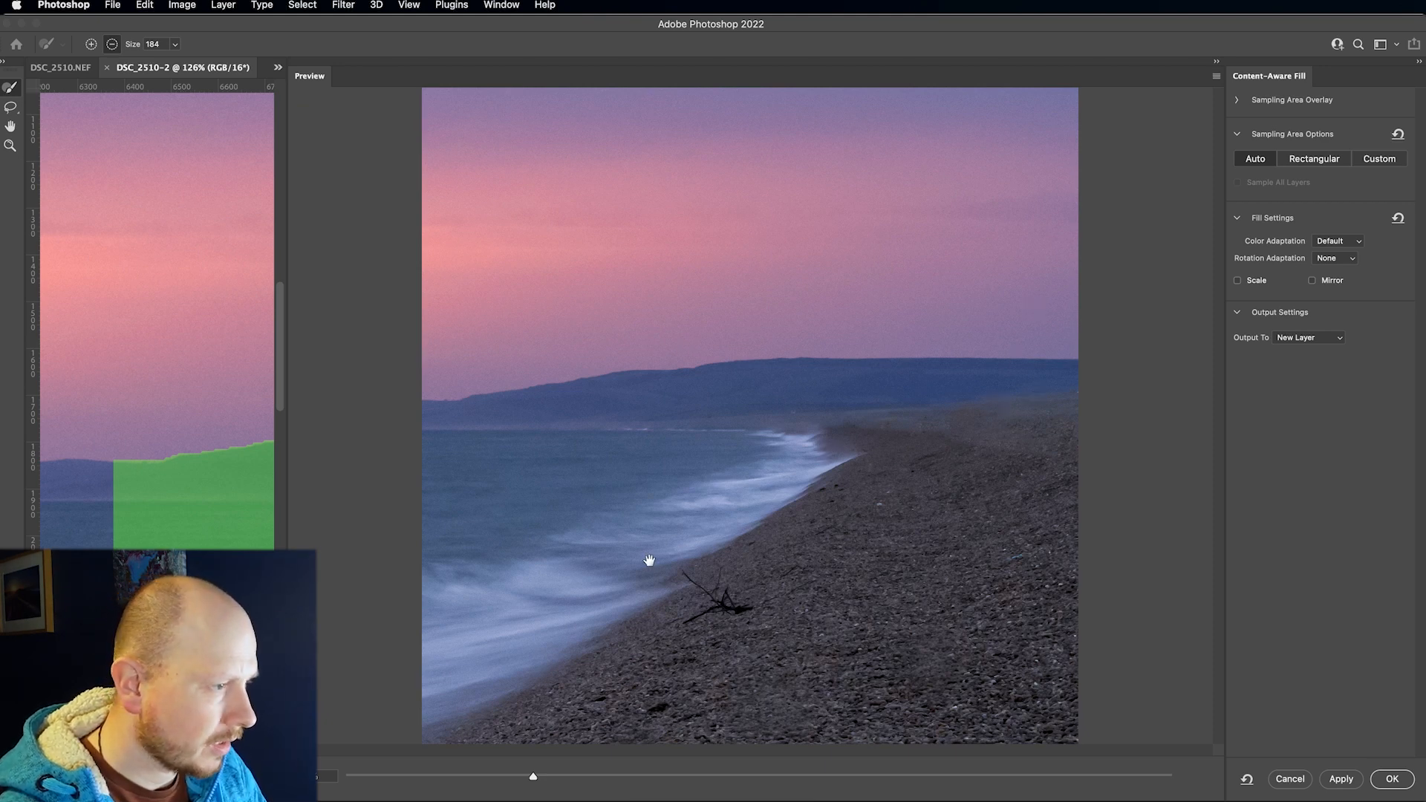
{"action": "left_click", "coordinate": [663, 776]}
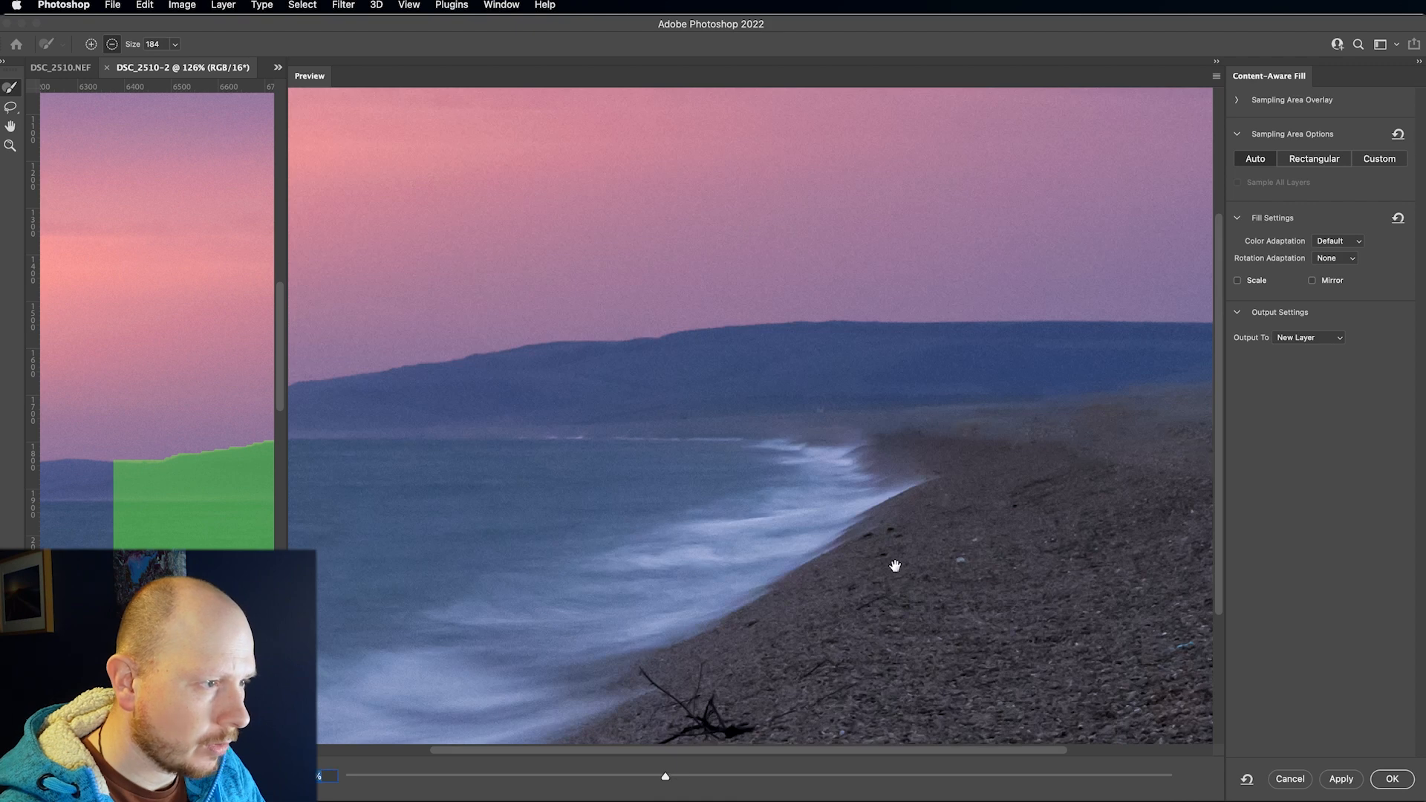
{"action": "left_click_drag", "start_coordinate": [1022, 481], "coordinate": [854, 500]}
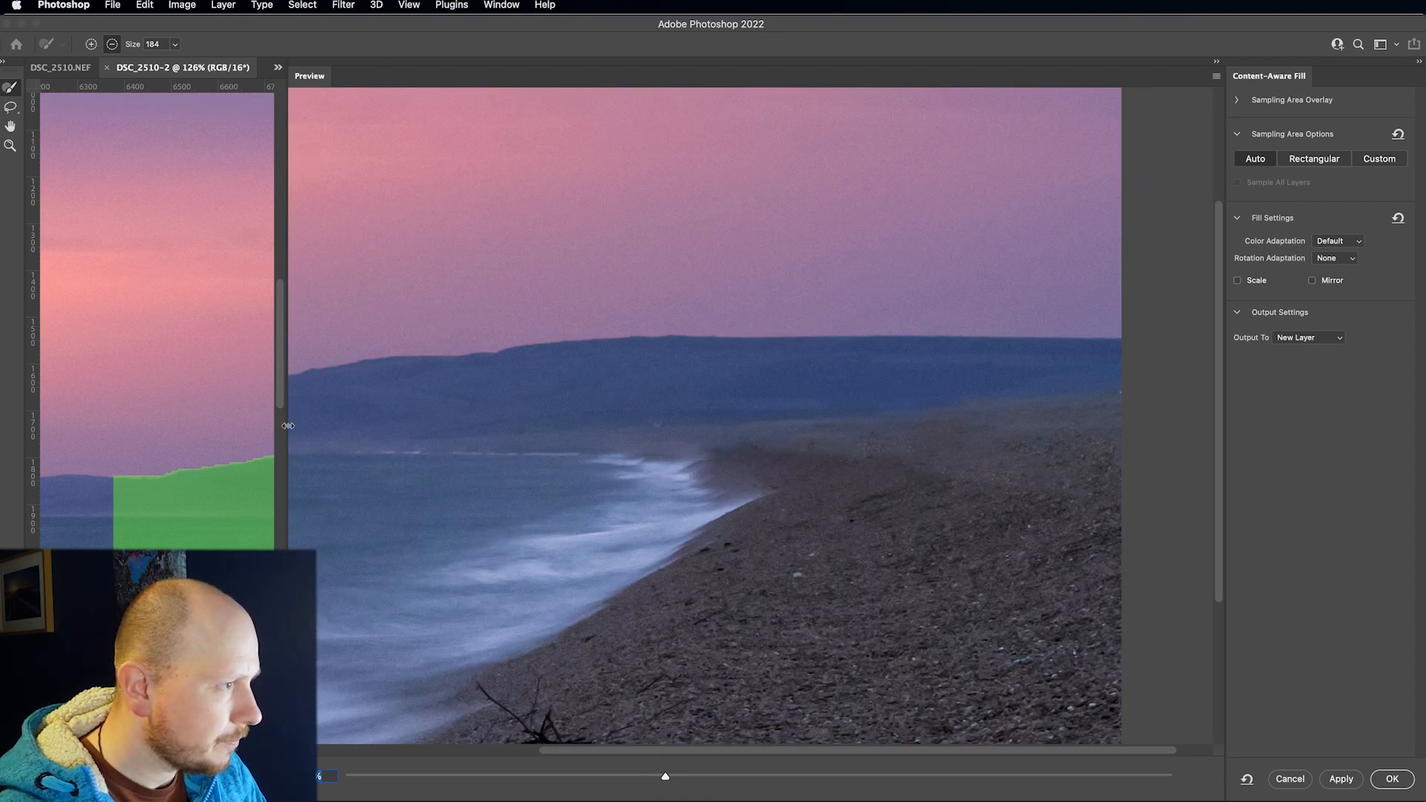
Step: Exclude the upper edge of the distant hills from the fill's sampling area and add a patch of sea beside it
{"action": "left_click_drag", "start_coordinate": [288, 425], "coordinate": [924, 447]}
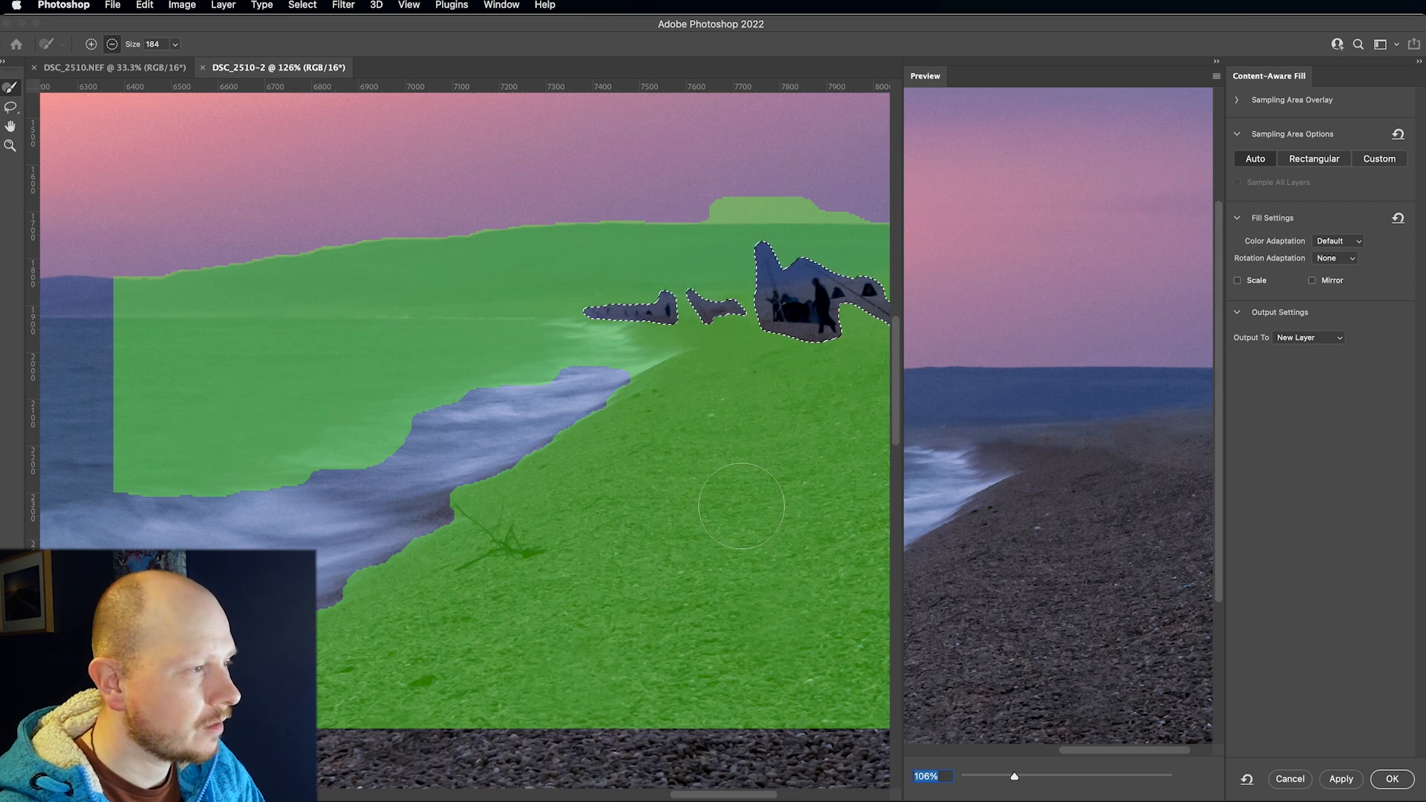
{"action": "mouse_move", "coordinate": [104, 297]}
{"action": "left_mouse_down"}
{"action": "mouse_move", "coordinate": [121, 280]}
{"action": "mouse_move", "coordinate": [208, 275]}
{"action": "mouse_move", "coordinate": [360, 229]}
{"action": "mouse_move", "coordinate": [558, 212]}
{"action": "left_mouse_up"}
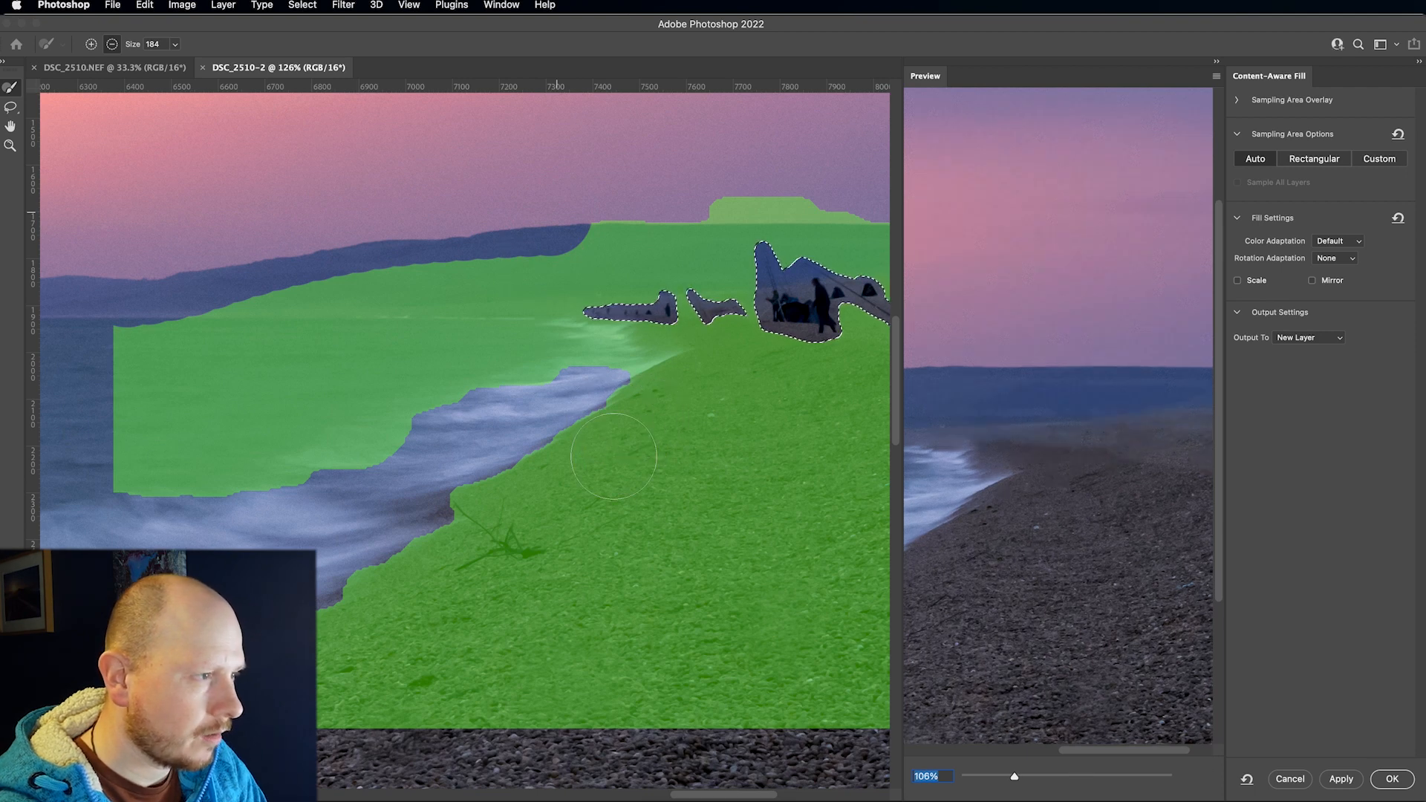
{"action": "key", "text": "alt"}
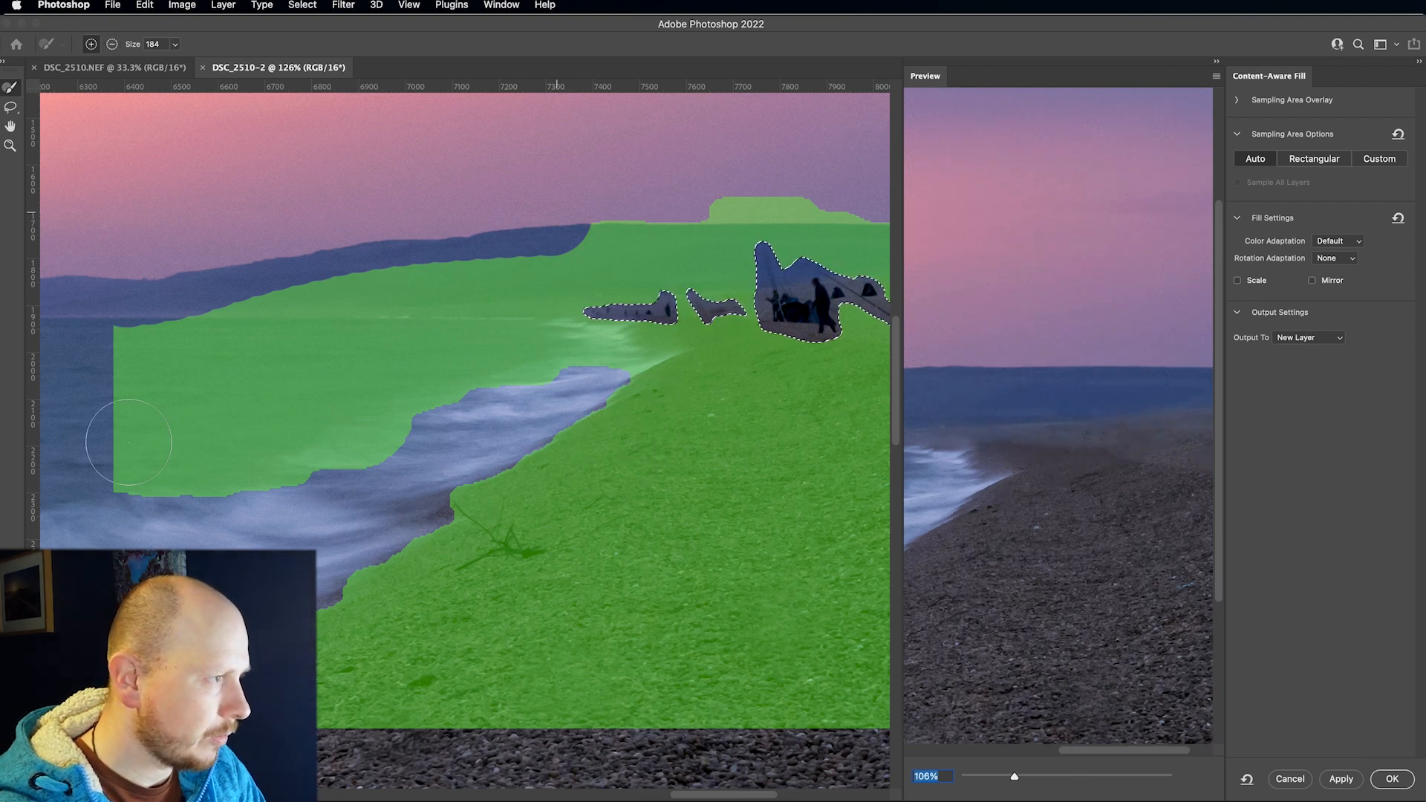
{"action": "mouse_move", "coordinate": [95, 422]}
{"action": "left_mouse_down"}
{"action": "mouse_move", "coordinate": [81, 356]}
{"action": "mouse_move", "coordinate": [107, 375]}
{"action": "left_mouse_up"}
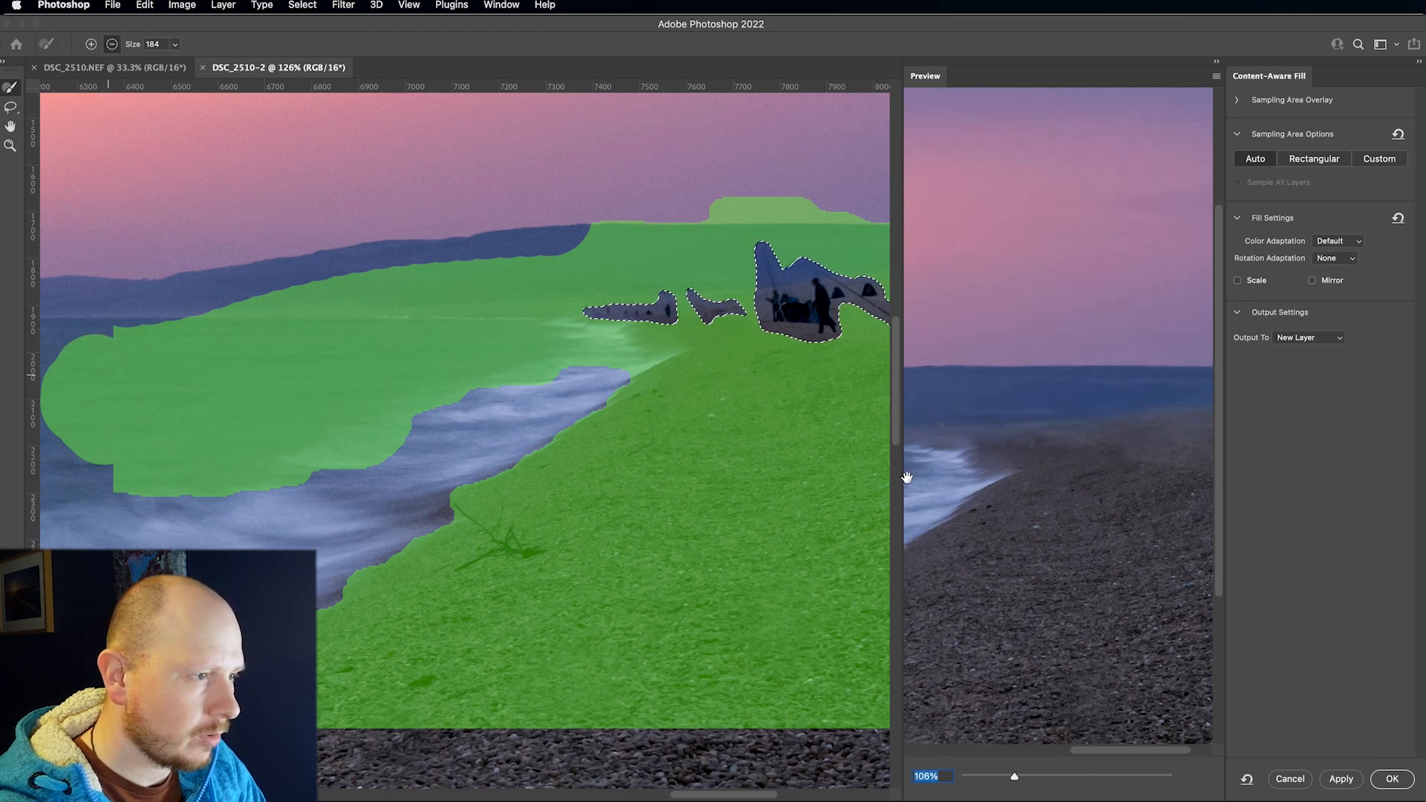
Step: Apply the content-aware fill to a new layer without keeping the selection active, and save the retouched beach photo
{"action": "left_click_drag", "start_coordinate": [902, 479], "coordinate": [476, 501]}
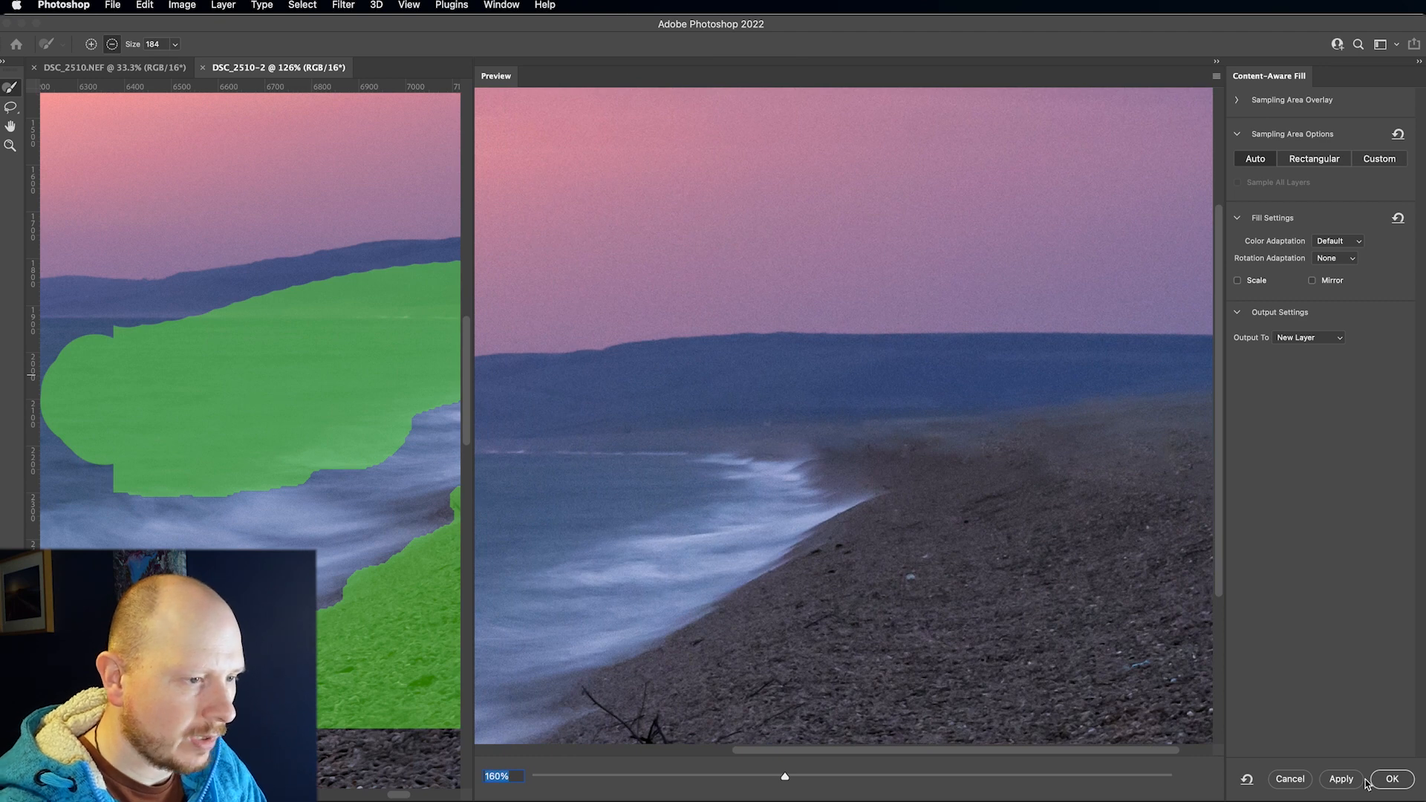
{"action": "left_click", "coordinate": [1390, 779]}
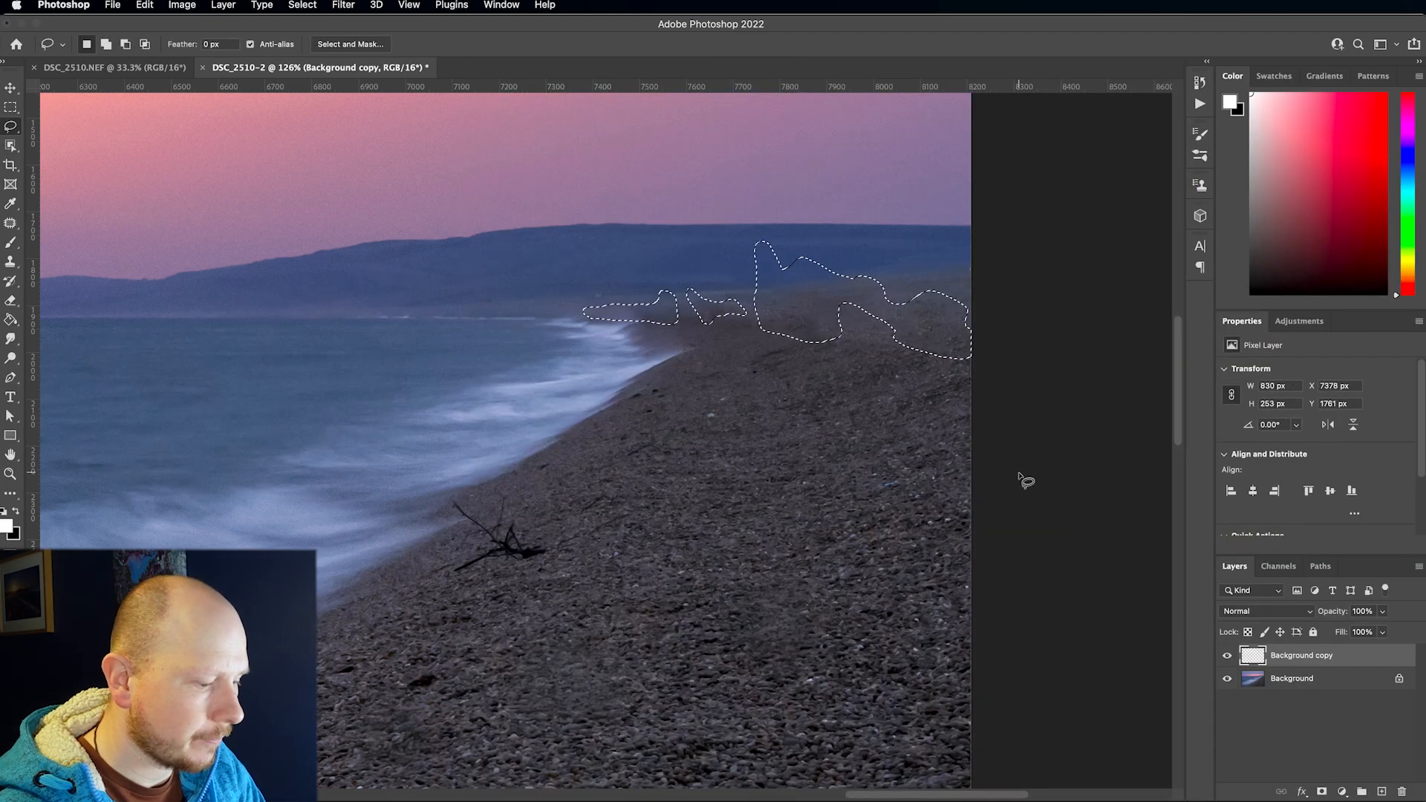
{"action": "key", "text": "super+d"}
{"action": "scroll", "coordinate": [860, 424], "scroll_direction": "down", "scroll_amount": 5}
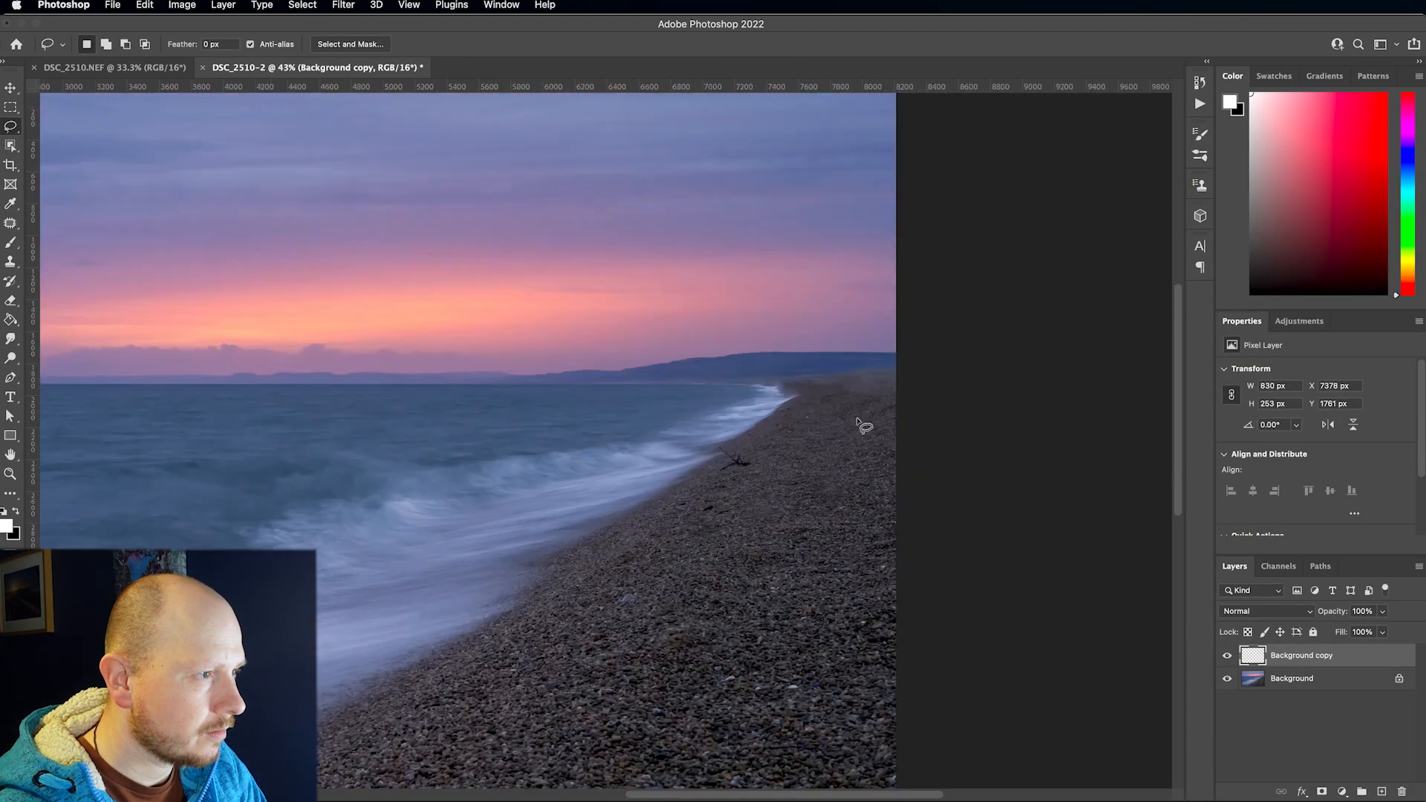
{"action": "scroll", "coordinate": [801, 430], "scroll_direction": "up", "scroll_amount": 2}
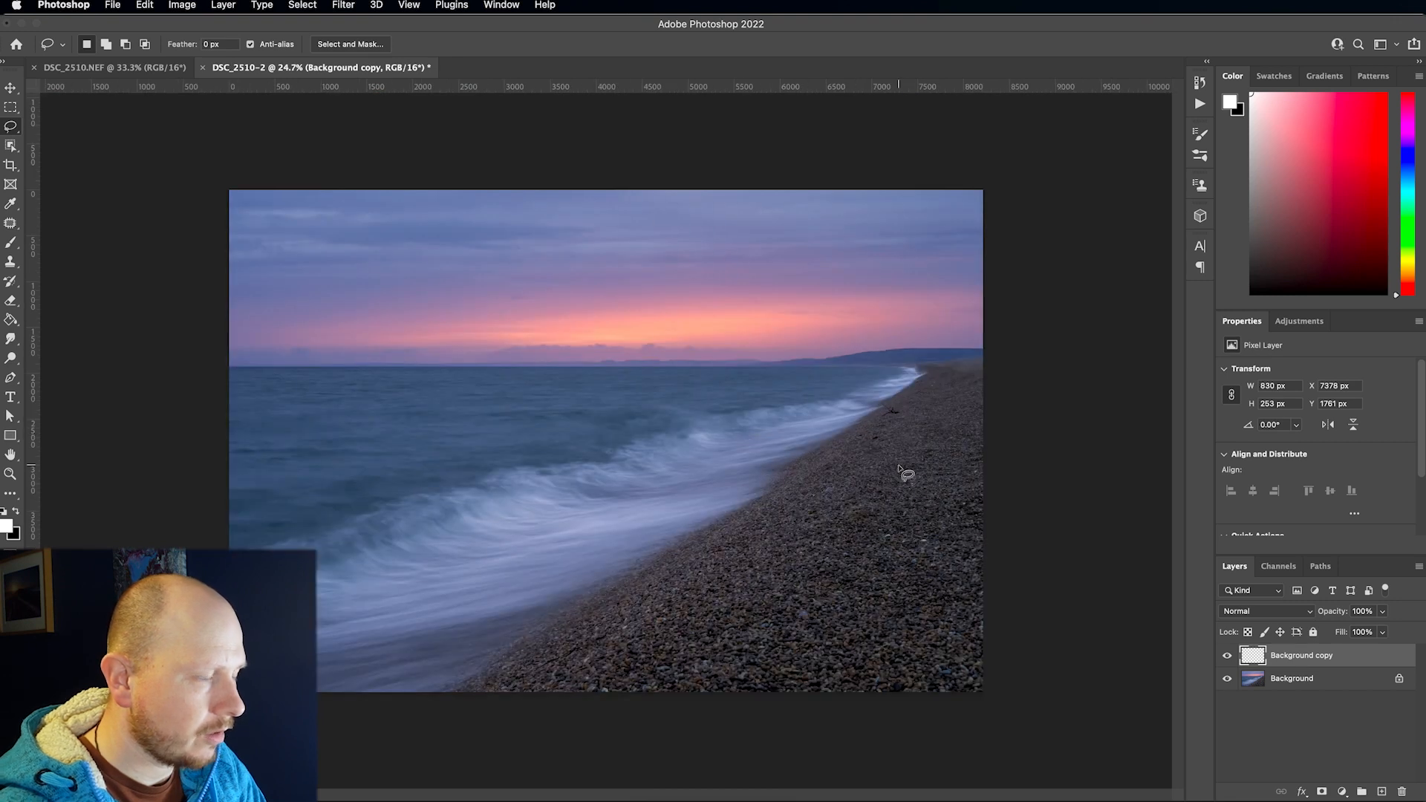
{"action": "key", "text": "super+s"}
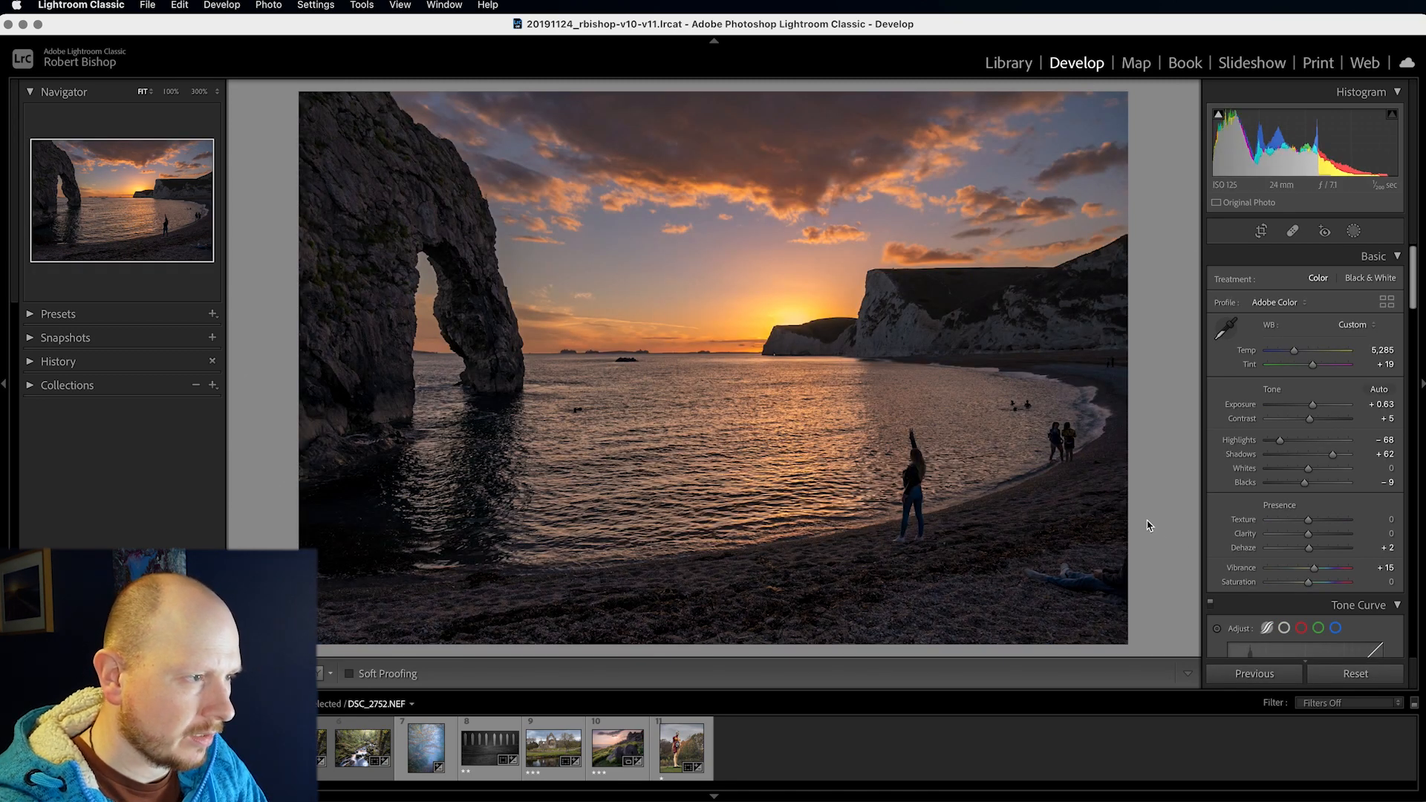
Step: In Lightroom Classic, inspect the people on the beach in DSC_2752.NEF at 100% and send the photo to Photoshop for editing
{"action": "left_click", "coordinate": [1078, 438]}
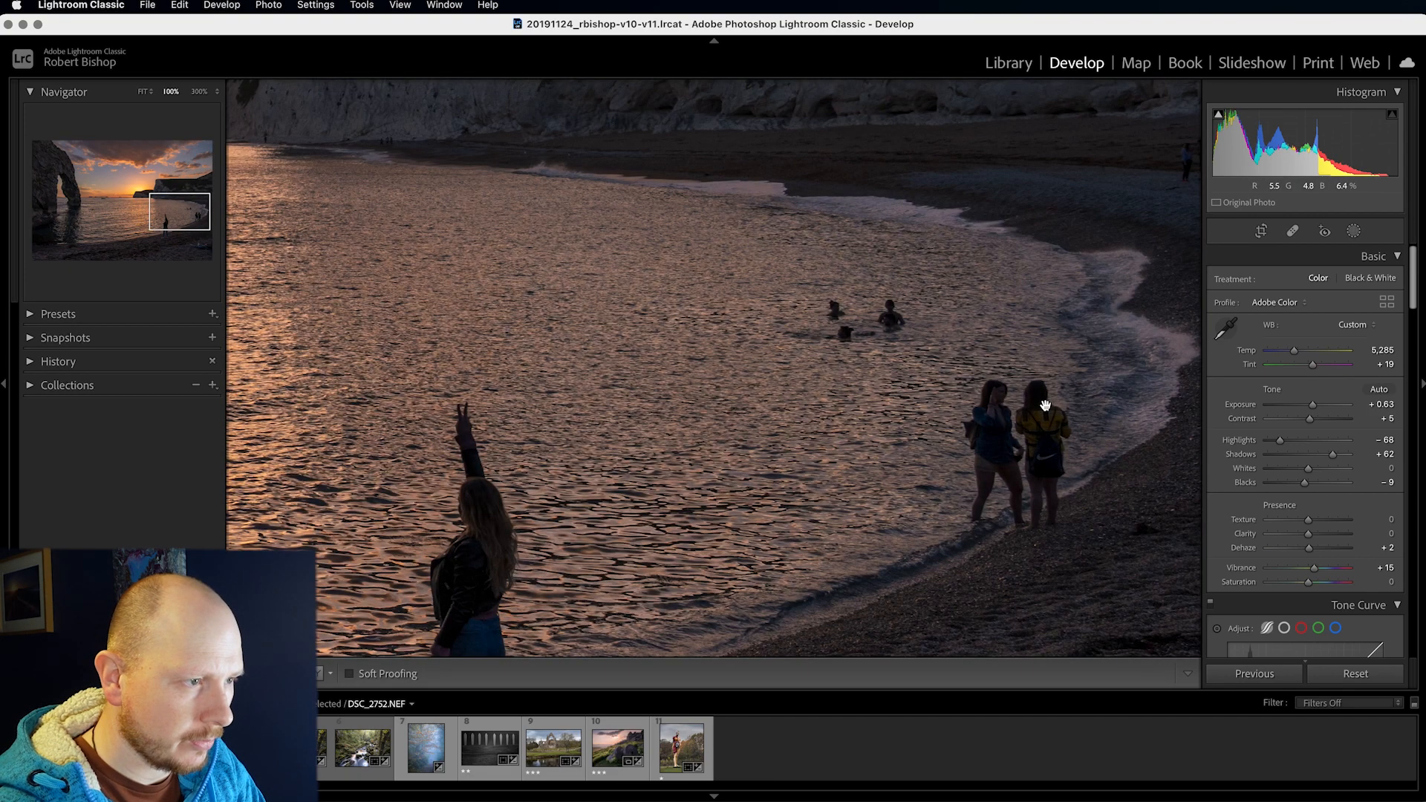
{"action": "left_click", "coordinate": [1102, 418]}
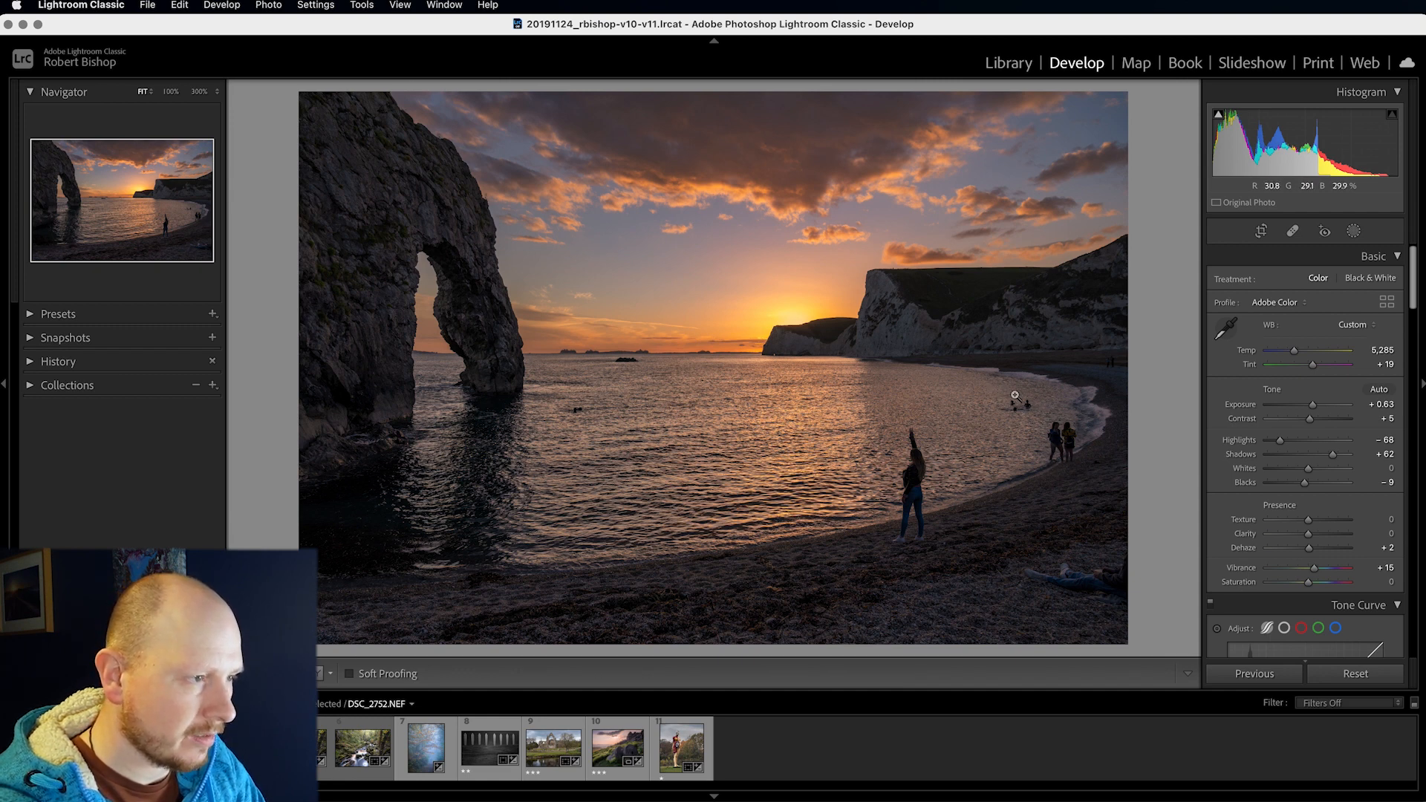
{"action": "left_click", "coordinate": [1097, 445]}
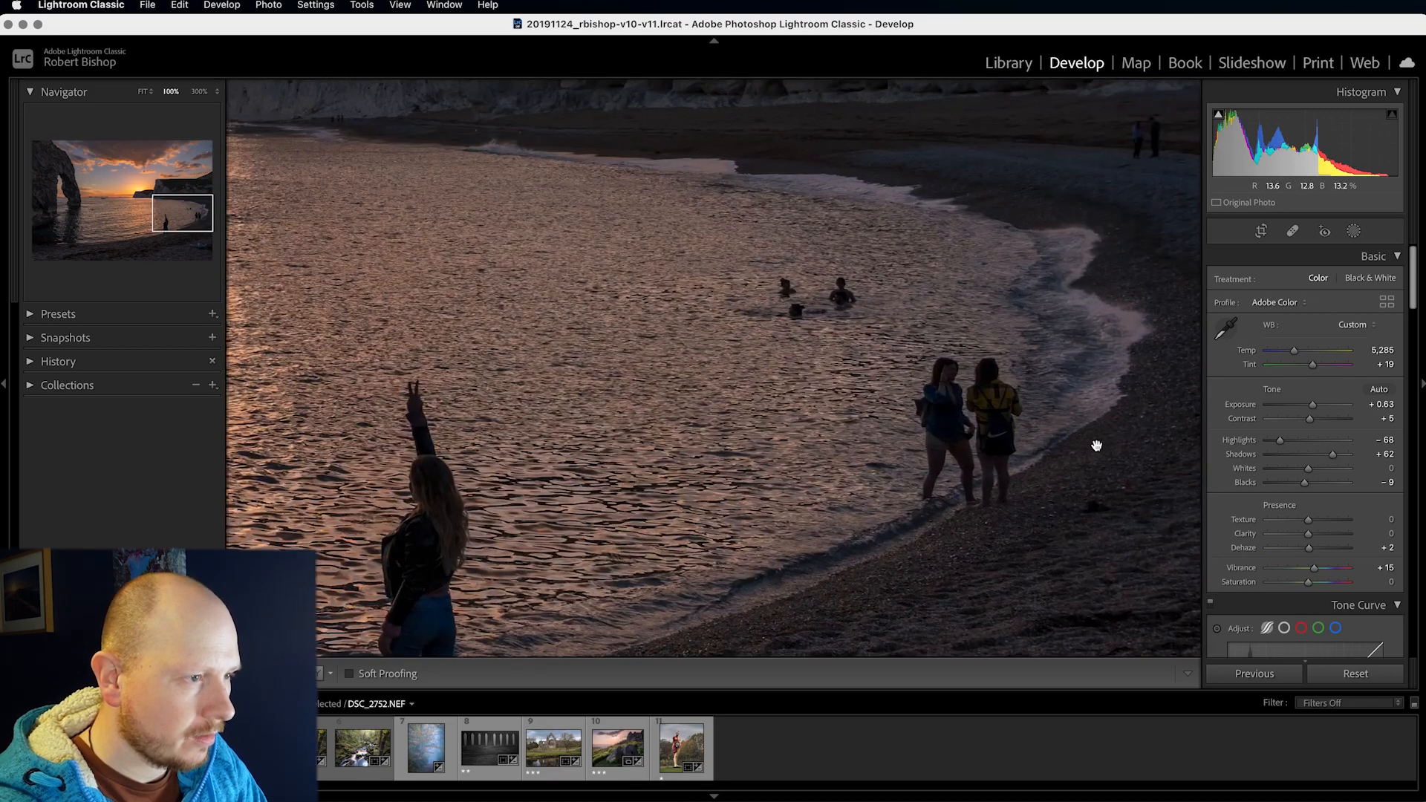
{"action": "left_click", "coordinate": [1048, 402]}
{"action": "key", "text": "super+e"}
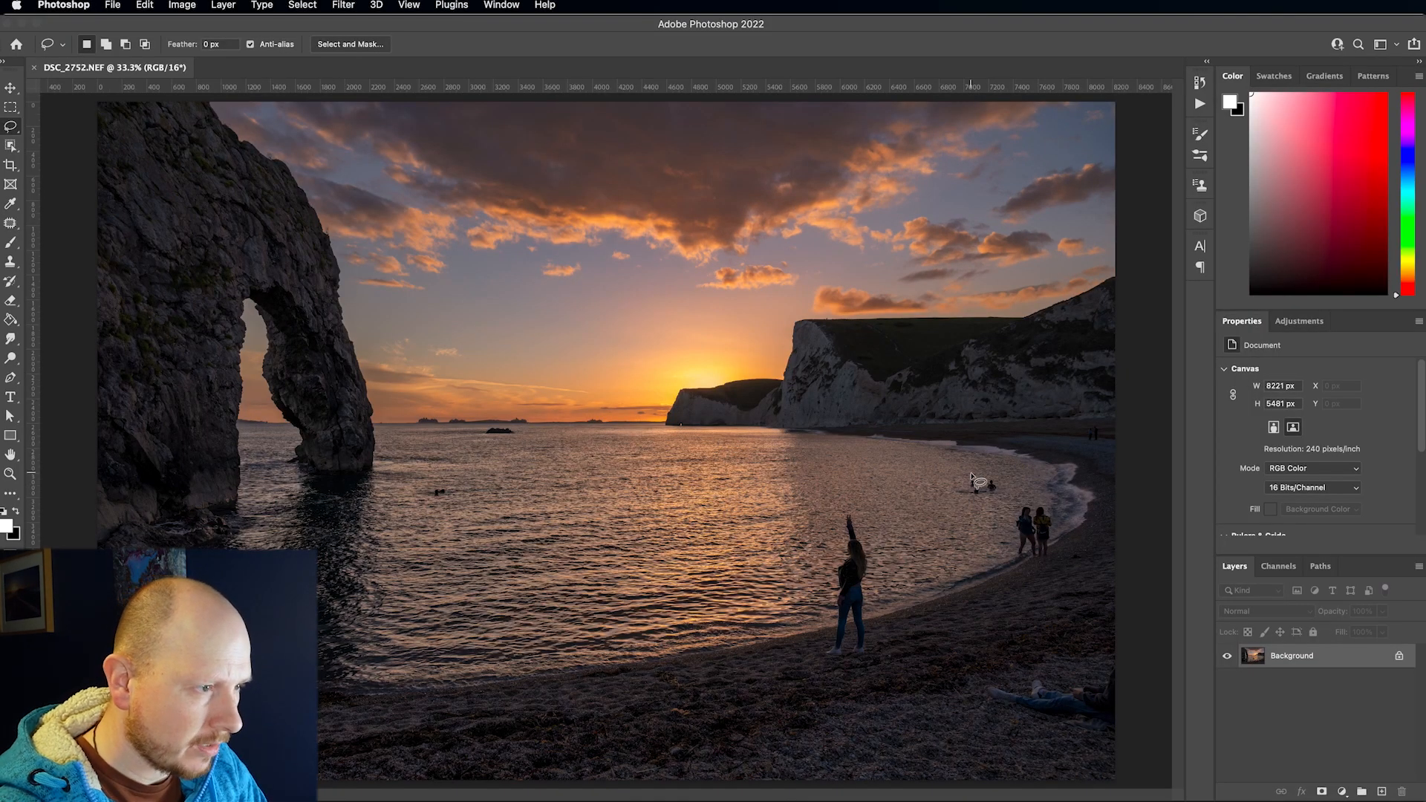
Step: Lasso the group of swimmers, the two people standing at the shoreline, the person lying on the beach and the lone swimmer
{"action": "mouse_move", "coordinate": [974, 474]}
{"action": "left_mouse_down"}
{"action": "mouse_move", "coordinate": [969, 493]}
{"action": "mouse_move", "coordinate": [988, 499]}
{"action": "mouse_move", "coordinate": [999, 479]}
{"action": "mouse_move", "coordinate": [974, 470]}
{"action": "mouse_move", "coordinate": [962, 487]}
{"action": "left_mouse_up"}
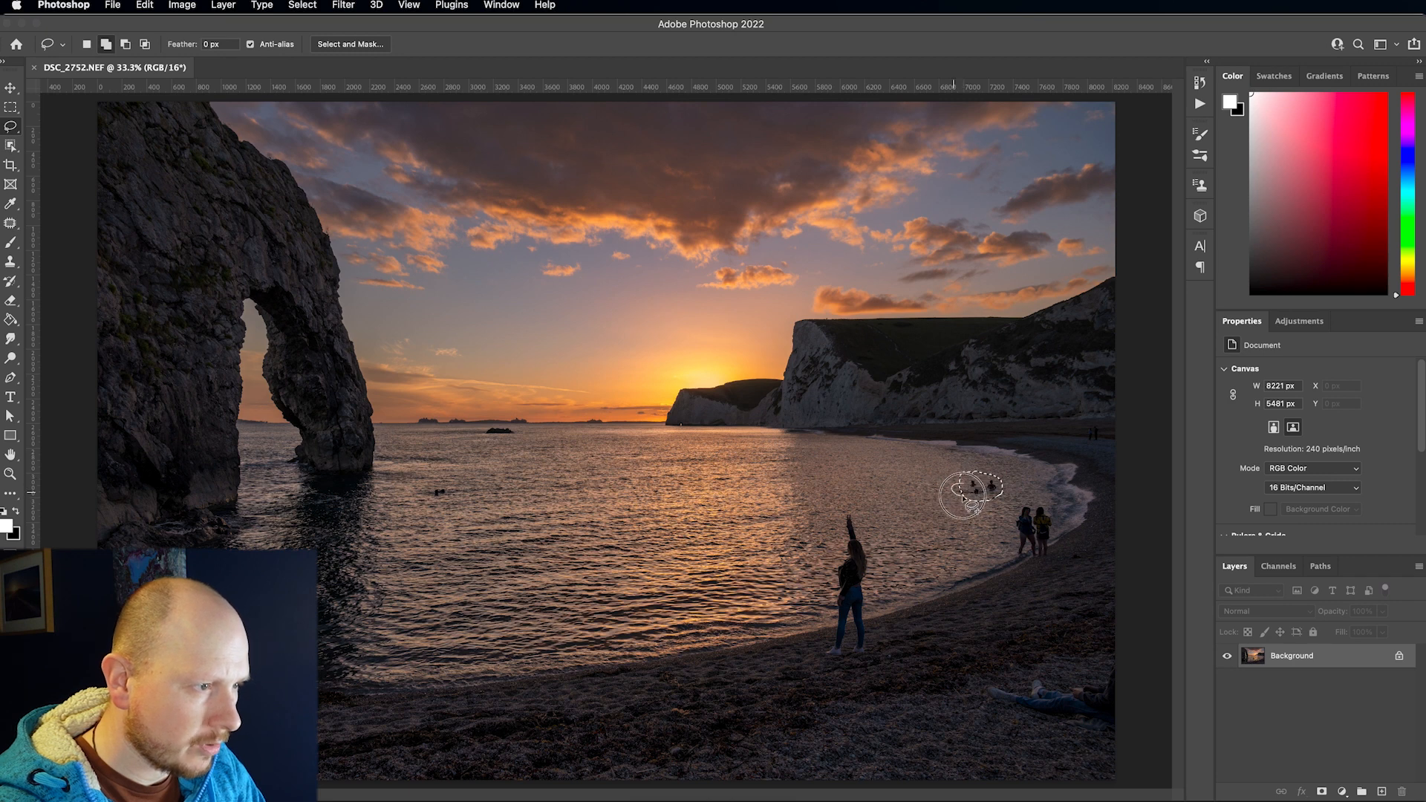
{"action": "mouse_move", "coordinate": [1029, 507]}
{"action": "left_mouse_down"}
{"action": "mouse_move", "coordinate": [1019, 569]}
{"action": "mouse_move", "coordinate": [1048, 567]}
{"action": "mouse_move", "coordinate": [1062, 556]}
{"action": "mouse_move", "coordinate": [1031, 504]}
{"action": "left_mouse_up"}
{"action": "mouse_move", "coordinate": [1052, 669]}
{"action": "left_mouse_down"}
{"action": "mouse_move", "coordinate": [973, 689]}
{"action": "mouse_move", "coordinate": [989, 711]}
{"action": "mouse_move", "coordinate": [1135, 729]}
{"action": "mouse_move", "coordinate": [1130, 648]}
{"action": "mouse_move", "coordinate": [1051, 671]}
{"action": "left_mouse_up"}
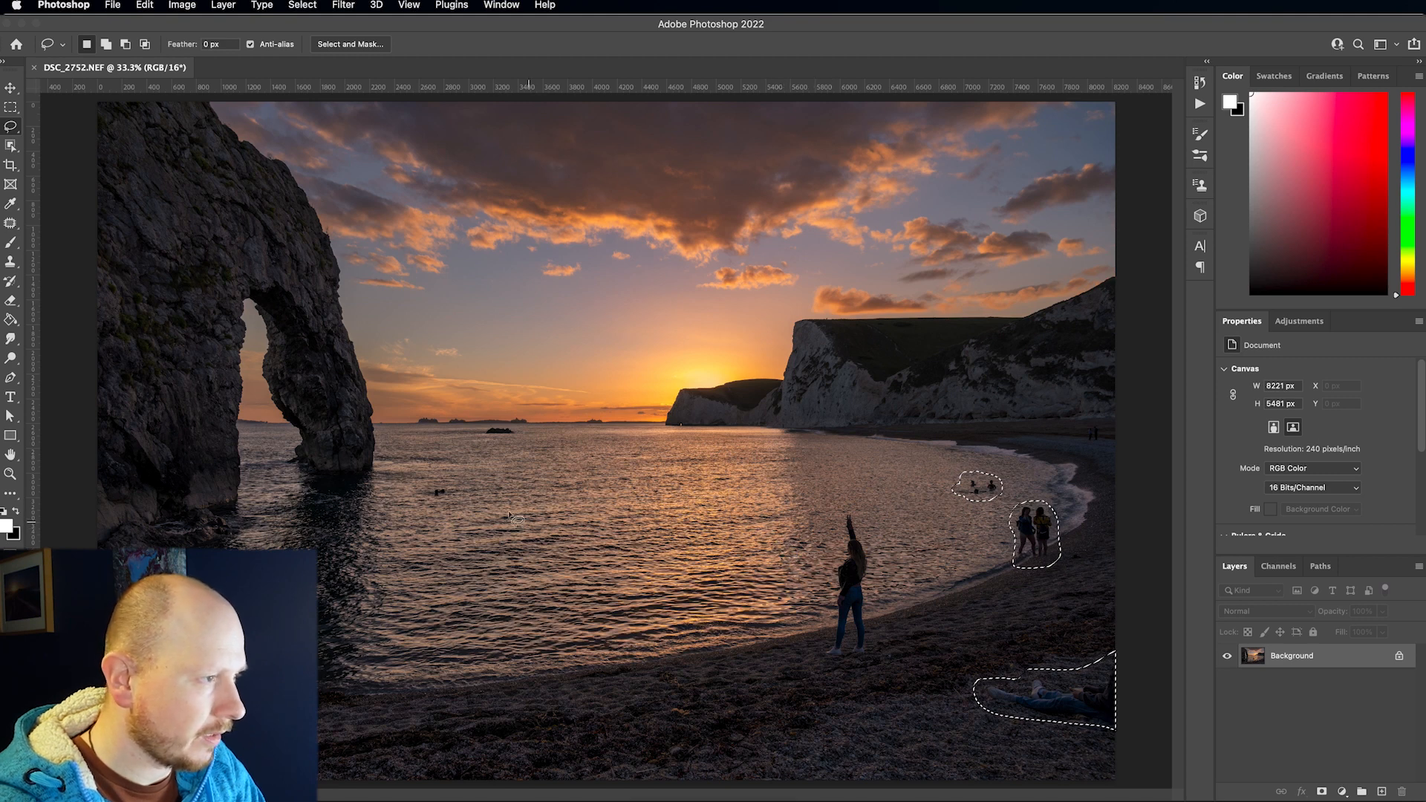
{"action": "left_click_drag", "start_coordinate": [442, 493], "coordinate": [449, 493]}
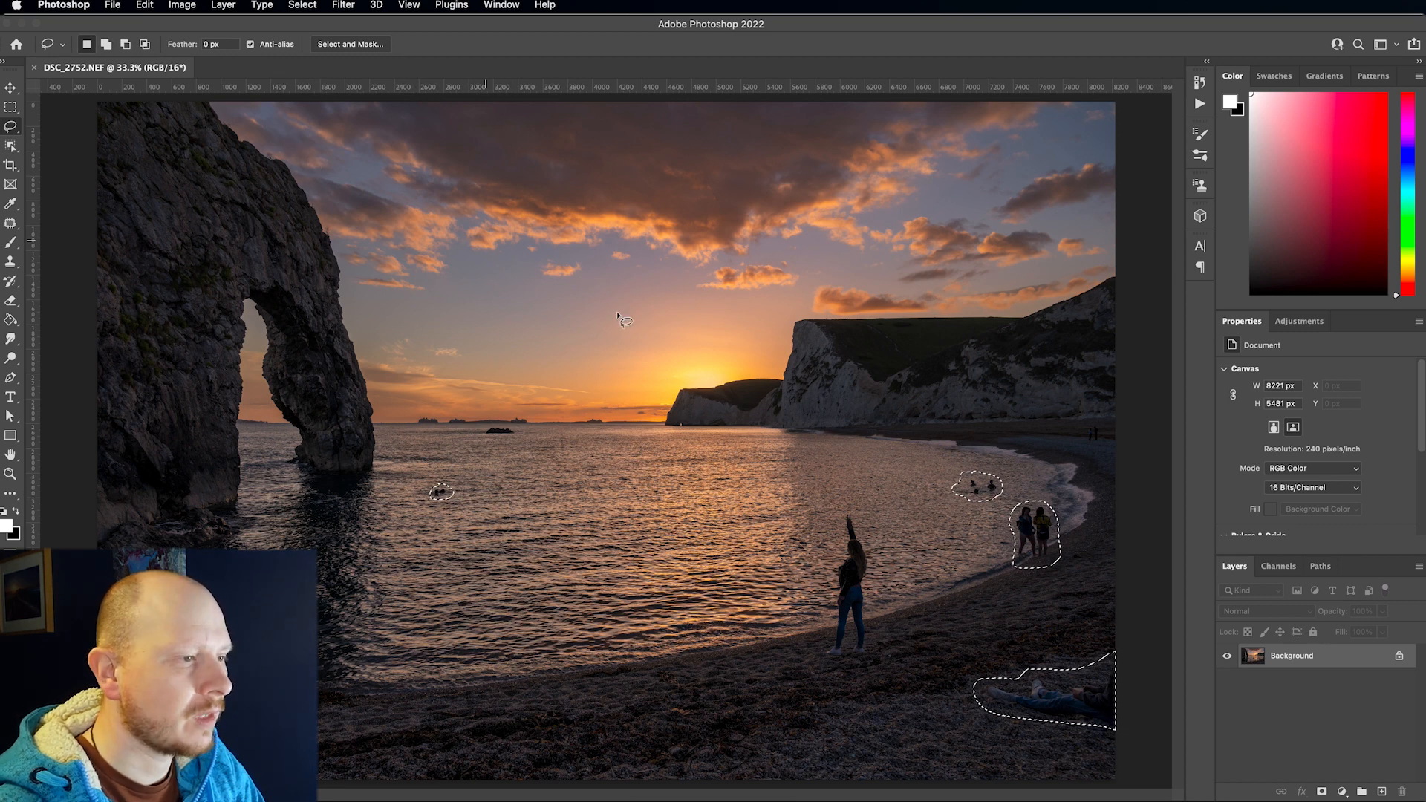
Step: Remove the selected people with Content-Aware Fill output to a new layer, and inspect the filled water up close
{"action": "left_click", "coordinate": [148, 5]}
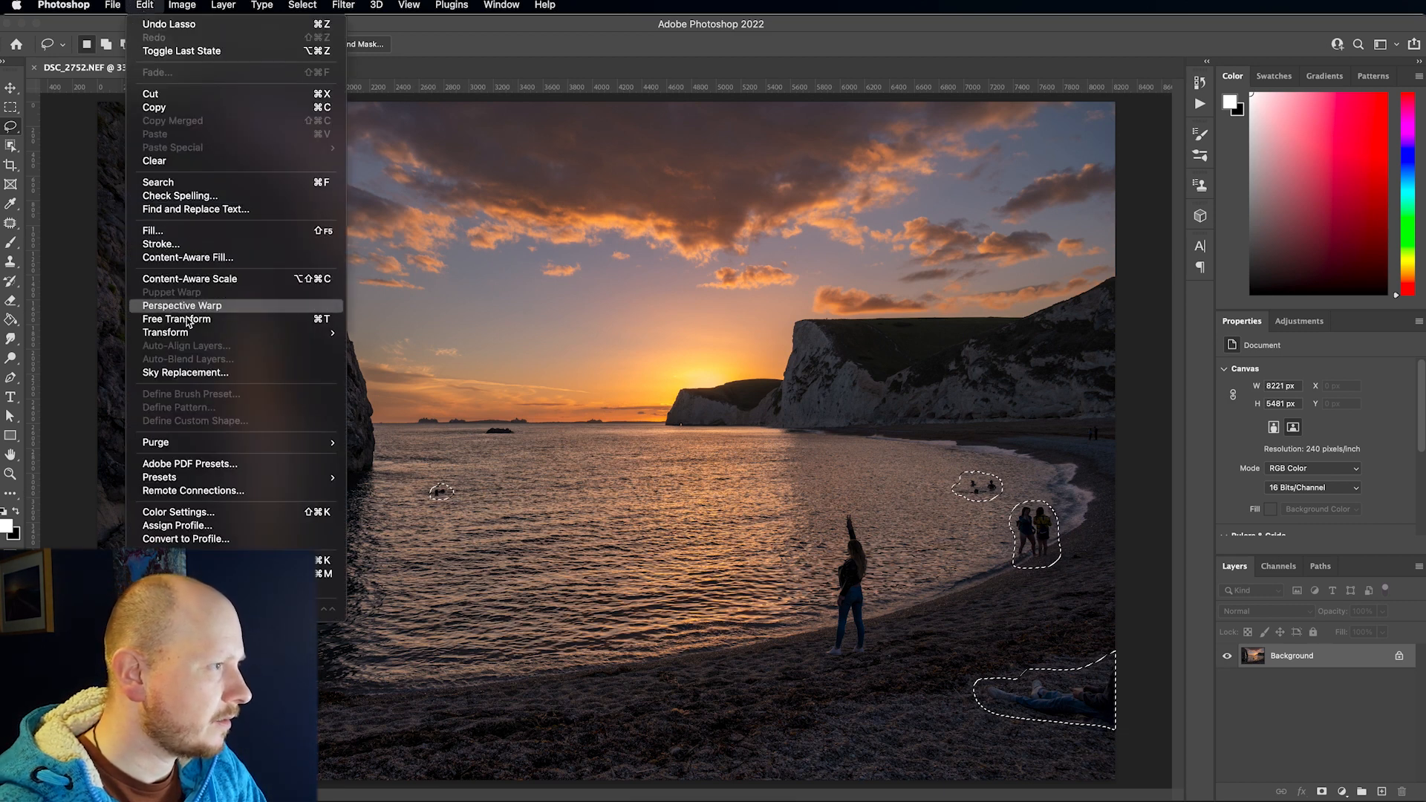
{"action": "left_click", "coordinate": [208, 258]}
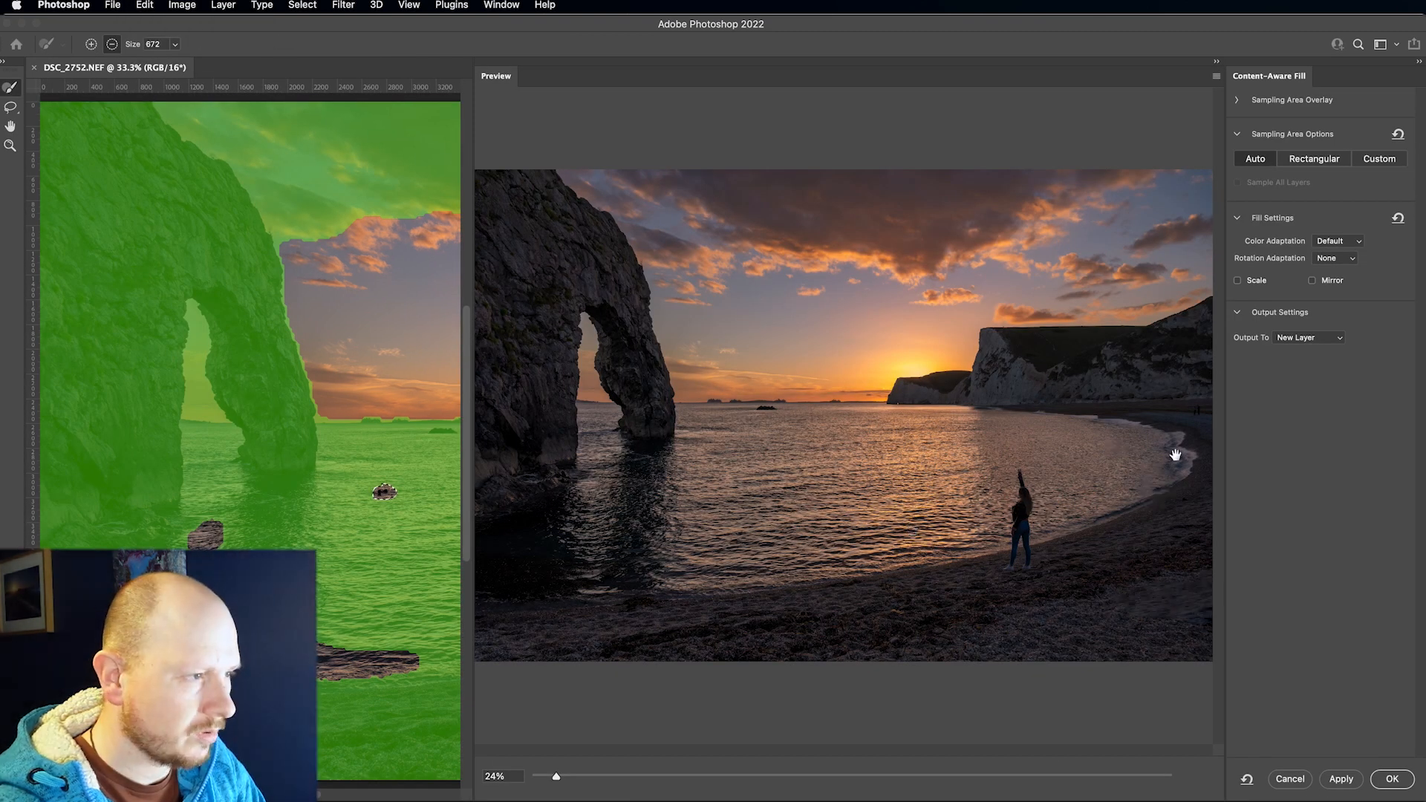
{"action": "left_click", "coordinate": [1392, 779]}
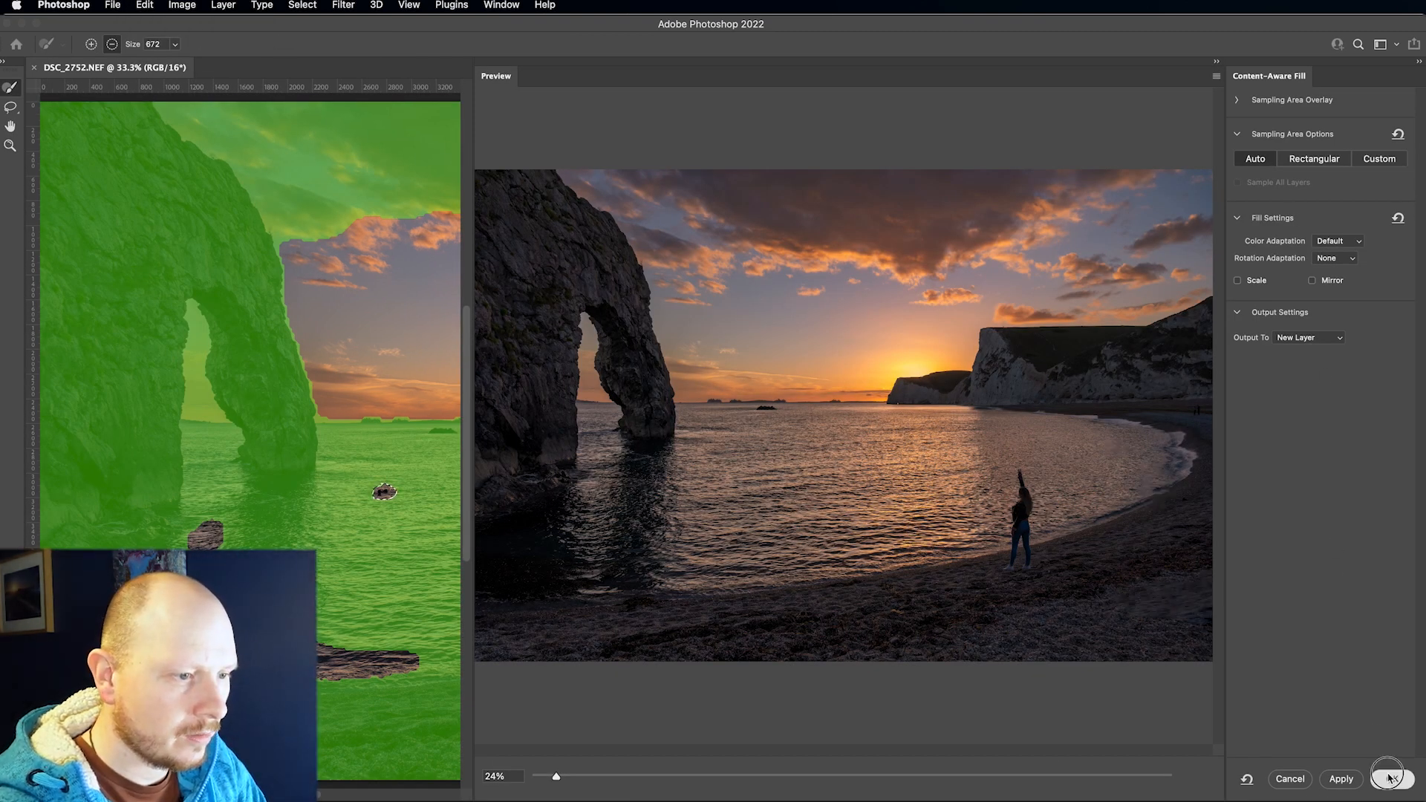
{"action": "scroll", "coordinate": [988, 482], "scroll_direction": "up", "scroll_amount": 5}
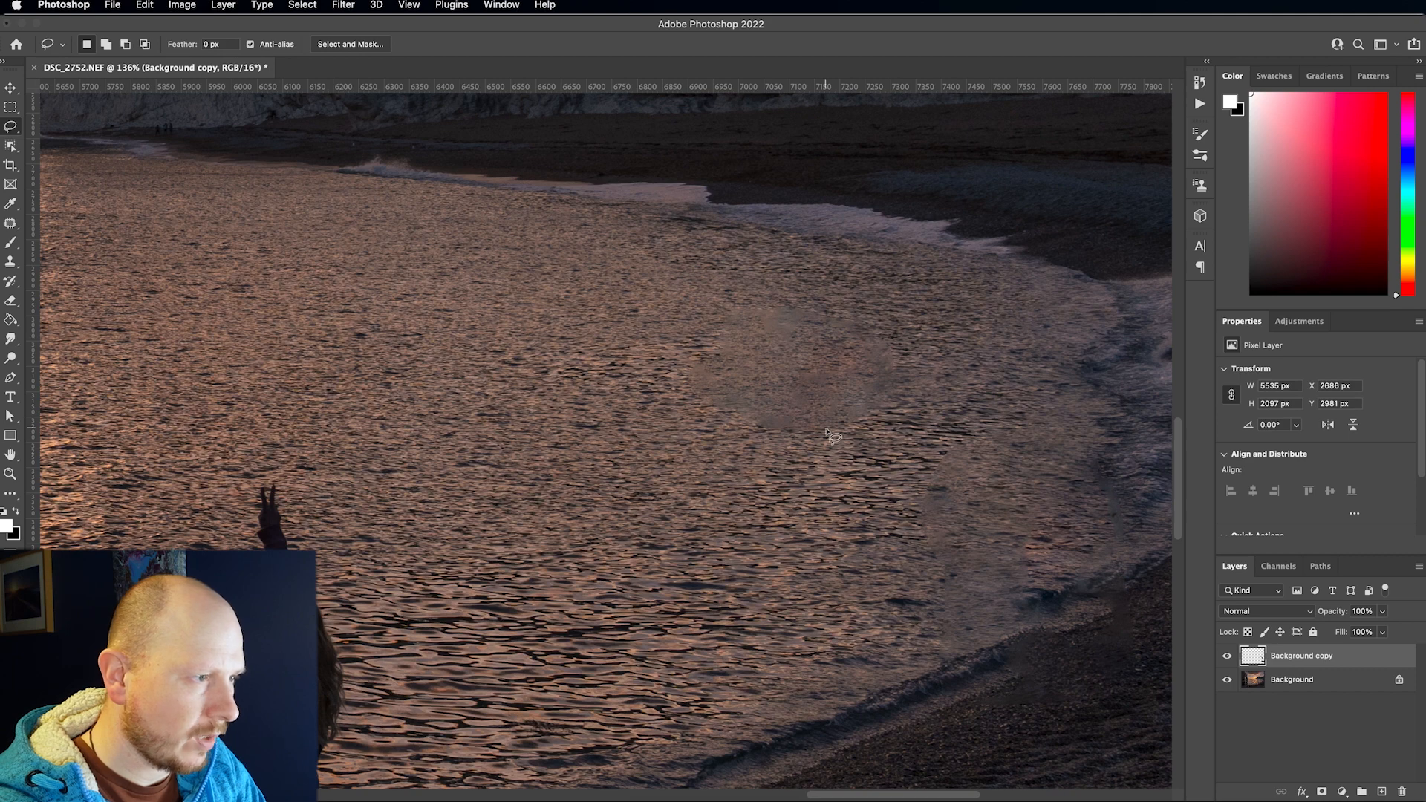
{"action": "scroll", "coordinate": [999, 480], "scroll_direction": "down", "scroll_amount": 5}
{"action": "scroll", "coordinate": [1029, 478], "scroll_direction": "up", "scroll_amount": 3}
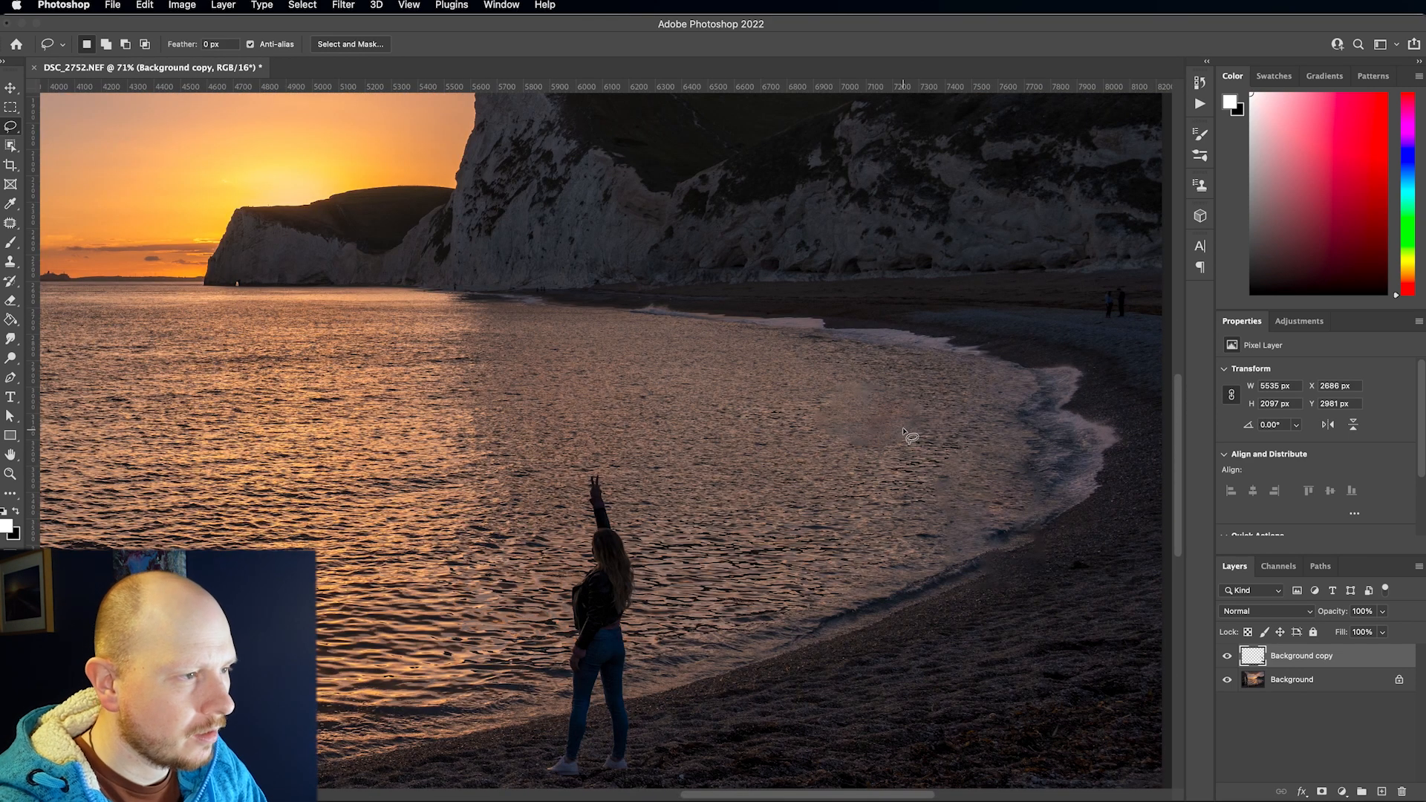
Step: Cover the smudged water patch where the swimmers were with a size 200 Clone Stamp, sampling the clean ripples nearby
{"action": "scroll", "coordinate": [910, 436], "scroll_direction": "up", "scroll_amount": 3}
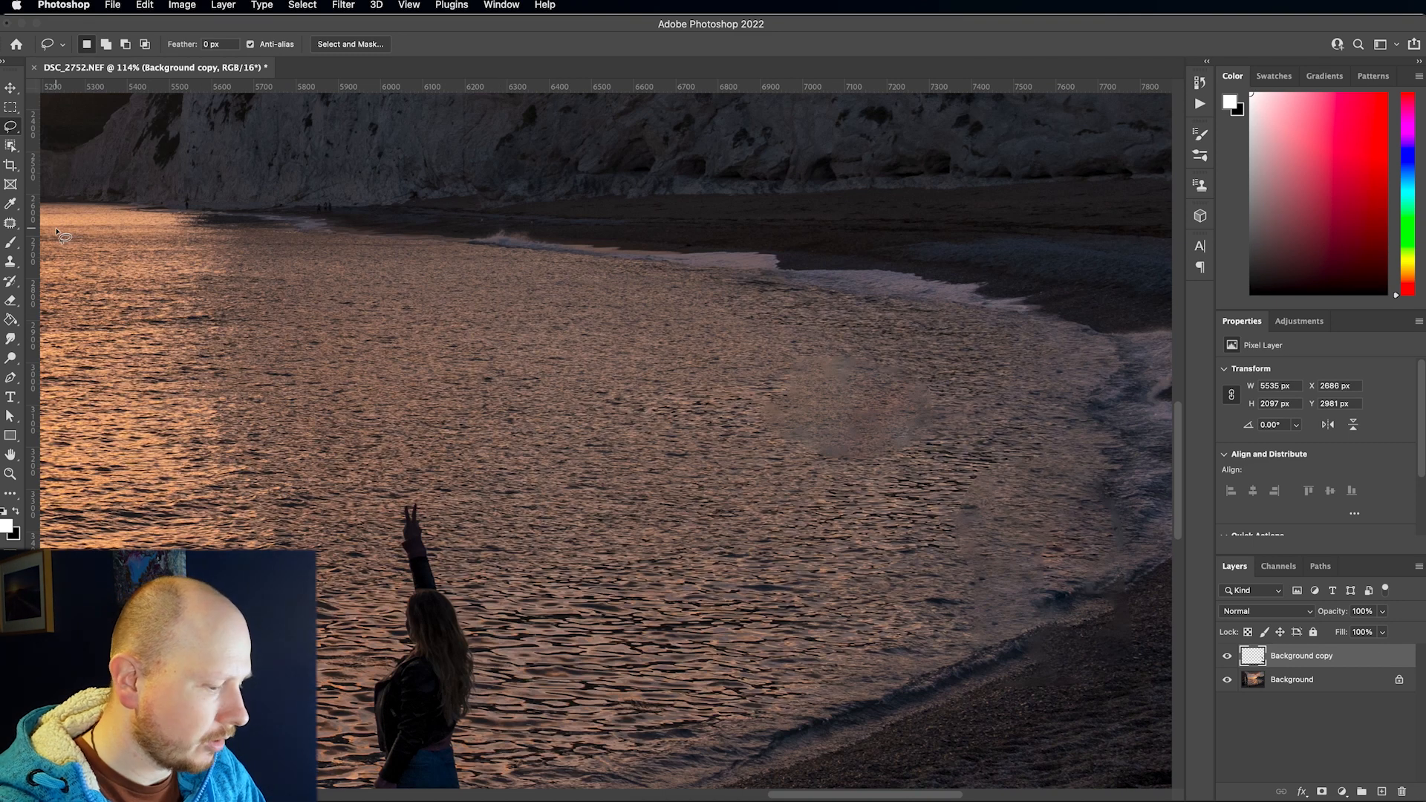
{"action": "key", "text": "s"}
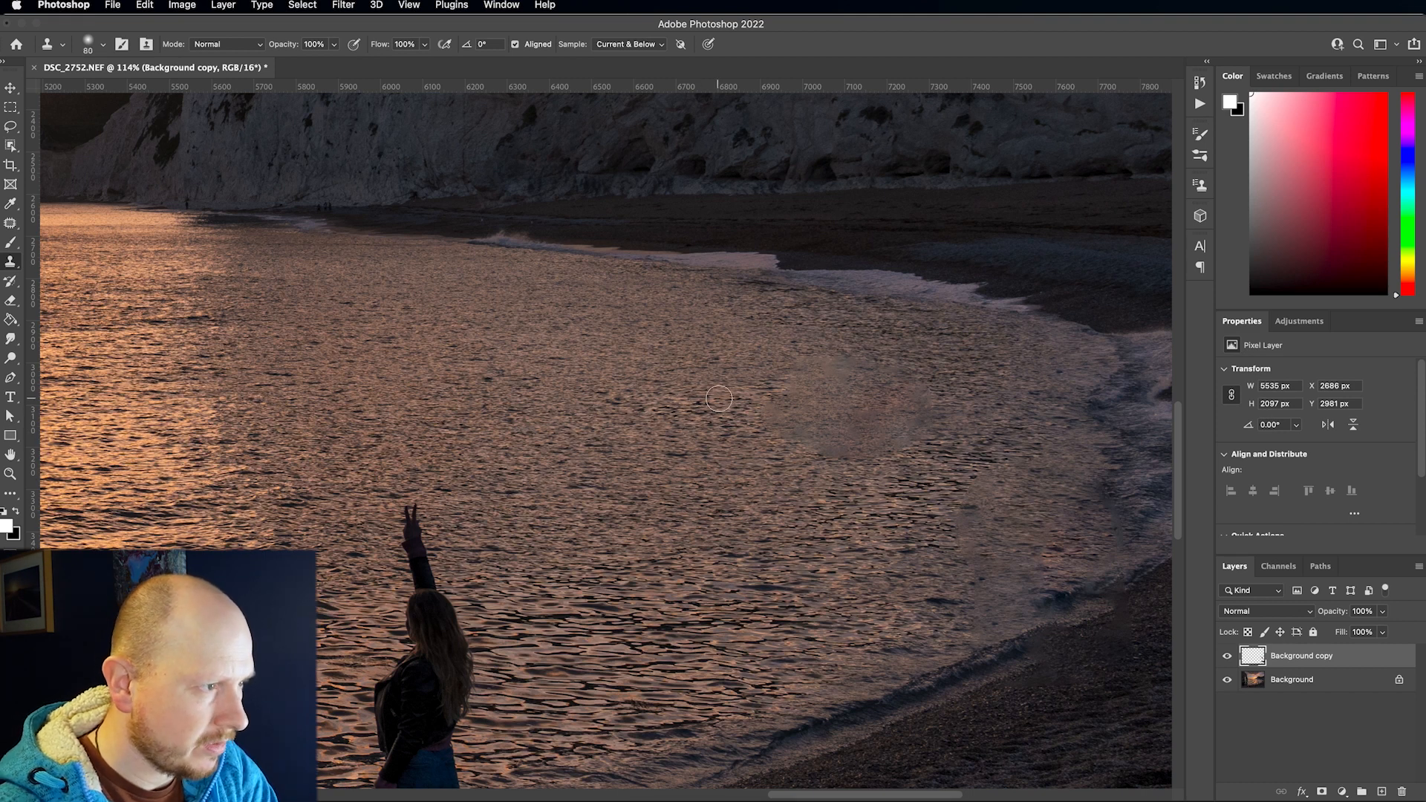
{"action": "key", "text": "bracketright"}
{"action": "key", "text": "bracketright"}
{"action": "key", "text": "bracketright"}
{"action": "key", "text": "bracketright"}
{"action": "key", "text": "bracketright"}
{"action": "key", "text": "bracketright"}
{"action": "key", "text": "bracketright"}
{"action": "key", "text": "bracketright"}
{"action": "key", "text": "bracketright"}
{"action": "key", "text": "bracketright"}
{"action": "key", "text": "bracketleft"}
{"action": "key", "text": "bracketleft"}
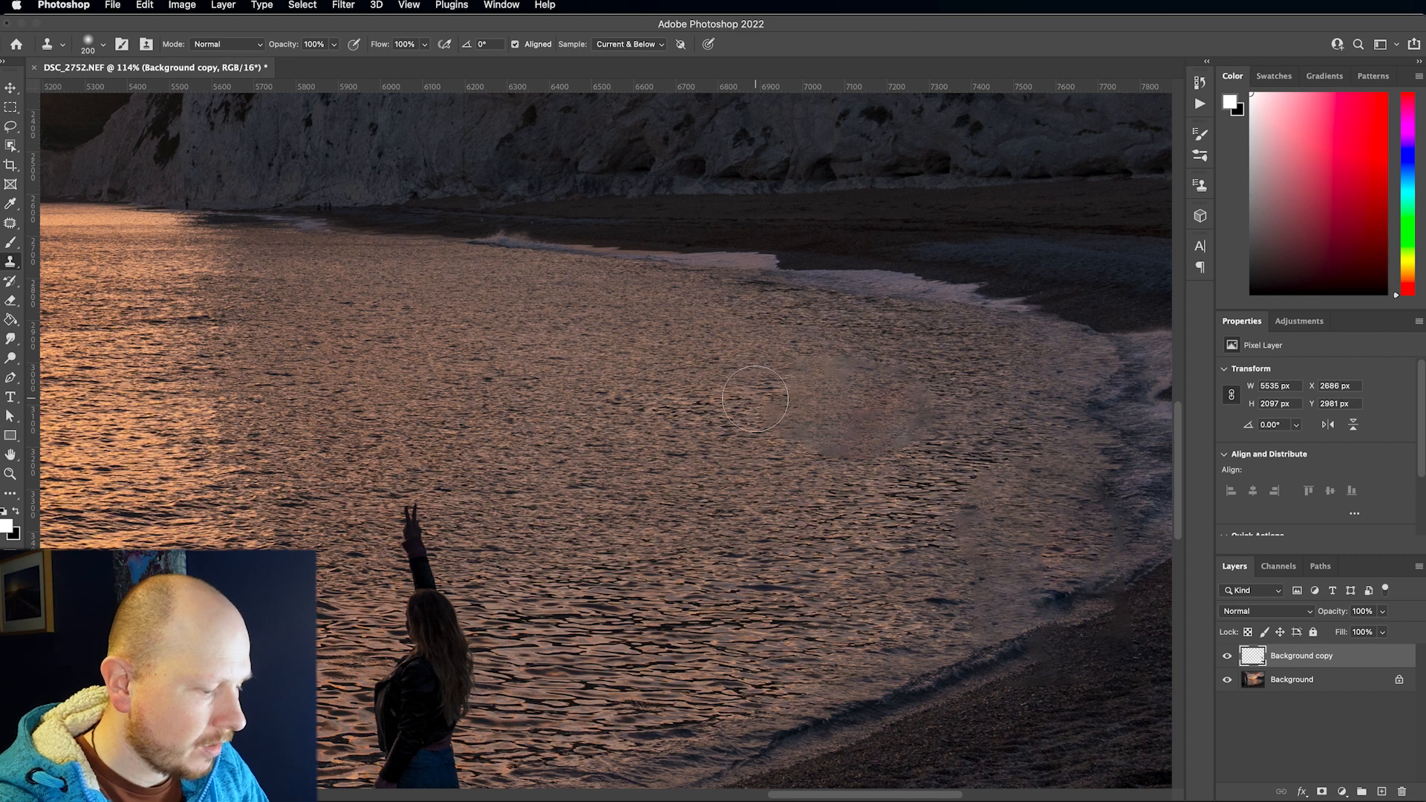
{"action": "left_click", "coordinate": [669, 383], "text": "alt"}
{"action": "mouse_move", "coordinate": [790, 390]}
{"action": "left_mouse_down"}
{"action": "mouse_move", "coordinate": [908, 393]}
{"action": "mouse_move", "coordinate": [867, 397]}
{"action": "mouse_move", "coordinate": [818, 433]}
{"action": "mouse_move", "coordinate": [952, 423]}
{"action": "left_mouse_up"}
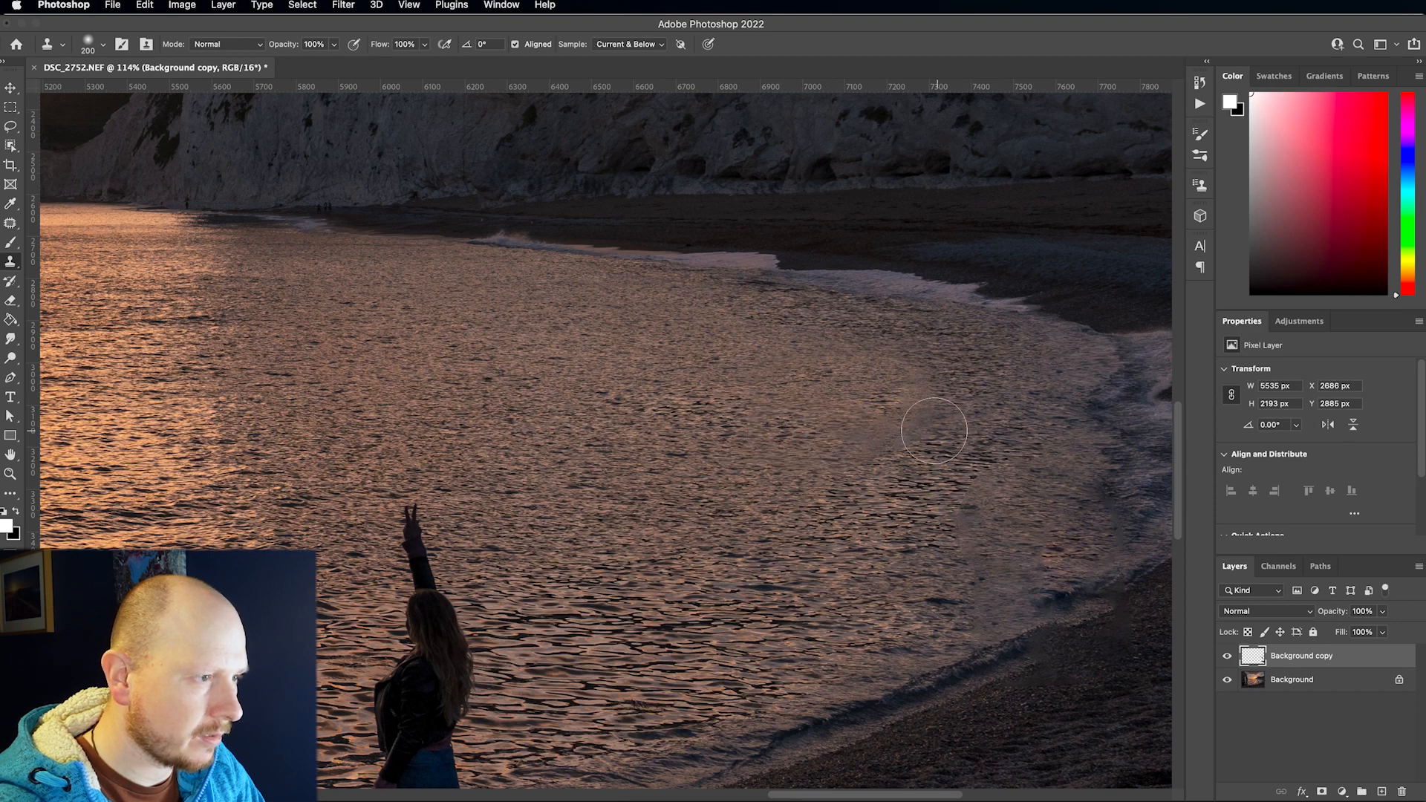
Step: Check the retouched shoreline and the whole photo, and save the edited image
{"action": "scroll", "coordinate": [932, 522], "scroll_direction": "down", "scroll_amount": 5}
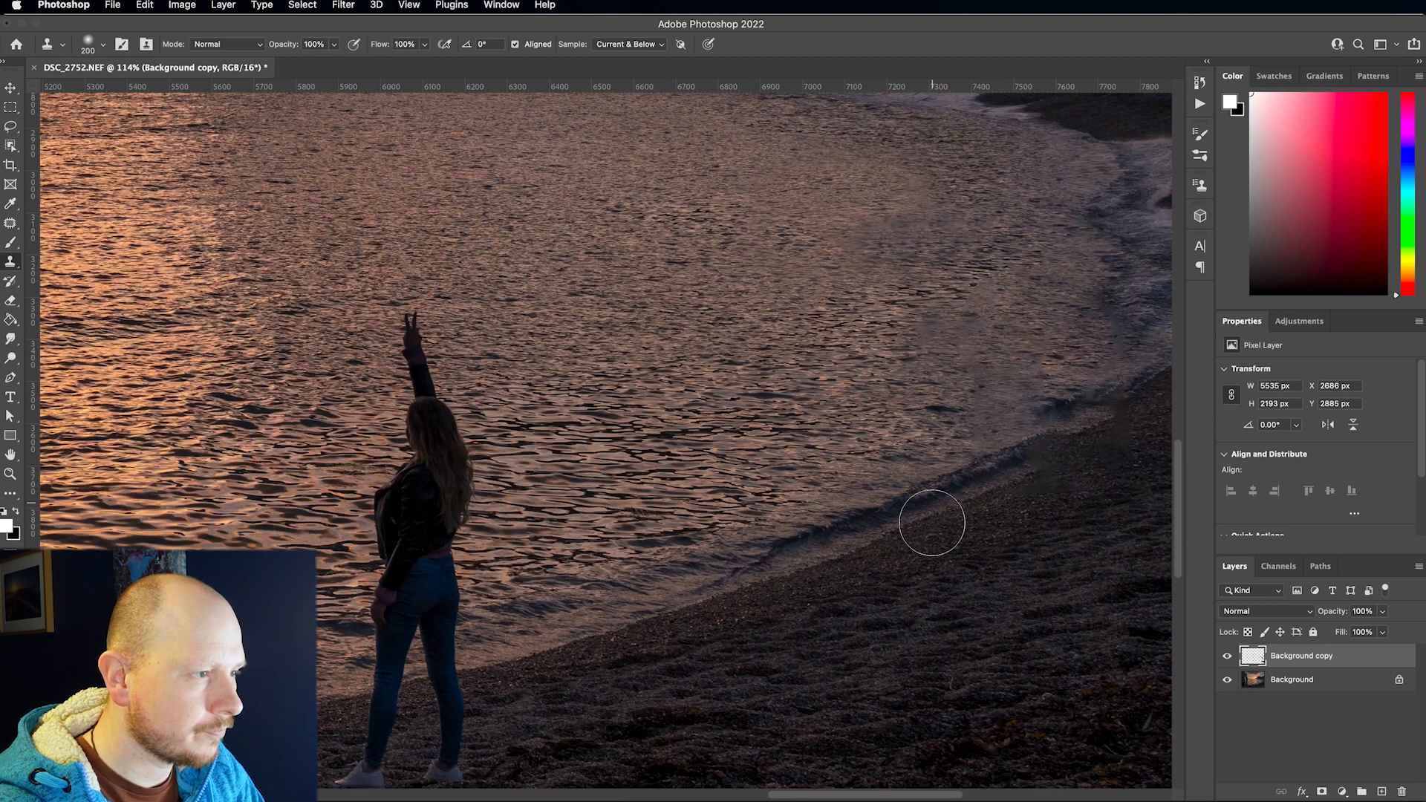
{"action": "scroll", "coordinate": [932, 523], "scroll_direction": "down", "scroll_amount": 2}
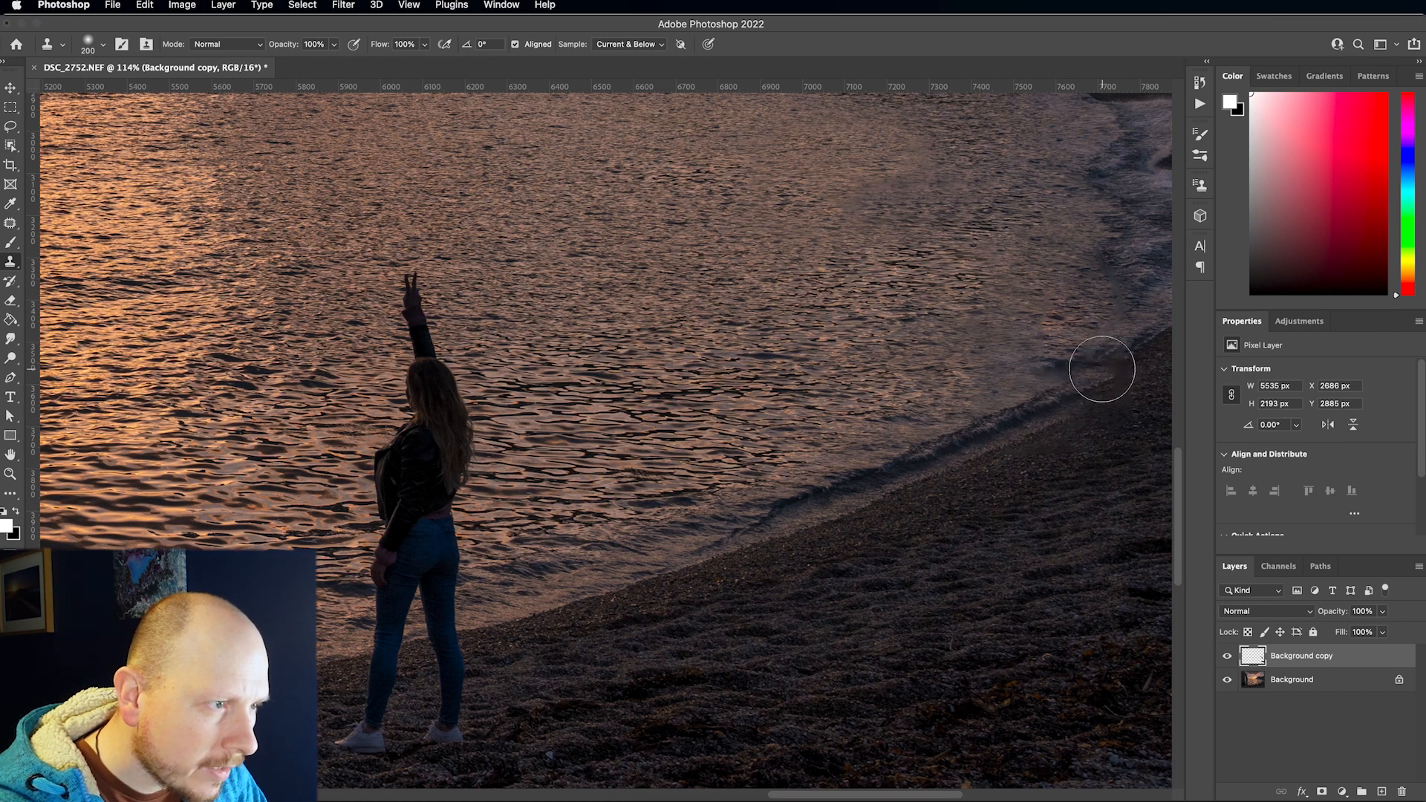
{"action": "key", "text": "super+0"}
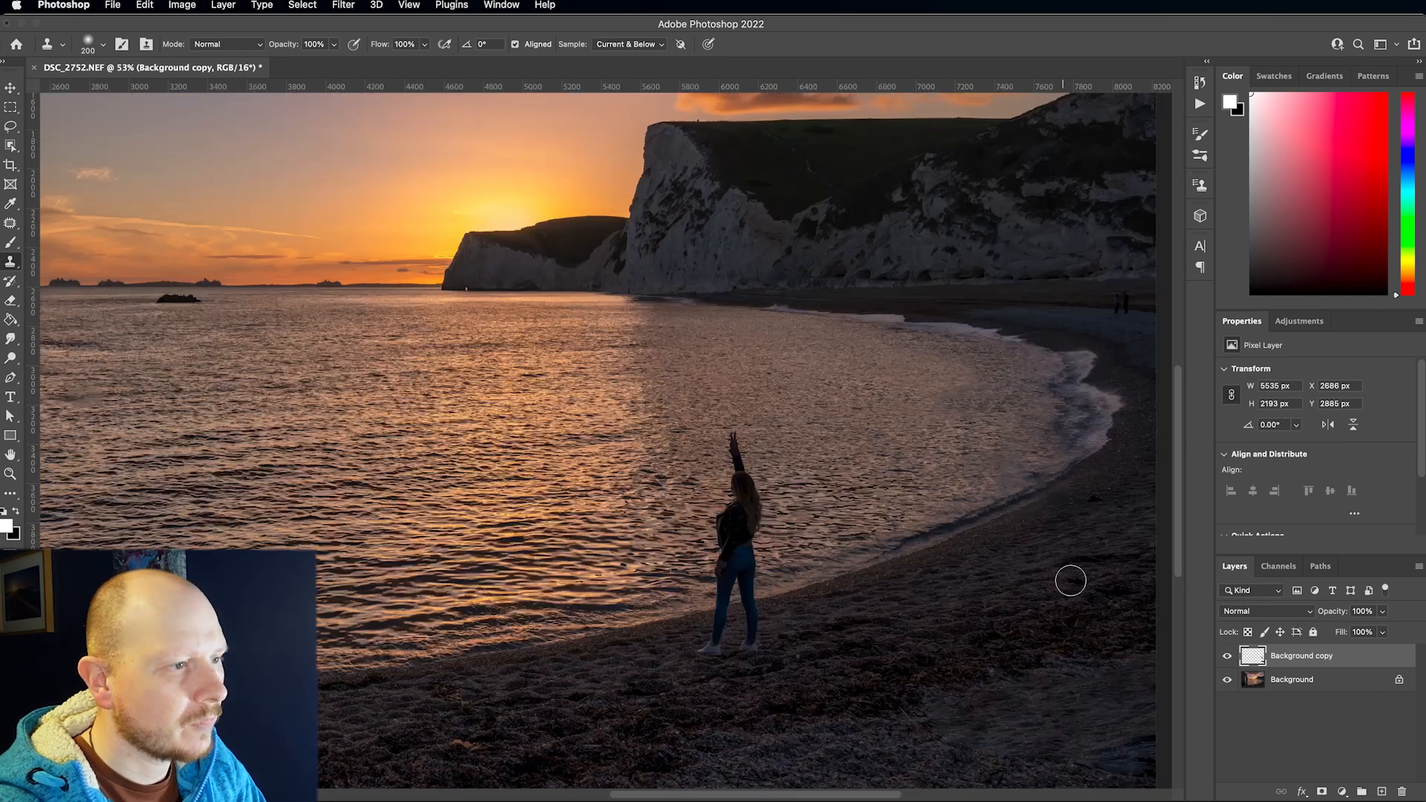
{"action": "key", "text": "super+minus"}
{"action": "key", "text": "super+0"}
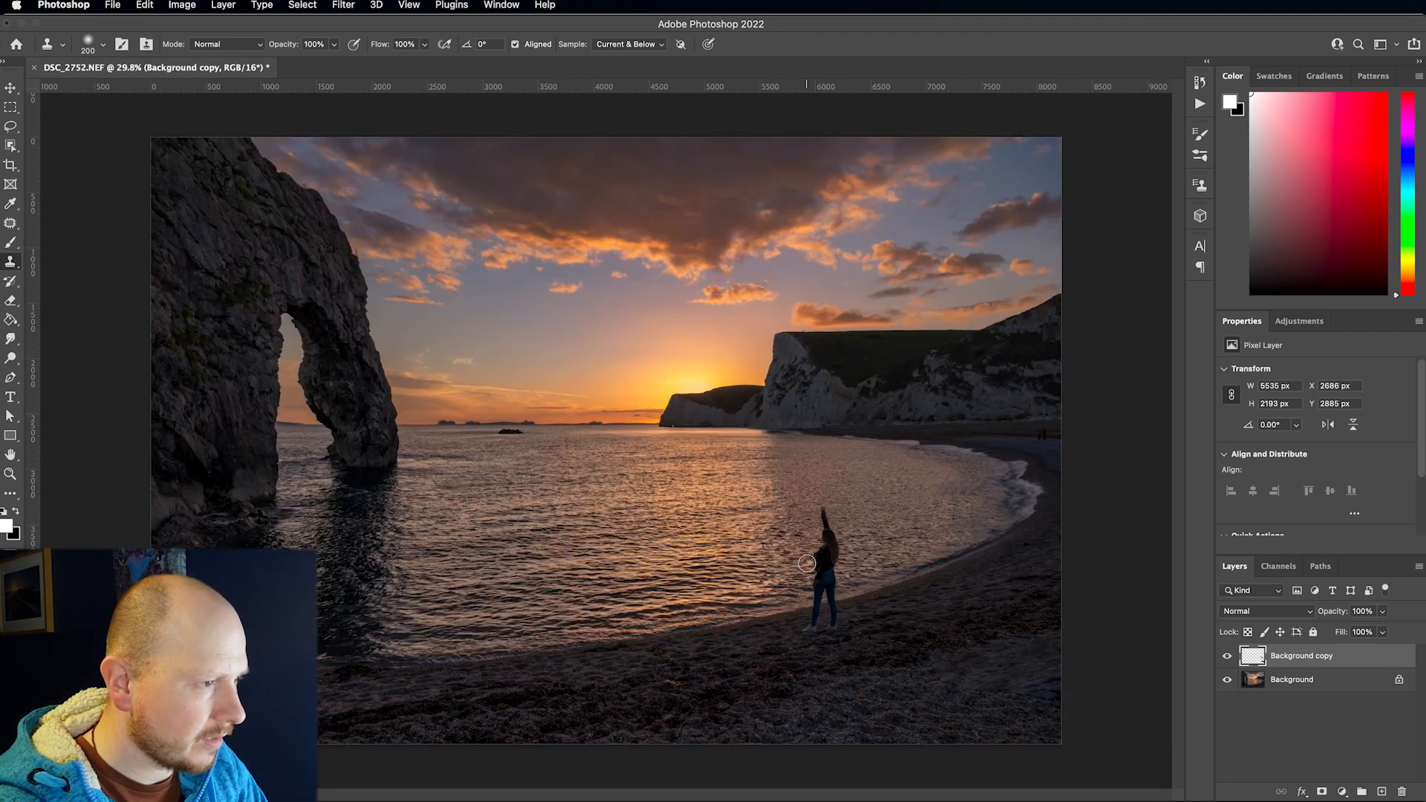
{"action": "key", "text": "super+s"}
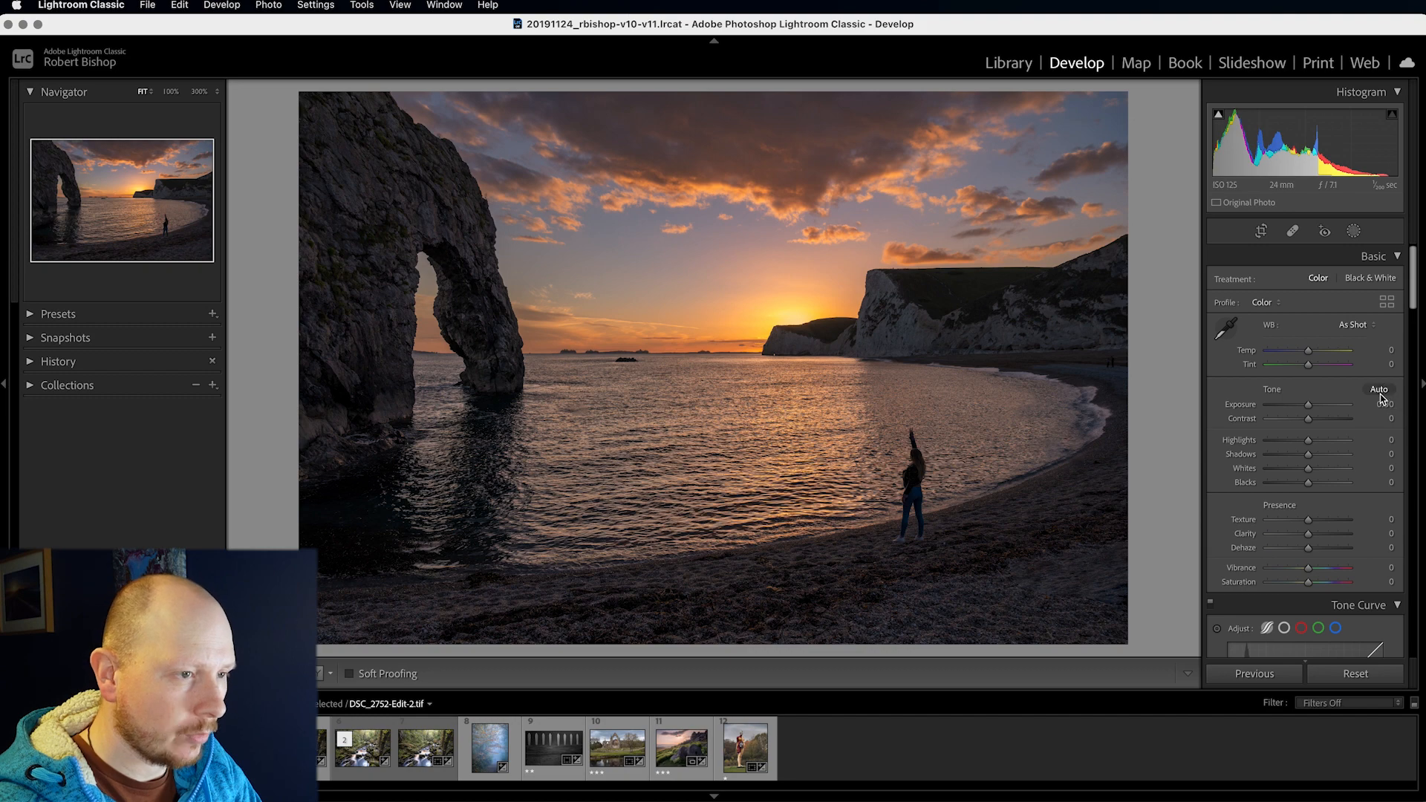
Step: Apply Auto tone to the sunset beach photo and set Shadows to +58, Clarity to +15 and Temp to +4
{"action": "left_click", "coordinate": [1379, 390]}
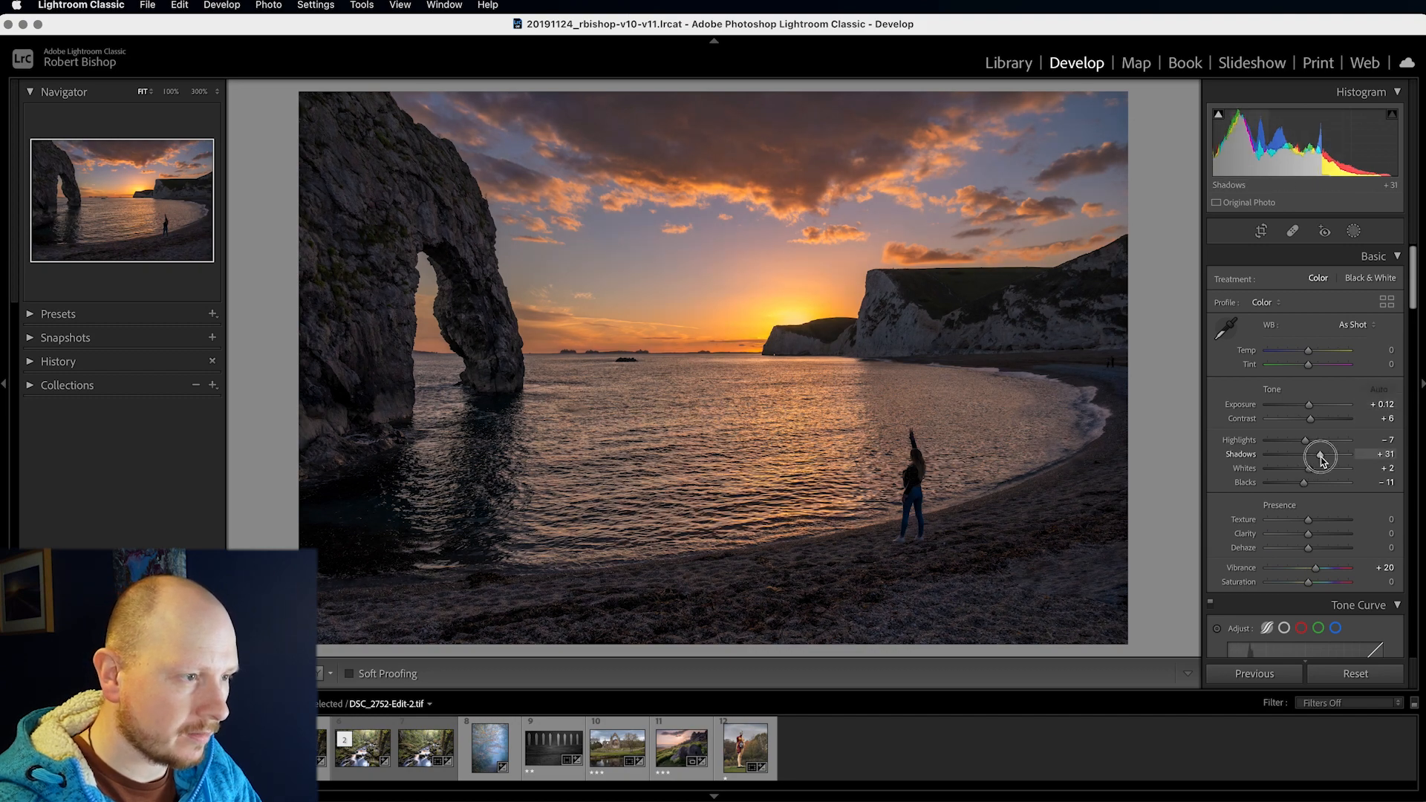
{"action": "mouse_move", "coordinate": [1322, 456]}
{"action": "left_mouse_down"}
{"action": "mouse_move", "coordinate": [1335, 459]}
{"action": "mouse_move", "coordinate": [1308, 455]}
{"action": "left_mouse_up"}
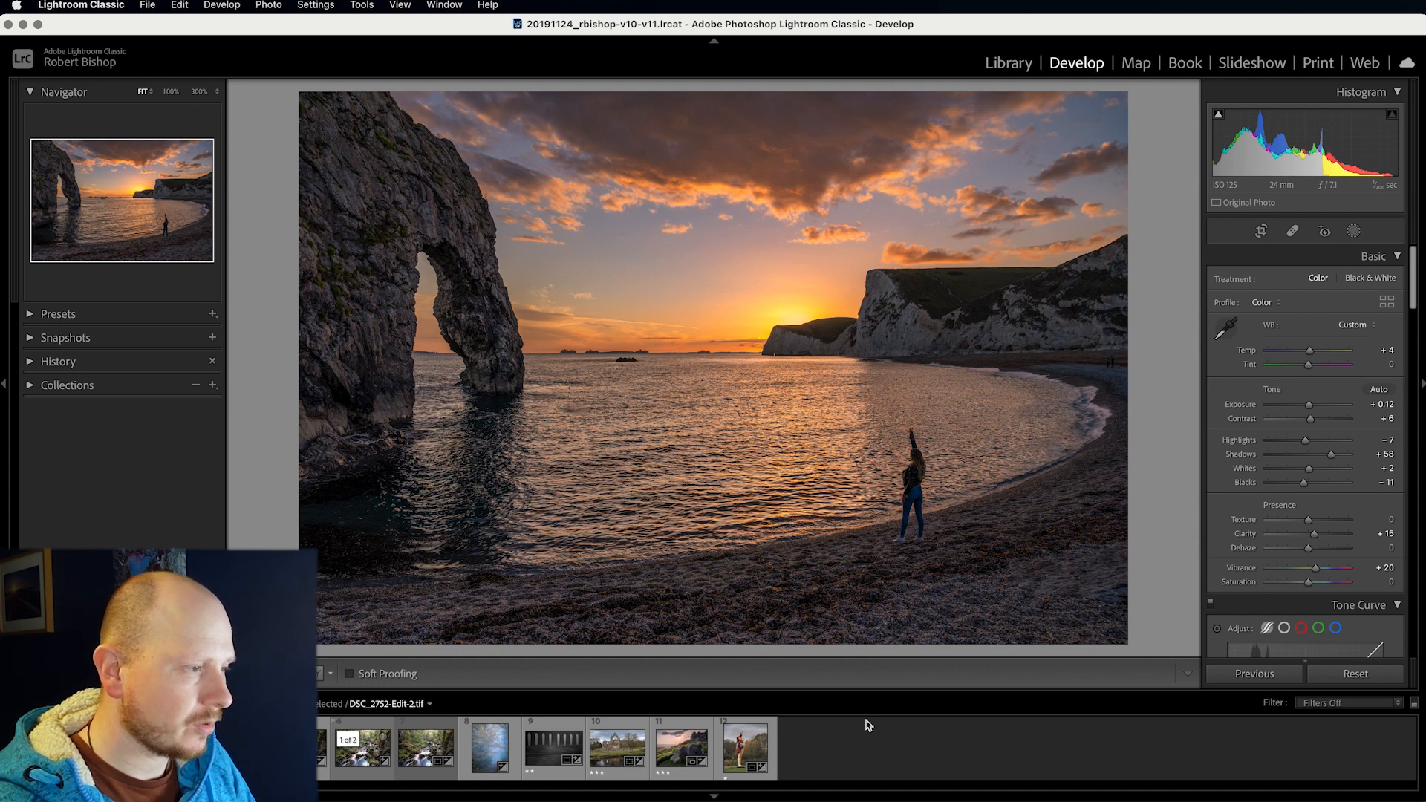
Step: Open the woodland stream photo DSC_3777-Edit.tif and inspect the photographer crouching behind the large tree
{"action": "left_click", "coordinate": [359, 758]}
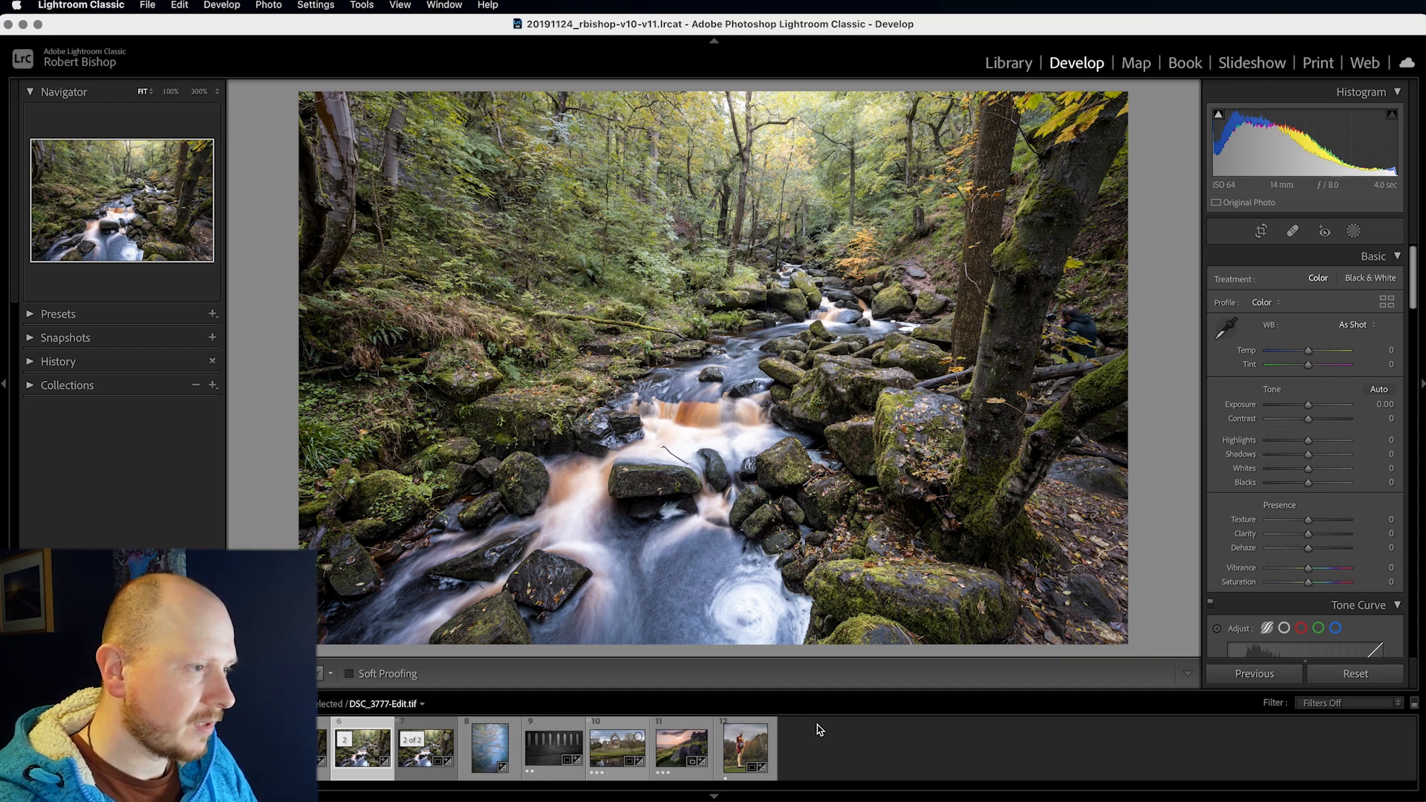
{"action": "left_click", "coordinate": [1075, 332]}
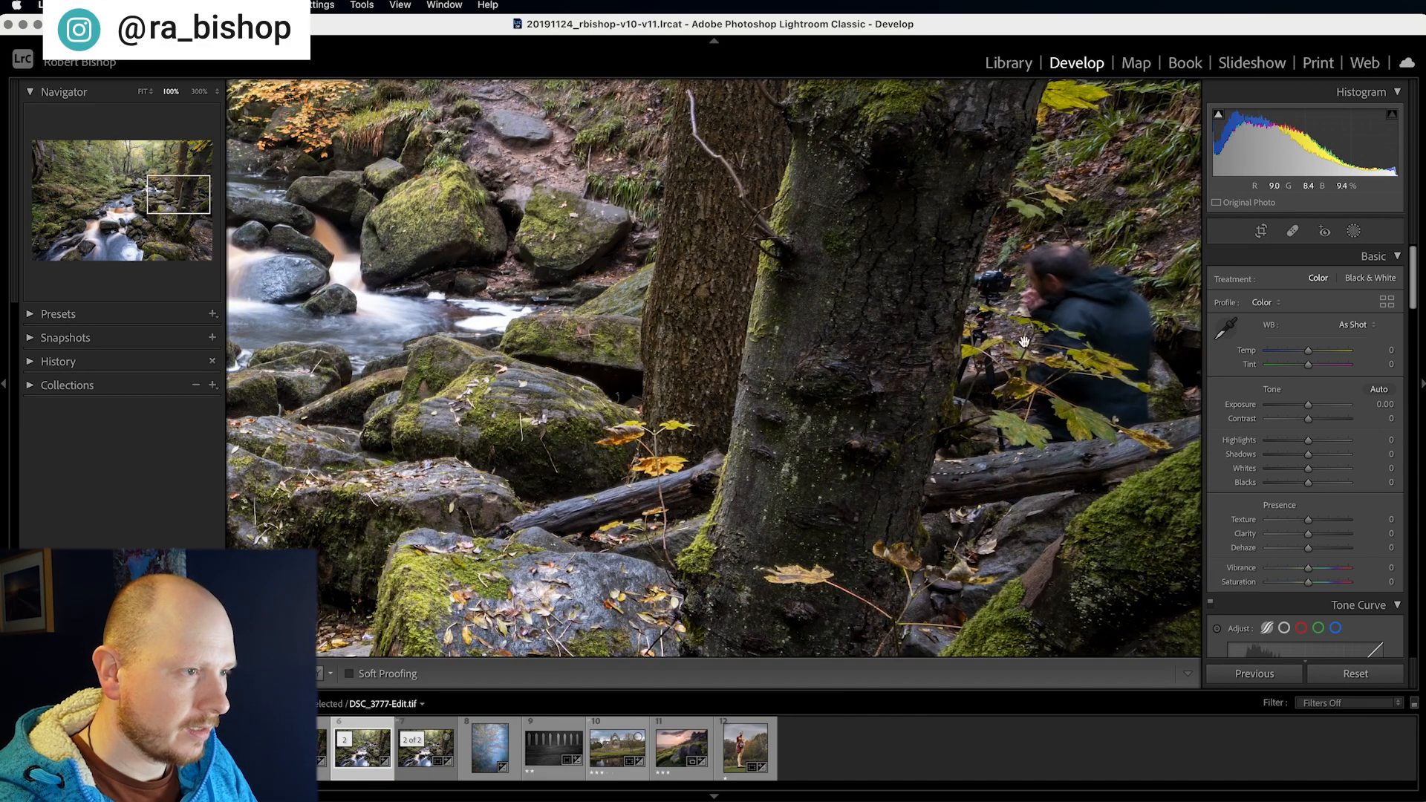
{"action": "left_click", "coordinate": [1046, 348]}
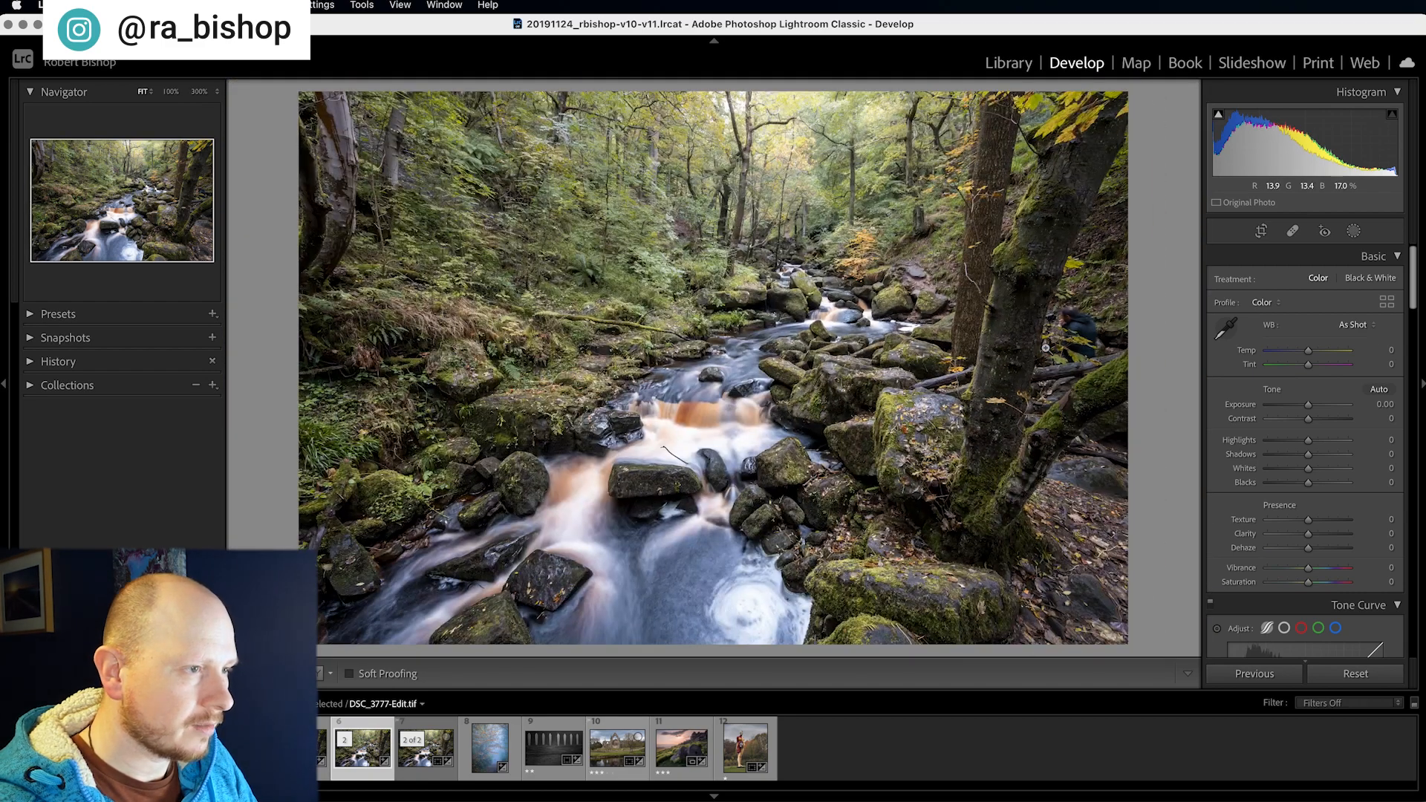
{"action": "left_click", "coordinate": [978, 297]}
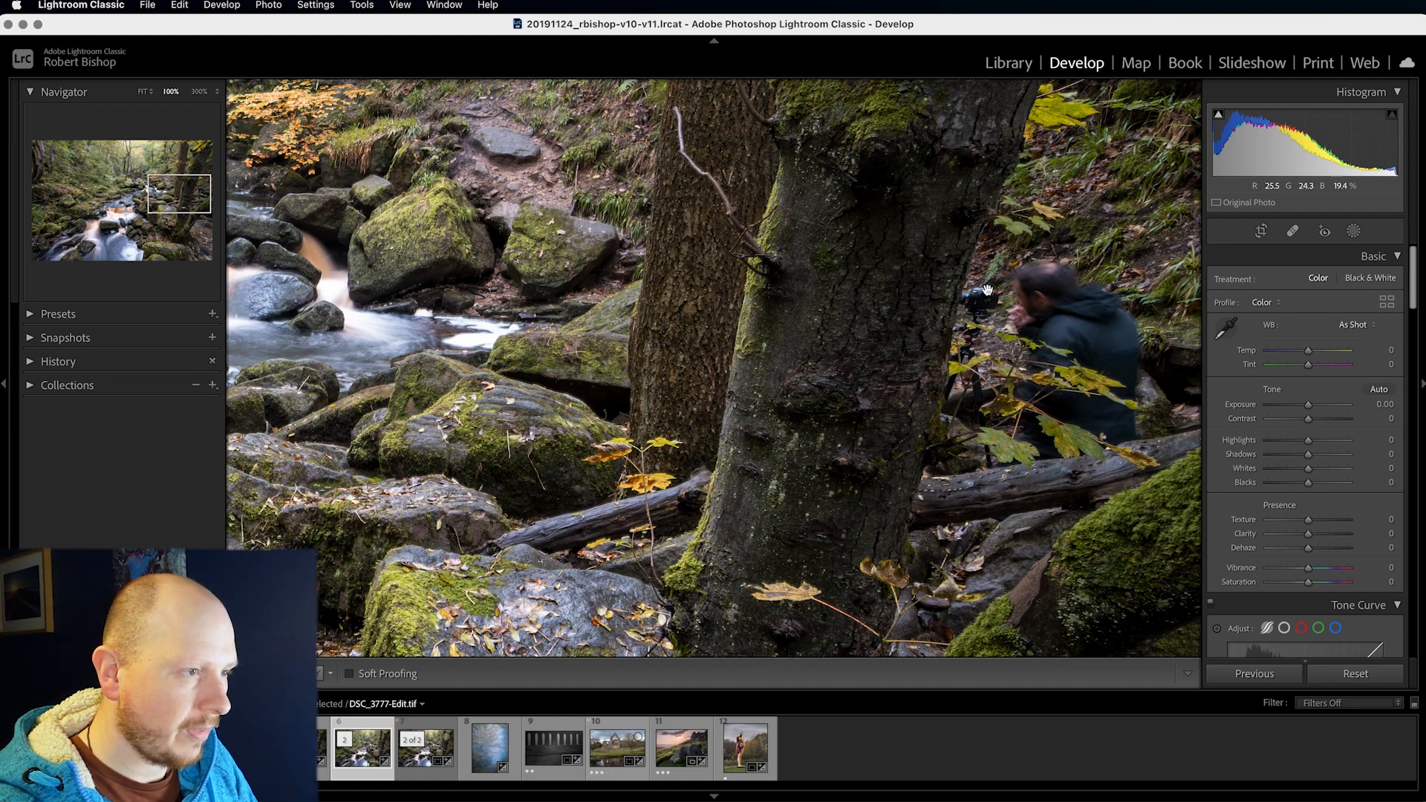
{"action": "left_click", "coordinate": [1024, 387]}
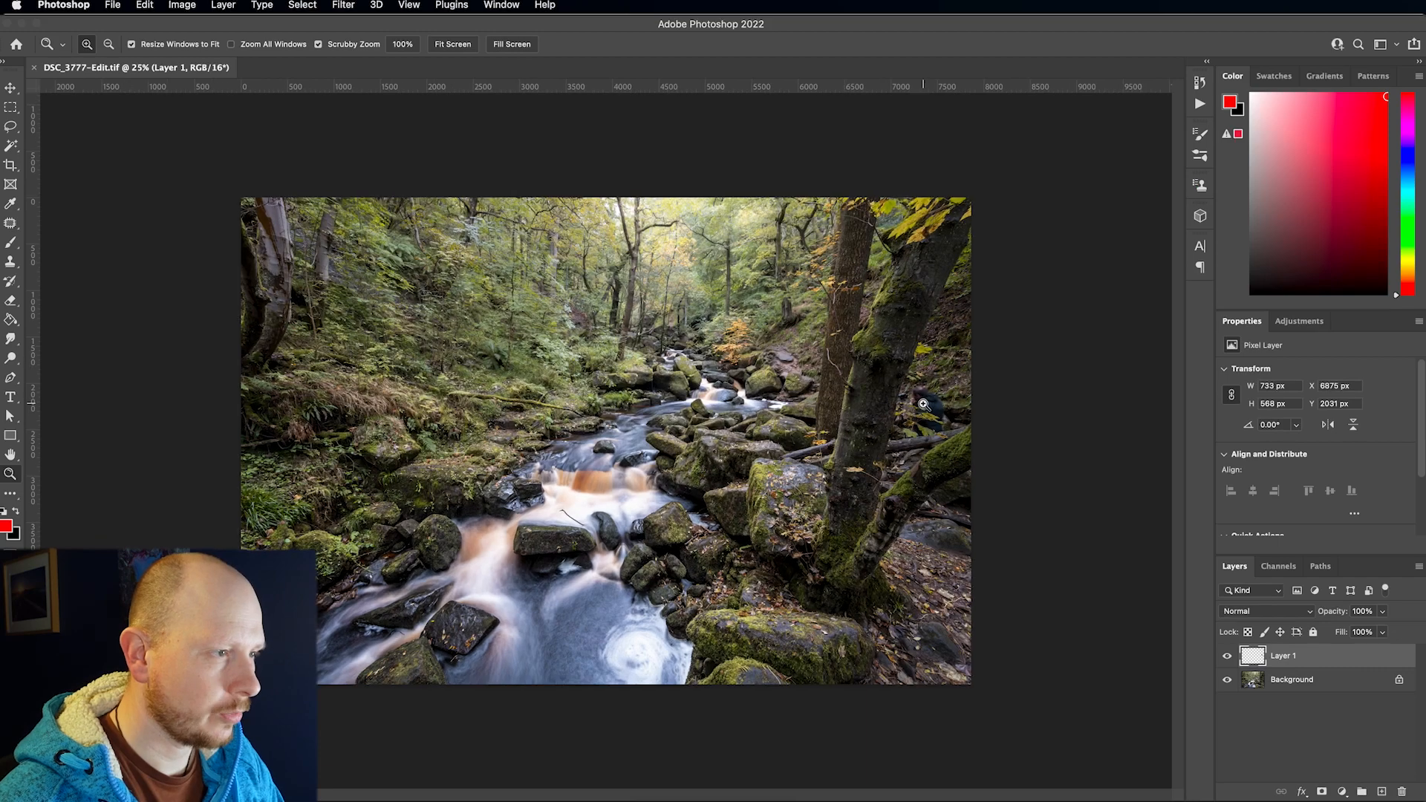
Step: In Photoshop, loosely lasso the crouching photographer, the tripod and the leaves in front on the Background layer
{"action": "left_click", "coordinate": [925, 403]}
{"action": "left_click_drag", "start_coordinate": [1042, 390], "coordinate": [859, 398]}
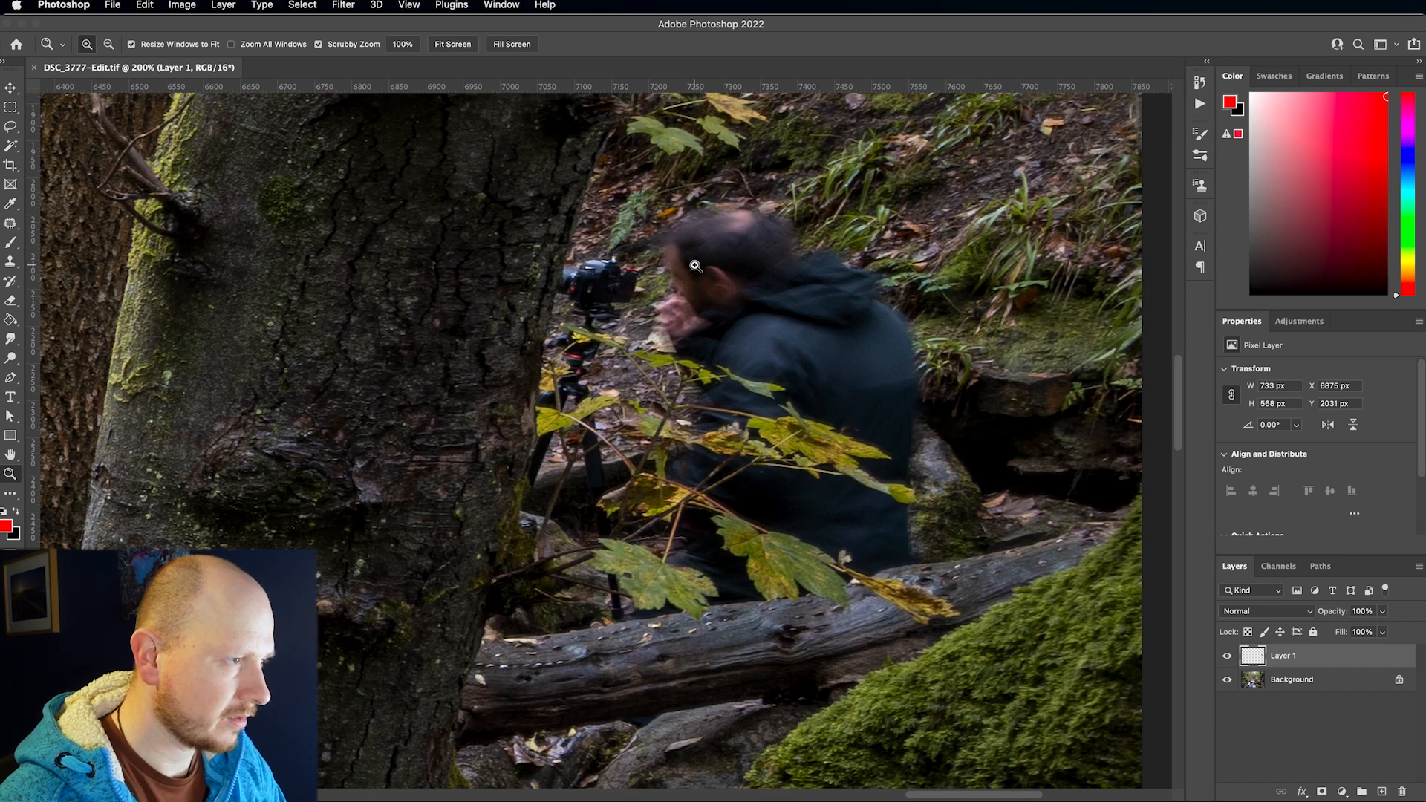
{"action": "scroll", "coordinate": [743, 304], "scroll_direction": "right", "scroll_amount": 2}
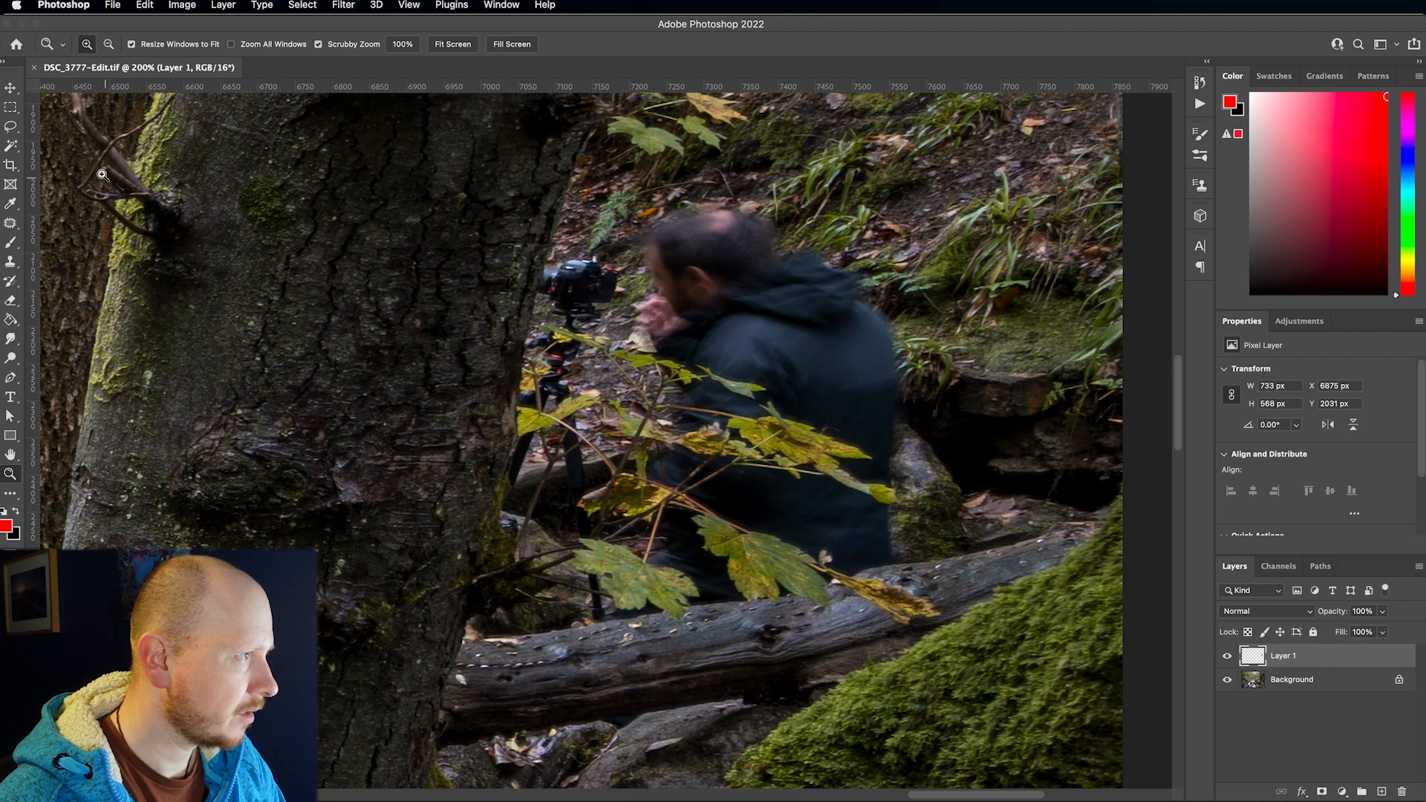
{"action": "left_click", "coordinate": [10, 126]}
{"action": "mouse_move", "coordinate": [637, 201]}
{"action": "left_mouse_down"}
{"action": "mouse_move", "coordinate": [500, 278]}
{"action": "mouse_move", "coordinate": [478, 537]}
{"action": "mouse_move", "coordinate": [500, 623]}
{"action": "mouse_move", "coordinate": [924, 636]}
{"action": "mouse_move", "coordinate": [939, 589]}
{"action": "mouse_move", "coordinate": [917, 553]}
{"action": "mouse_move", "coordinate": [922, 456]}
{"action": "mouse_move", "coordinate": [898, 265]}
{"action": "mouse_move", "coordinate": [773, 192]}
{"action": "mouse_move", "coordinate": [683, 186]}
{"action": "left_mouse_up"}
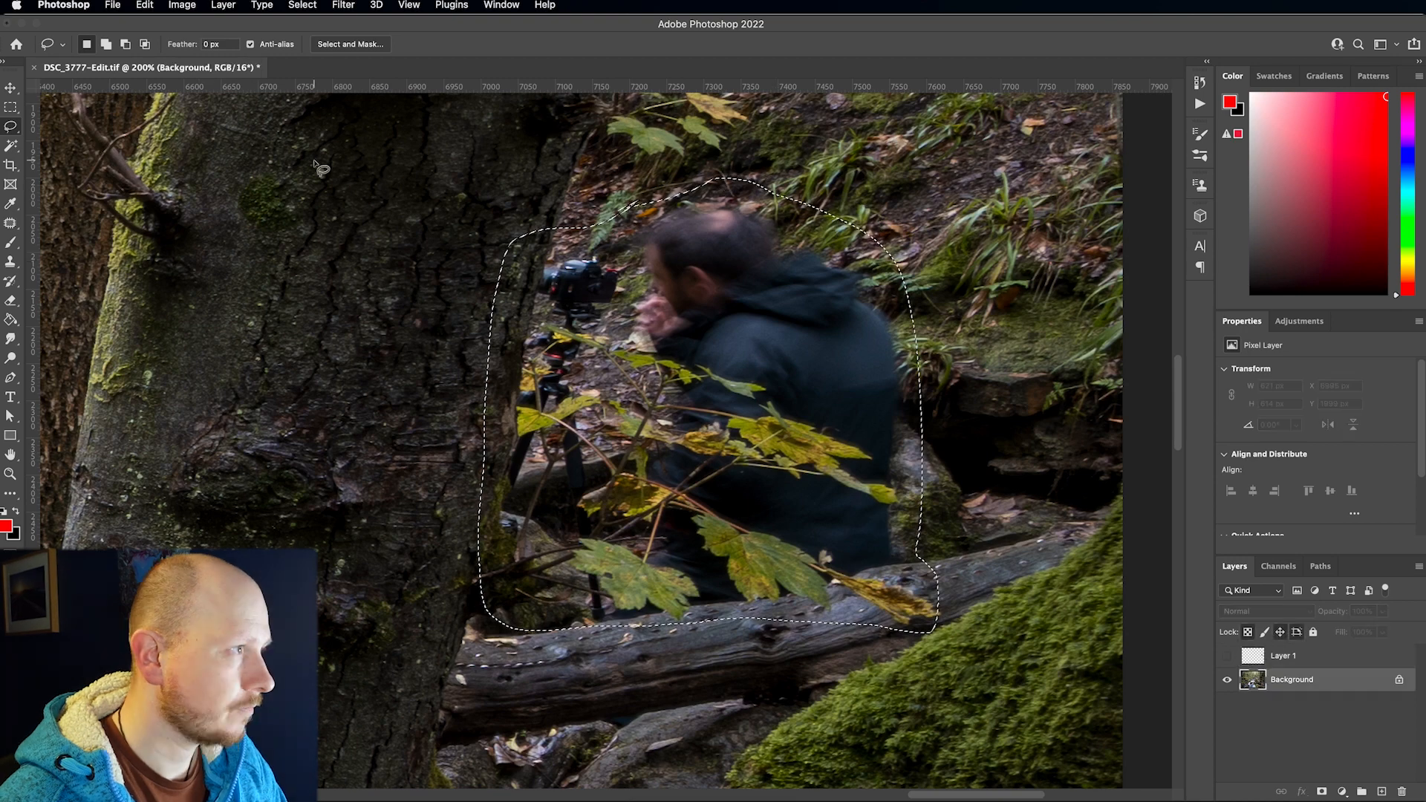
Step: Preview Content-Aware Fill on the selected photographer, then cancel it and clear the selection
{"action": "left_click", "coordinate": [145, 6]}
{"action": "left_click", "coordinate": [224, 260]}
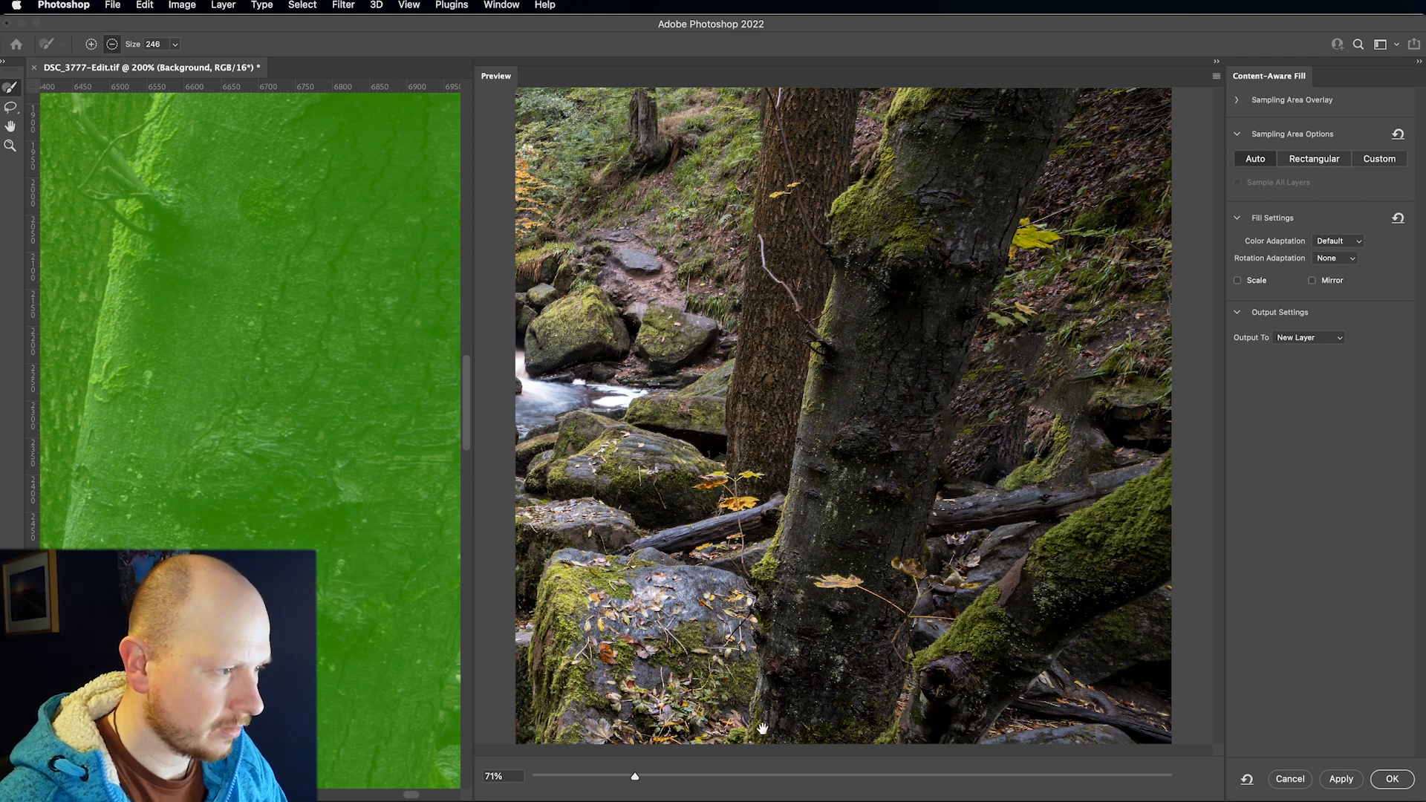
{"action": "left_click_drag", "start_coordinate": [660, 776], "coordinate": [666, 779]}
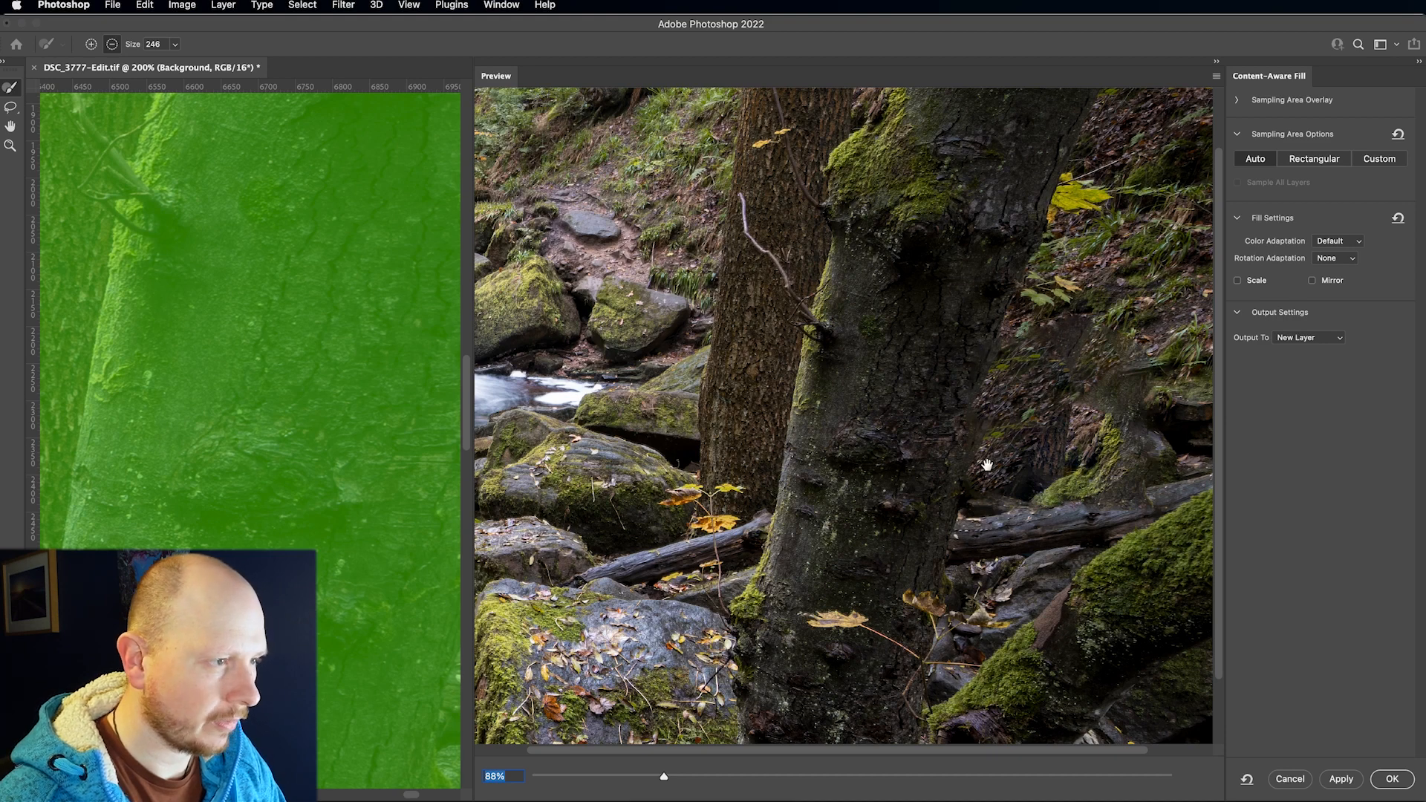
{"action": "left_click", "coordinate": [1292, 780]}
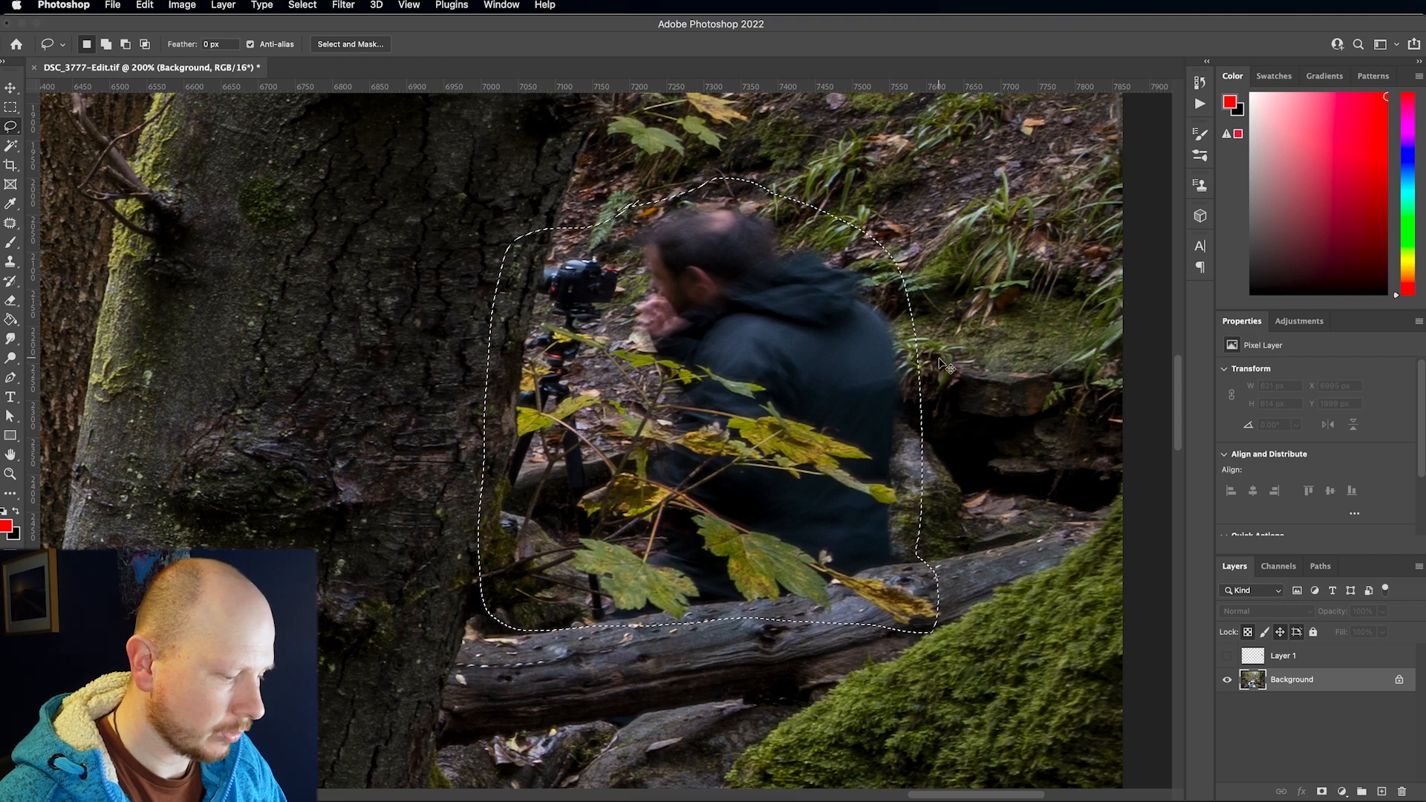
{"action": "key", "text": "super+d"}
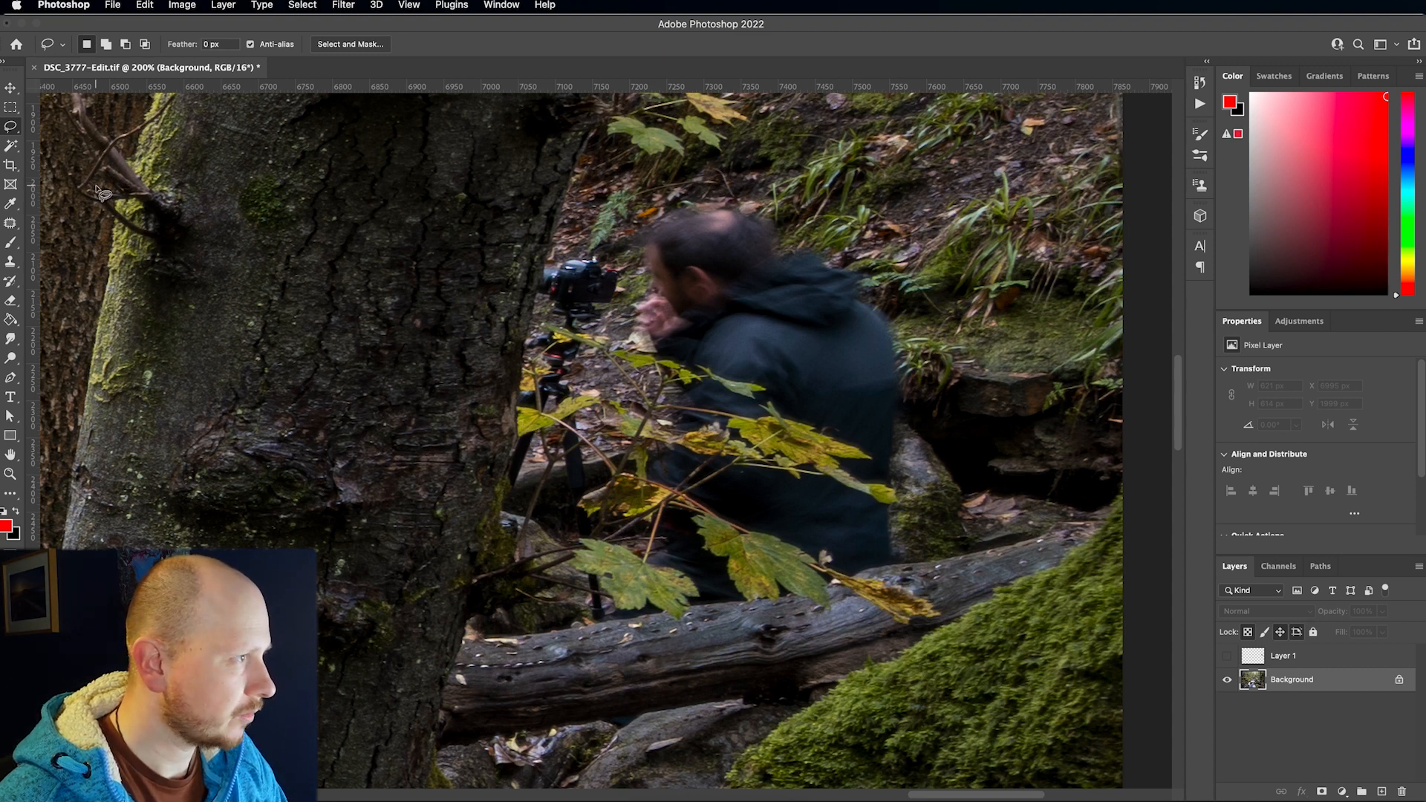
Step: Select the yellow and green leaves in front of the photographer with the Magic Wand, undoing the last excessive addition
{"action": "left_click", "coordinate": [12, 148]}
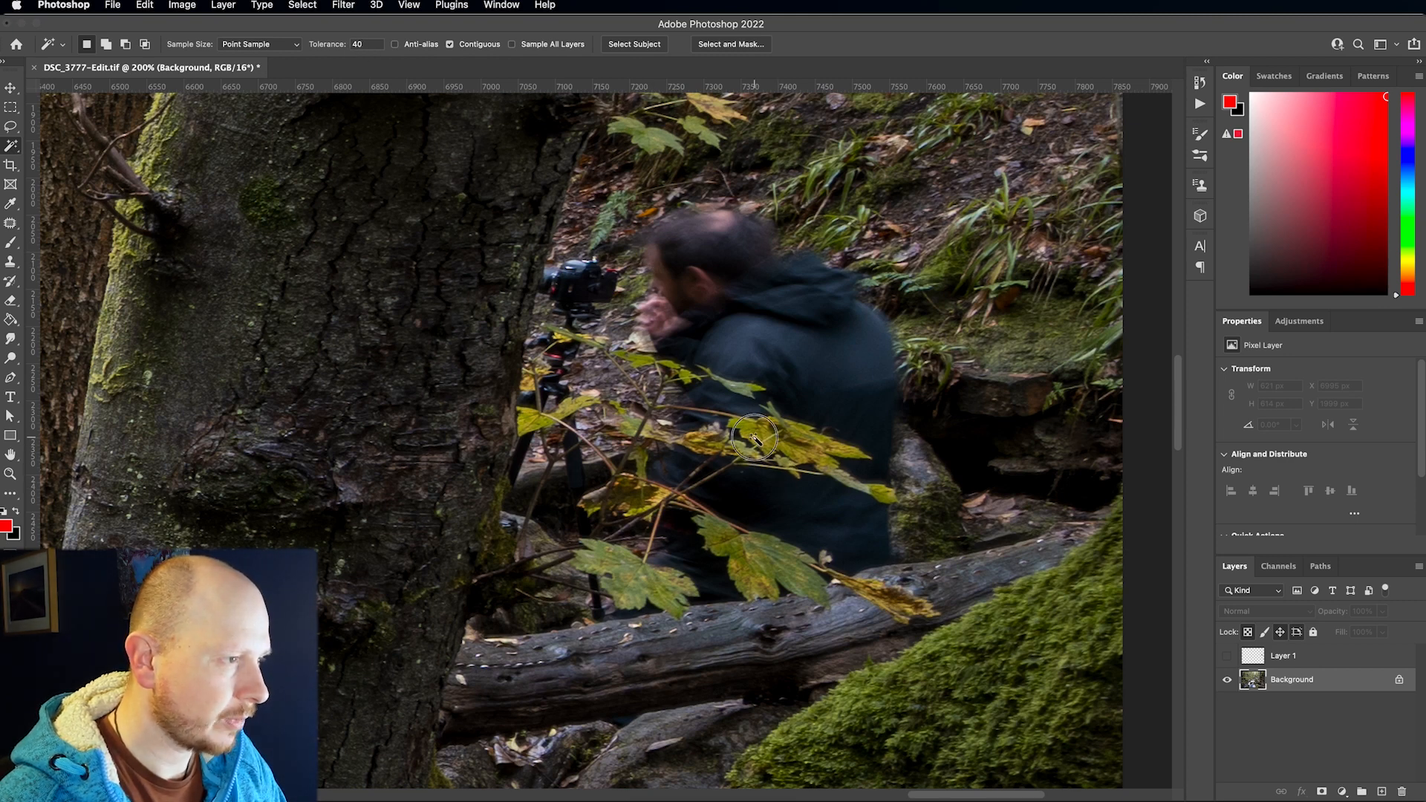
{"action": "left_click", "coordinate": [792, 465]}
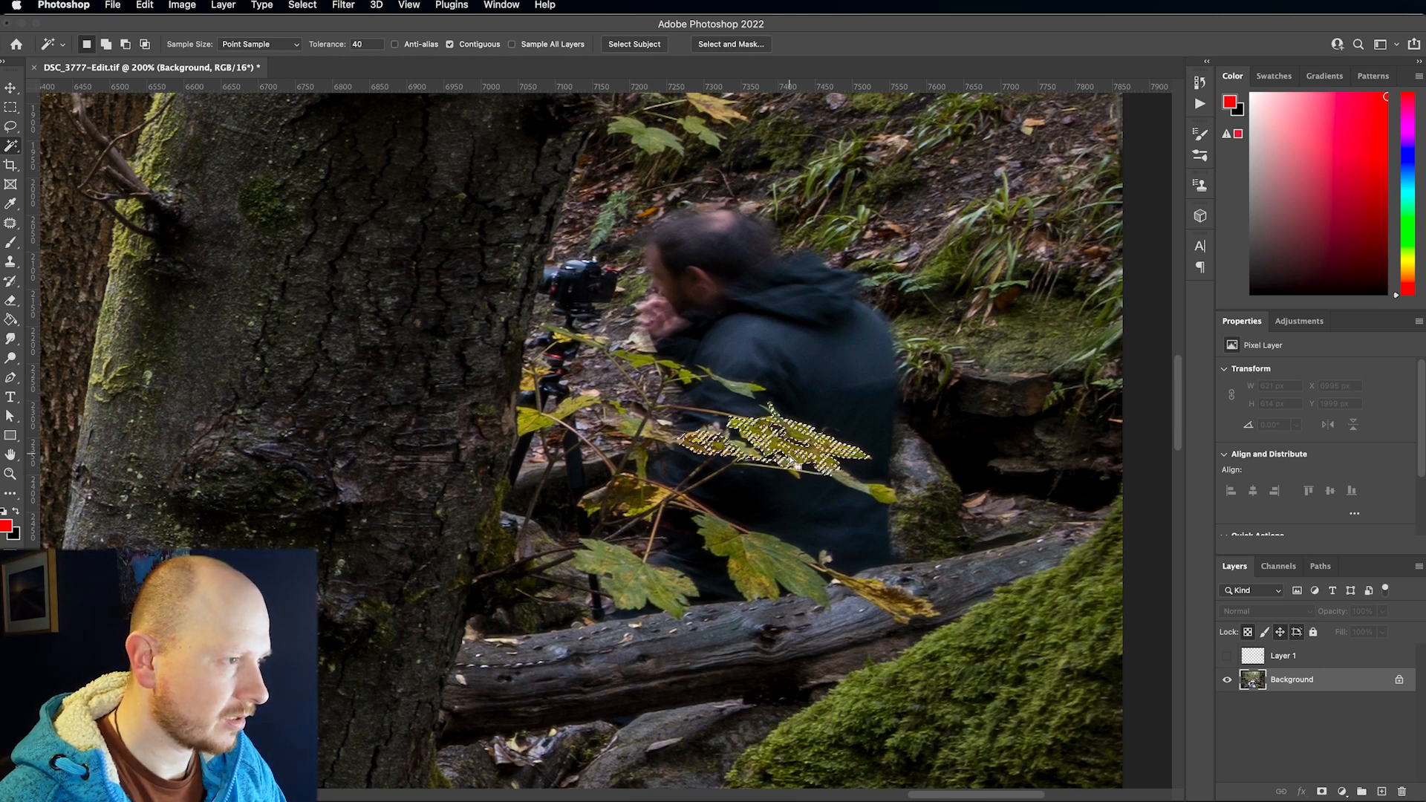
{"action": "left_click", "coordinate": [630, 423], "text": "shift"}
{"action": "left_click", "coordinate": [572, 413], "text": "shift"}
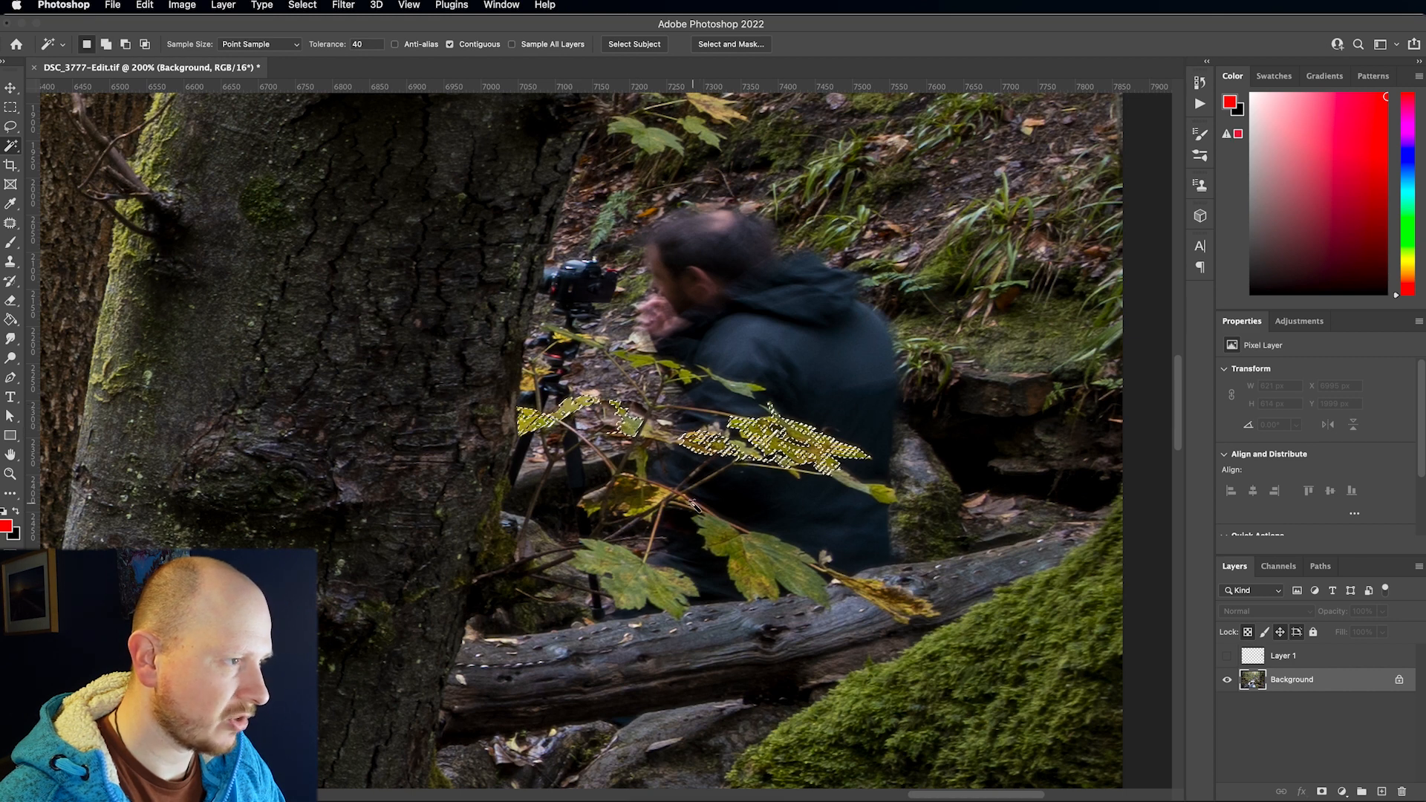
{"action": "left_click", "coordinate": [725, 546], "text": "shift"}
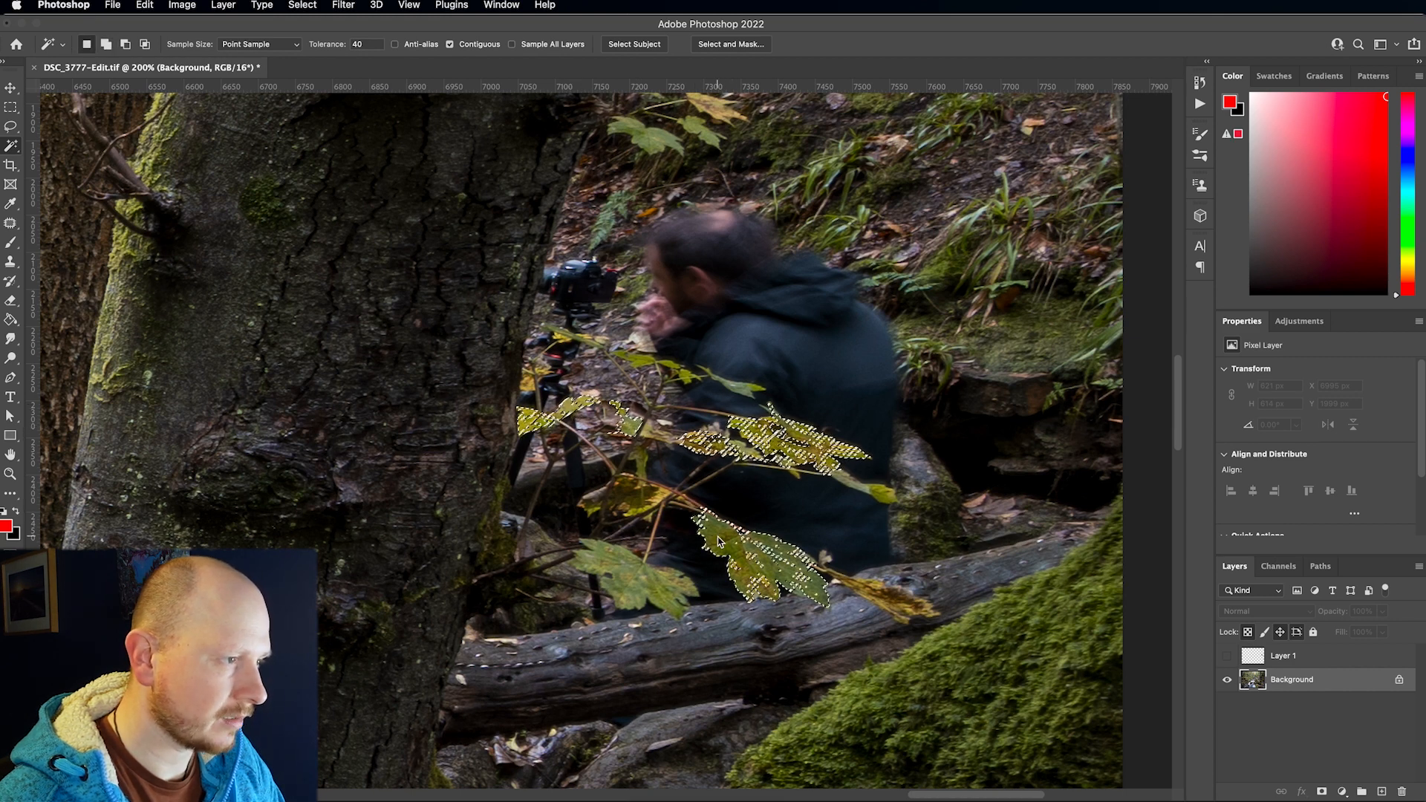
{"action": "left_click", "coordinate": [634, 578], "text": "shift"}
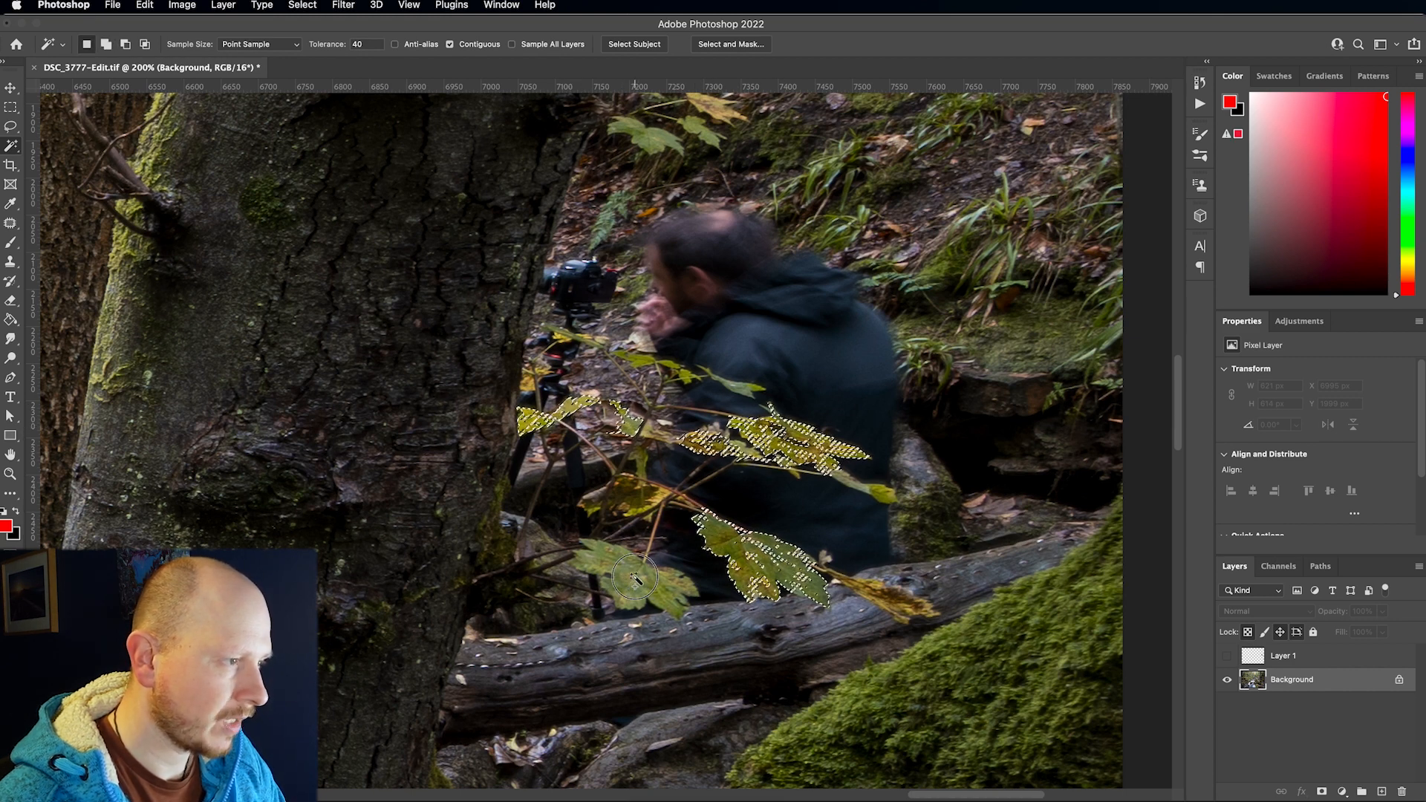
{"action": "left_click", "coordinate": [644, 508], "text": "shift"}
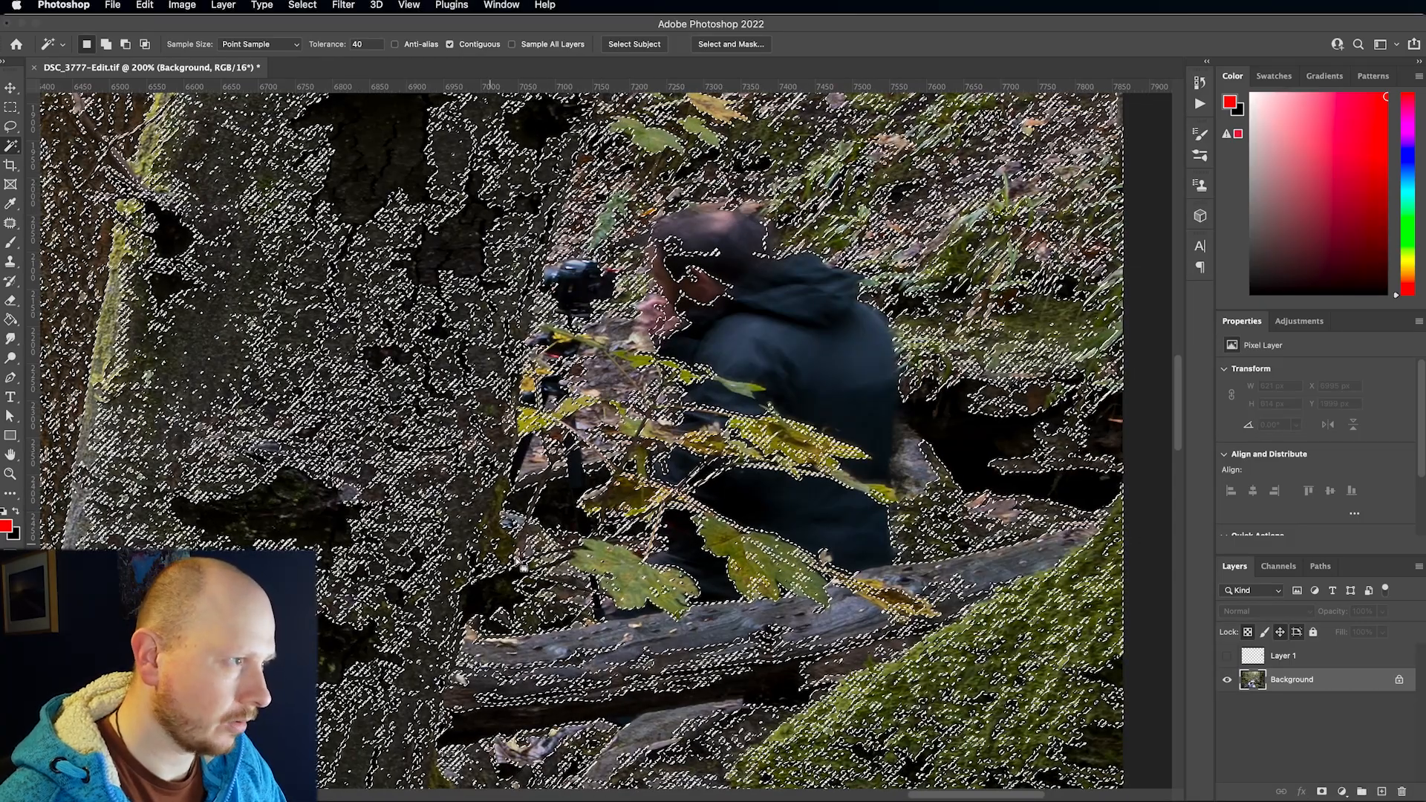
{"action": "key", "text": "super+z"}
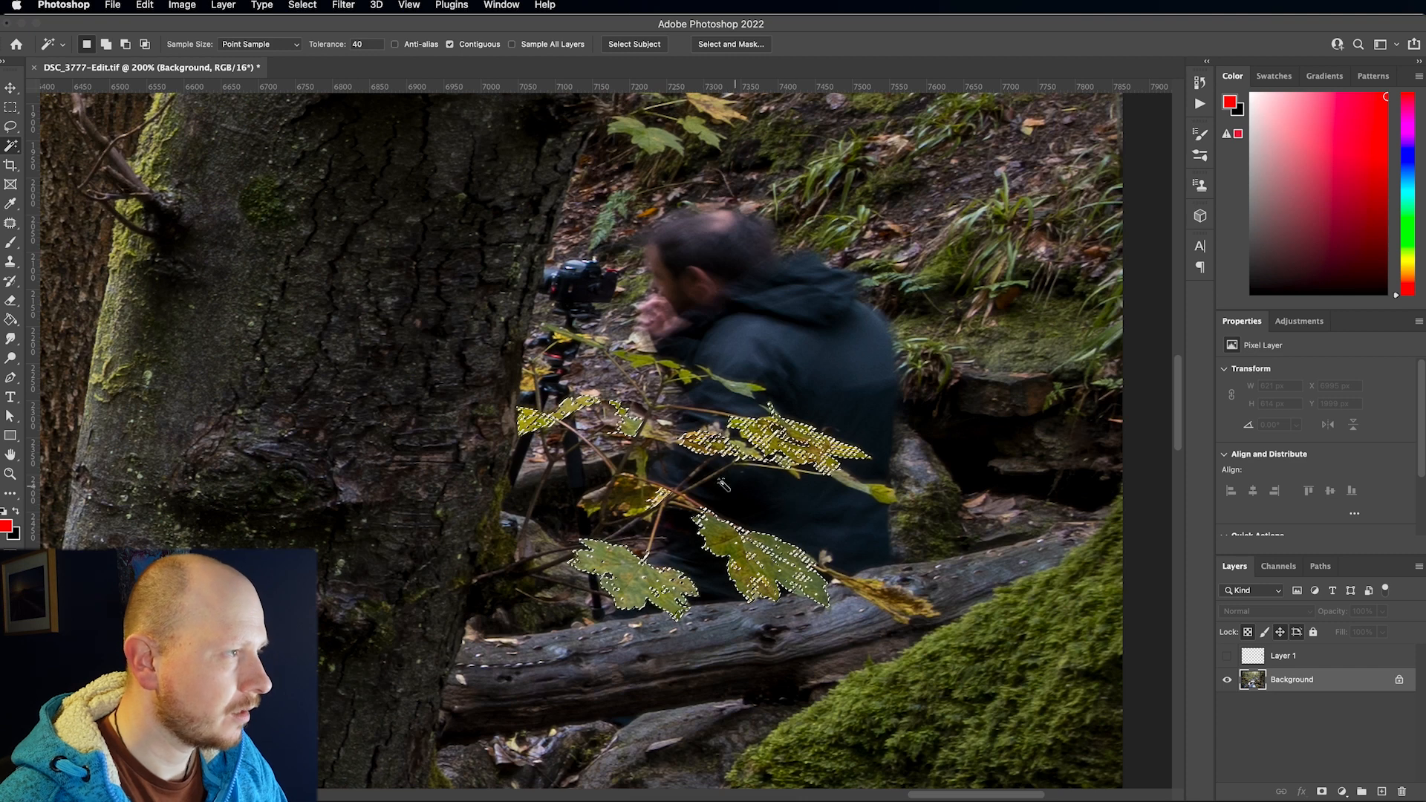
Step: Add the small hanging leaf between the upper branch and the yellow leaf to the selection with the Polygonal Lasso
{"action": "left_click", "coordinate": [12, 131]}
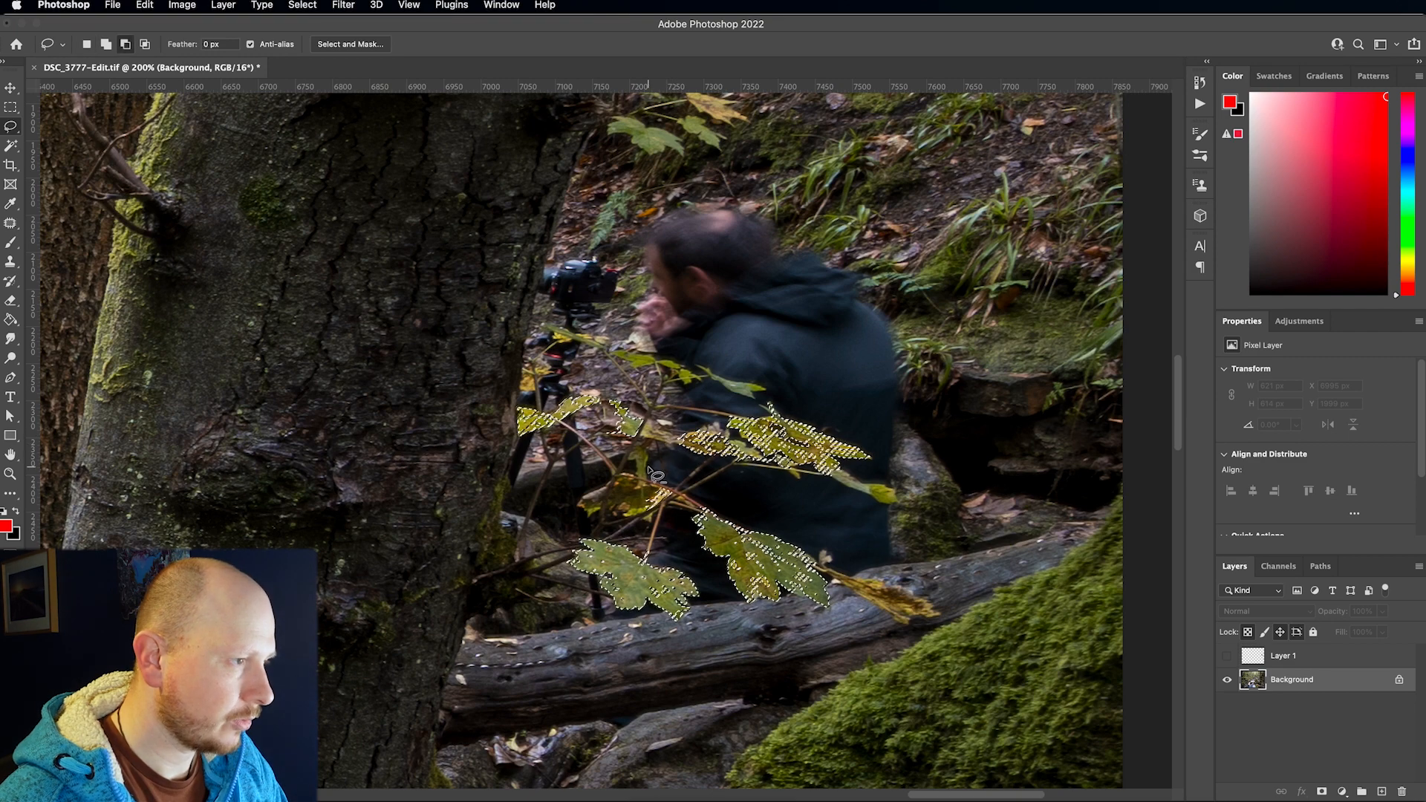
{"action": "scroll", "coordinate": [656, 475], "scroll_direction": "up", "scroll_amount": 5}
{"action": "scroll", "coordinate": [656, 476], "scroll_direction": "up", "scroll_amount": 2}
{"action": "mouse_move", "coordinate": [595, 342]}
{"action": "left_mouse_down"}
{"action": "mouse_move", "coordinate": [805, 375]}
{"action": "mouse_move", "coordinate": [808, 355]}
{"action": "mouse_move", "coordinate": [628, 282]}
{"action": "left_mouse_up"}
{"action": "right_click", "coordinate": [11, 127]}
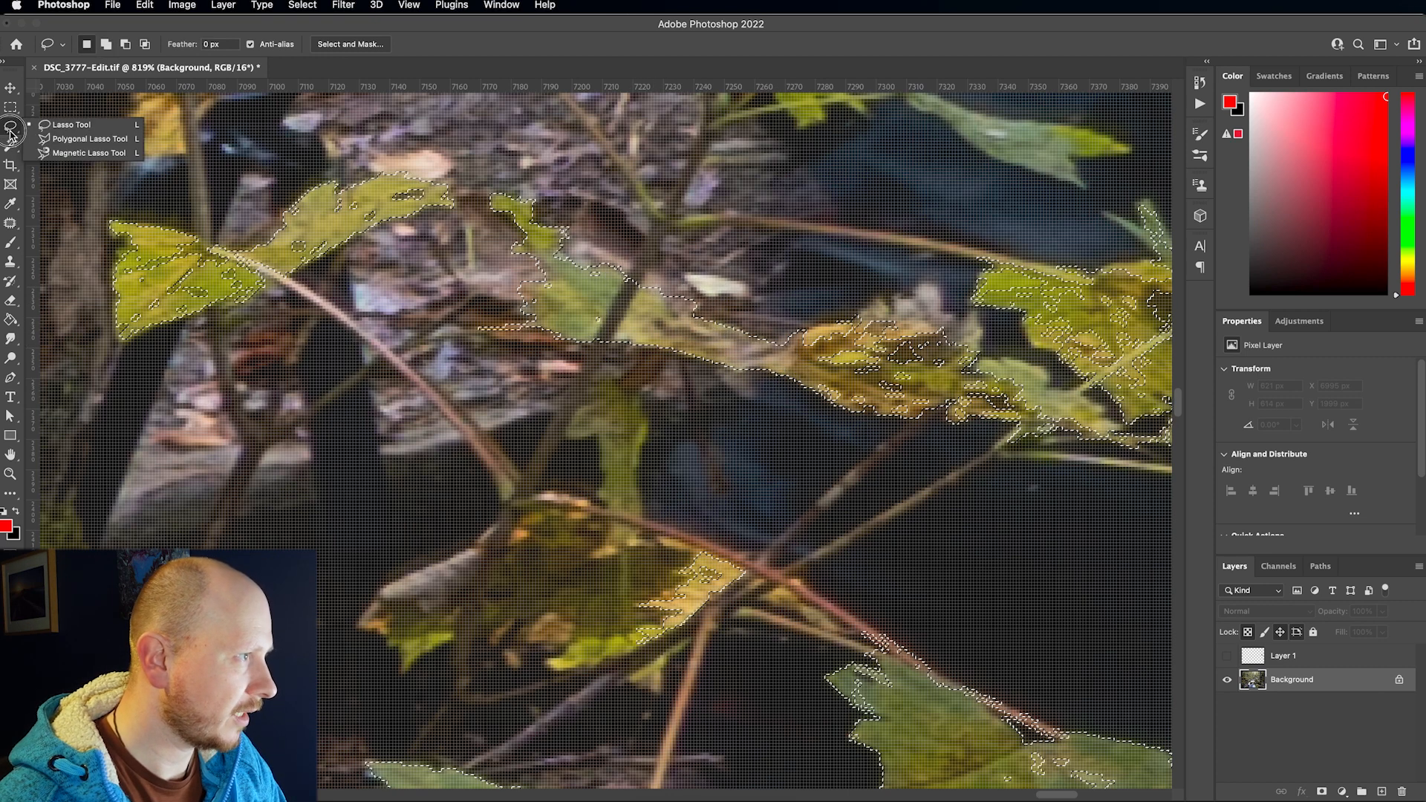
{"action": "left_click", "coordinate": [47, 139]}
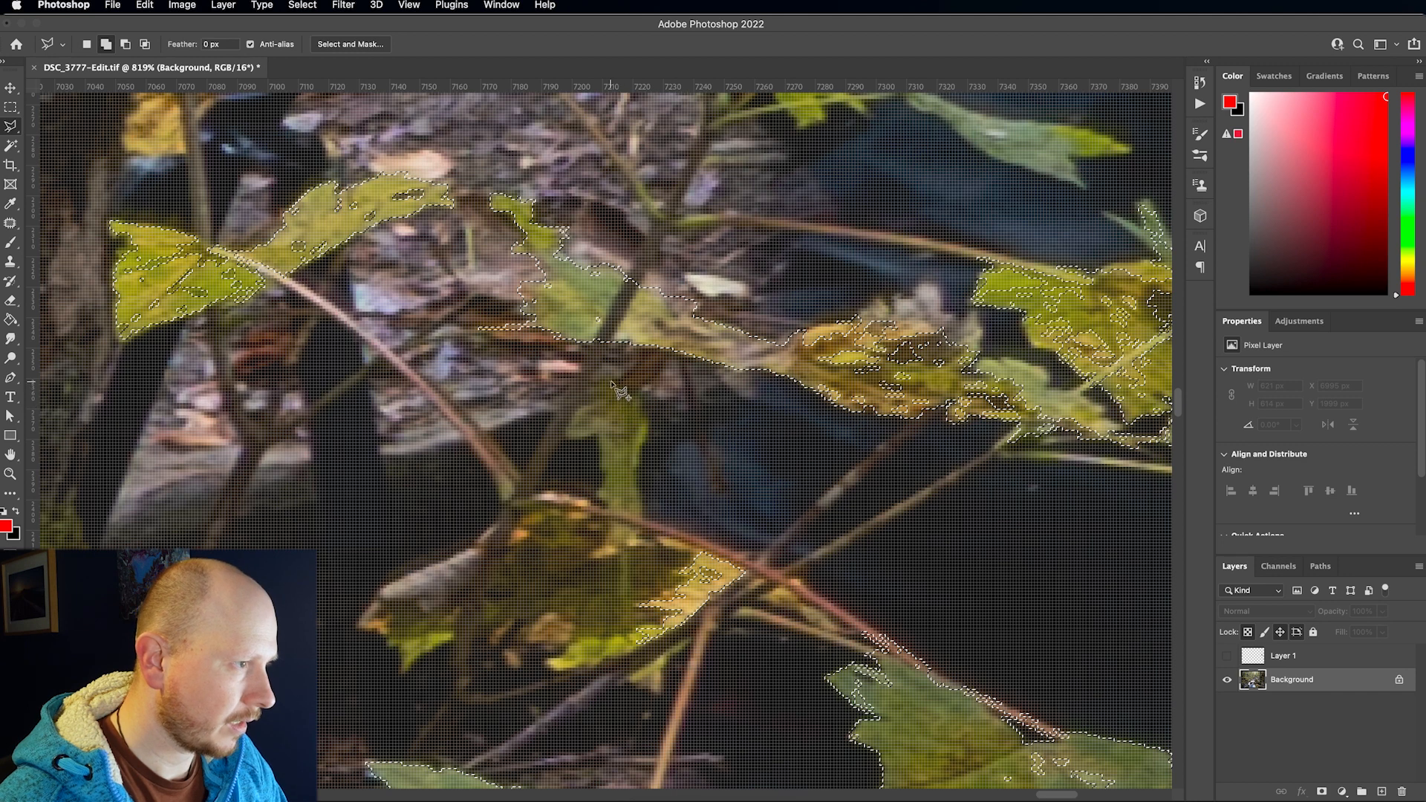
{"action": "left_click", "coordinate": [611, 381]}
{"action": "left_click", "coordinate": [575, 385]}
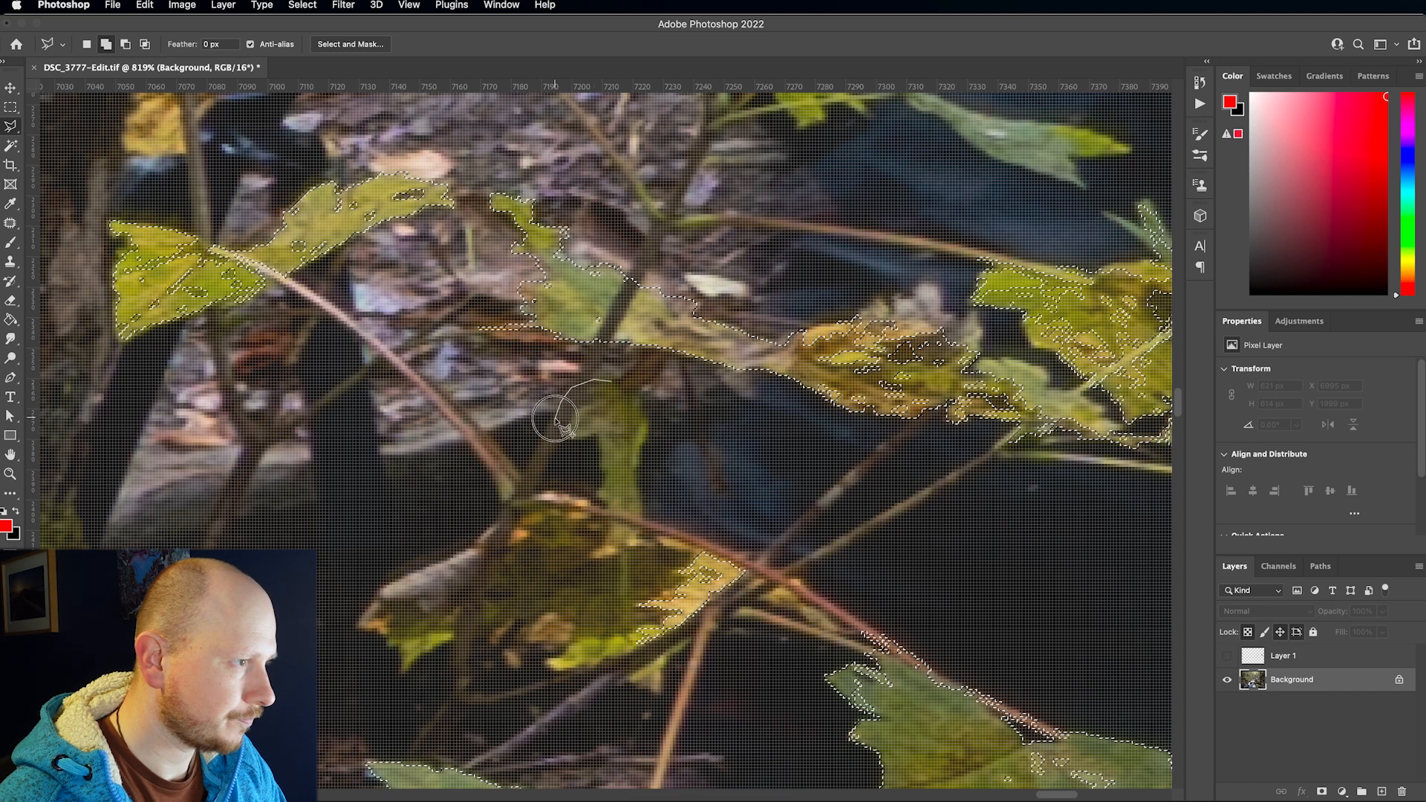
{"action": "left_click", "coordinate": [556, 418]}
{"action": "left_click", "coordinate": [566, 432]}
{"action": "left_click", "coordinate": [596, 436]}
{"action": "left_click", "coordinate": [602, 465]}
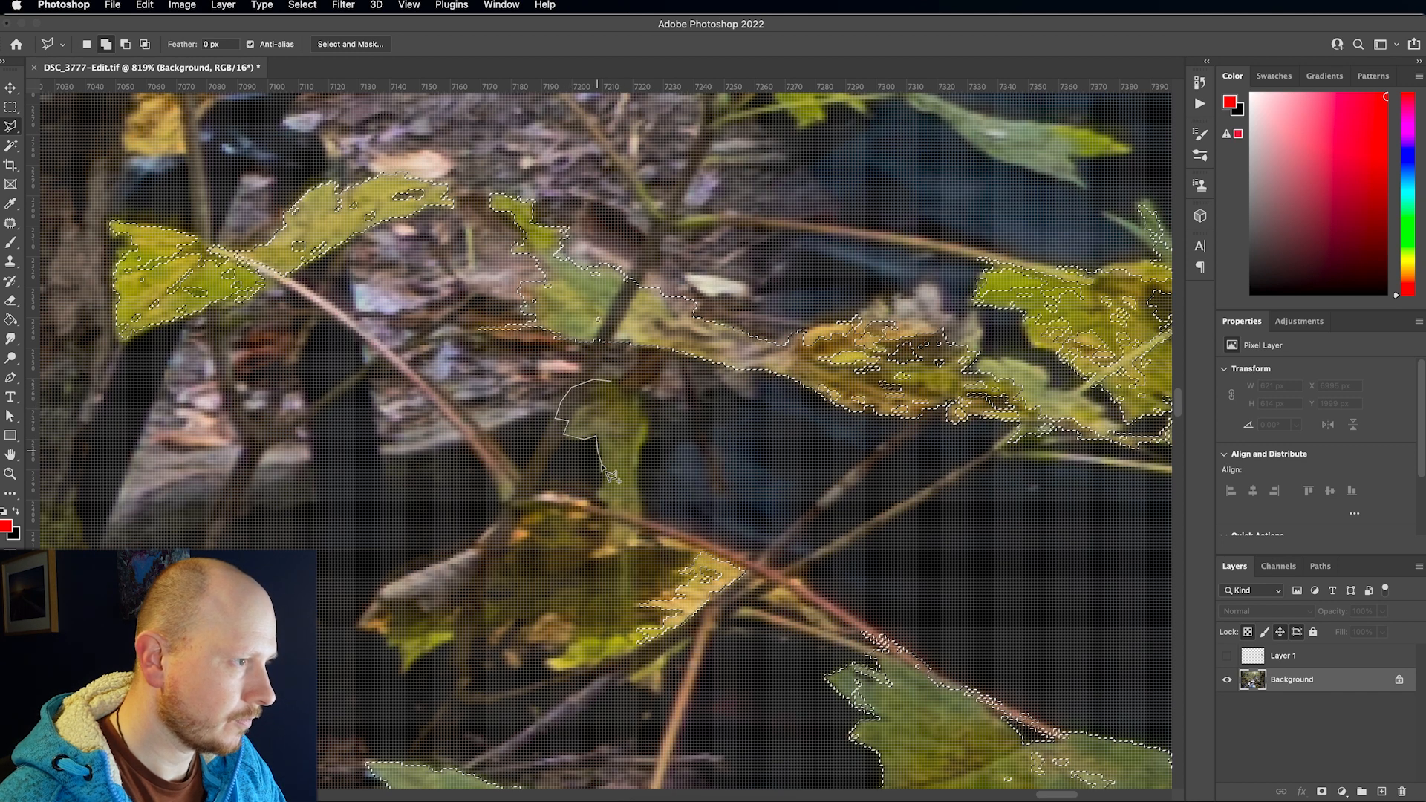
{"action": "left_click", "coordinate": [604, 481]}
{"action": "left_click", "coordinate": [607, 518]}
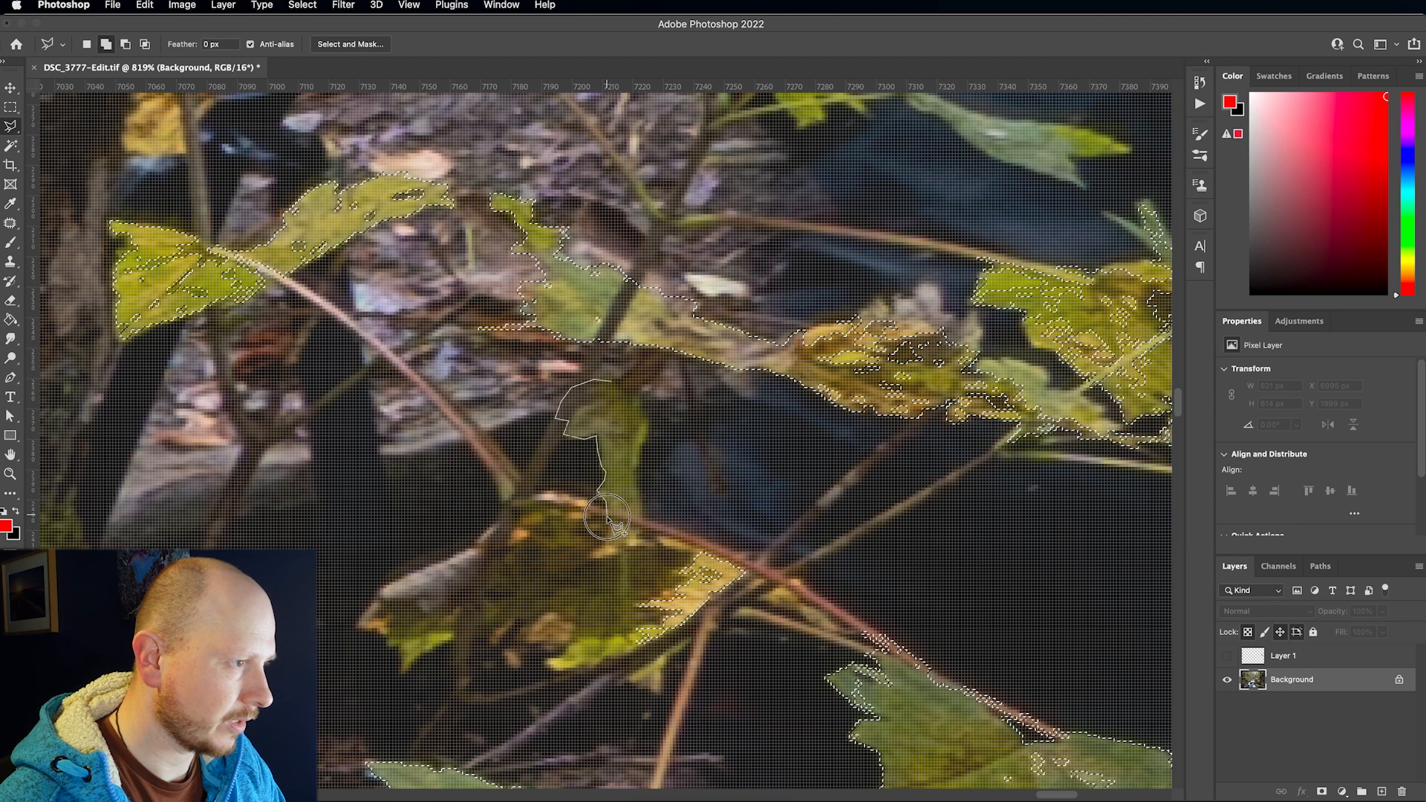
{"action": "left_click", "coordinate": [643, 527]}
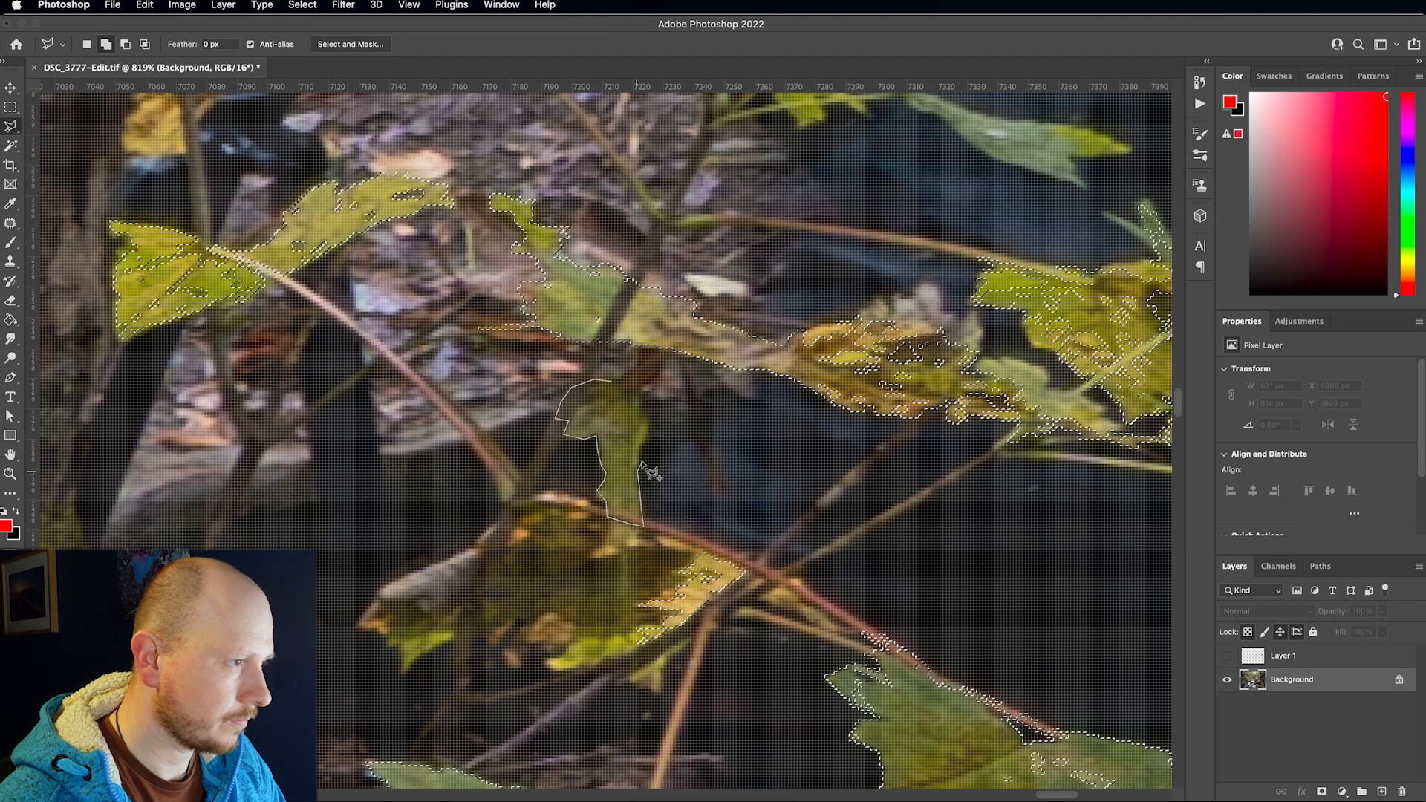
{"action": "left_click", "coordinate": [608, 386]}
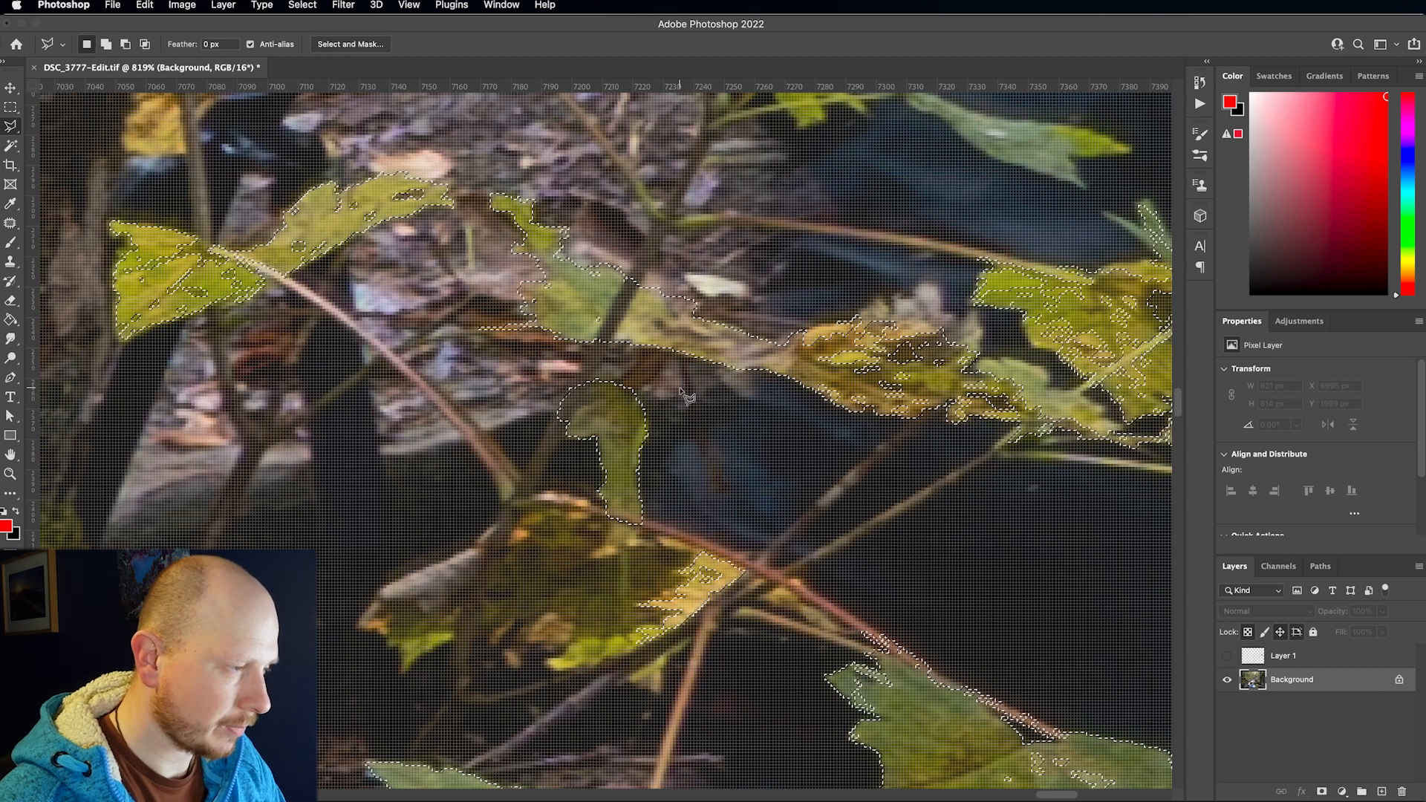
Step: Add the short brown piece linking the small hanging leaf to the leaves above it to the selection
{"action": "left_click", "coordinate": [674, 348], "text": "shift"}
{"action": "left_click", "coordinate": [637, 394]}
{"action": "left_click", "coordinate": [609, 405]}
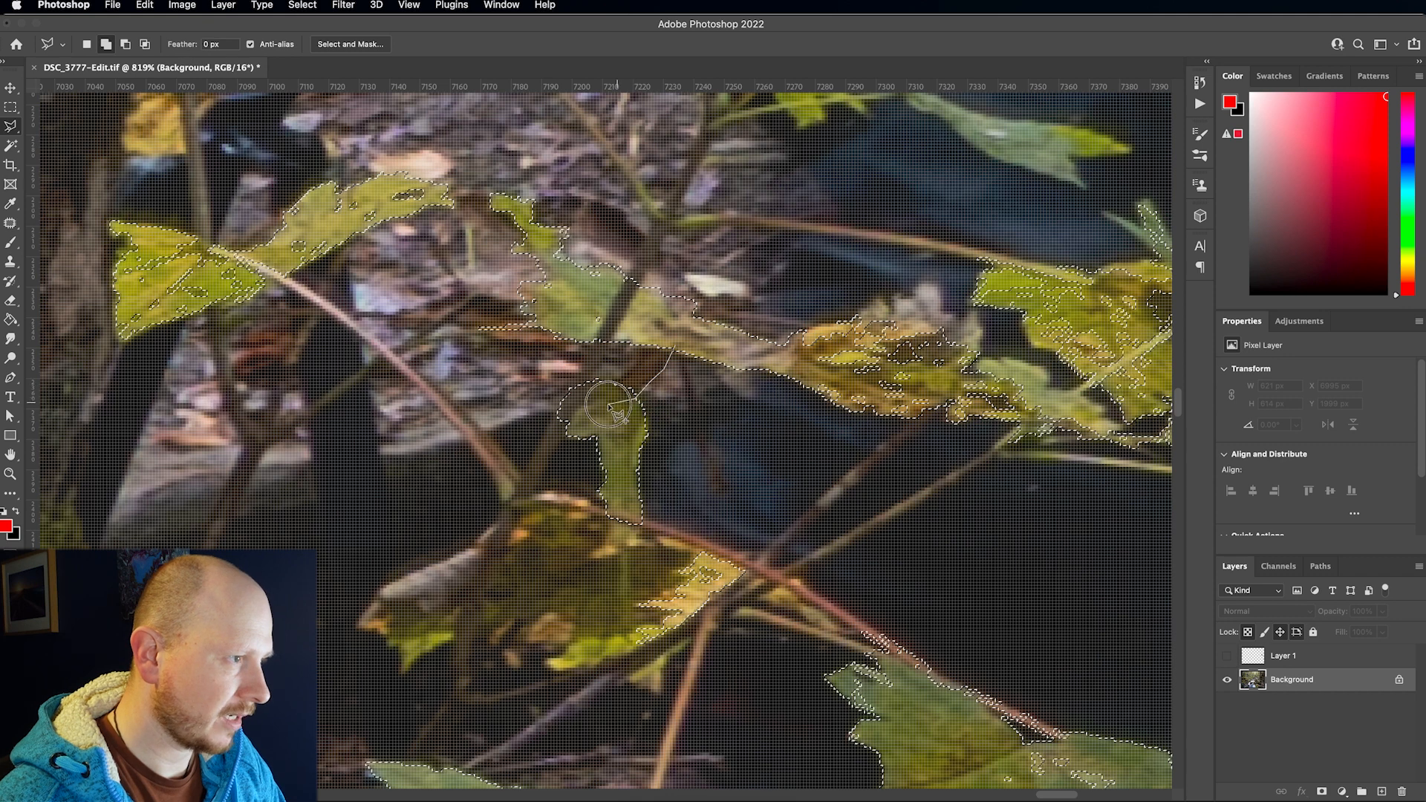
{"action": "left_click", "coordinate": [598, 390]}
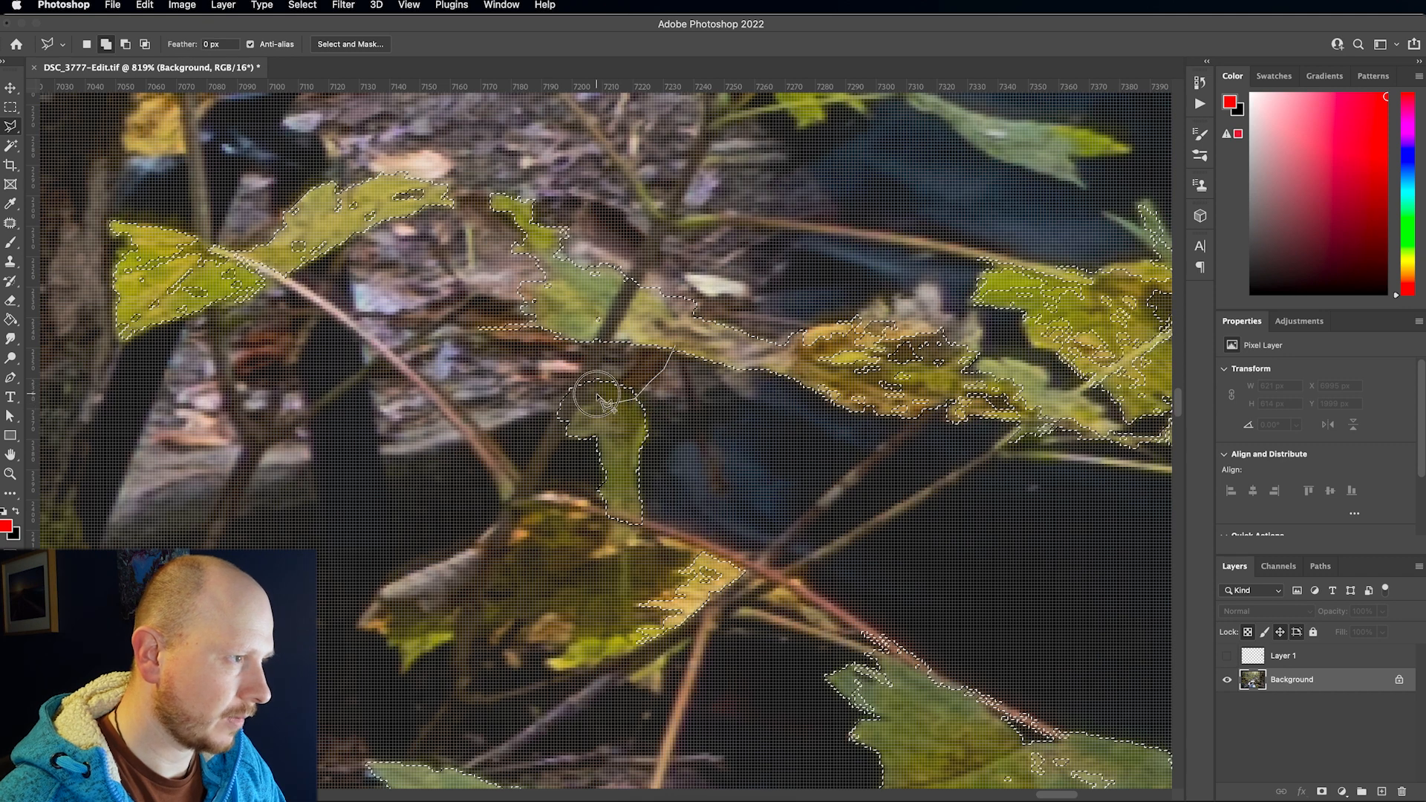
{"action": "left_click", "coordinate": [672, 344]}
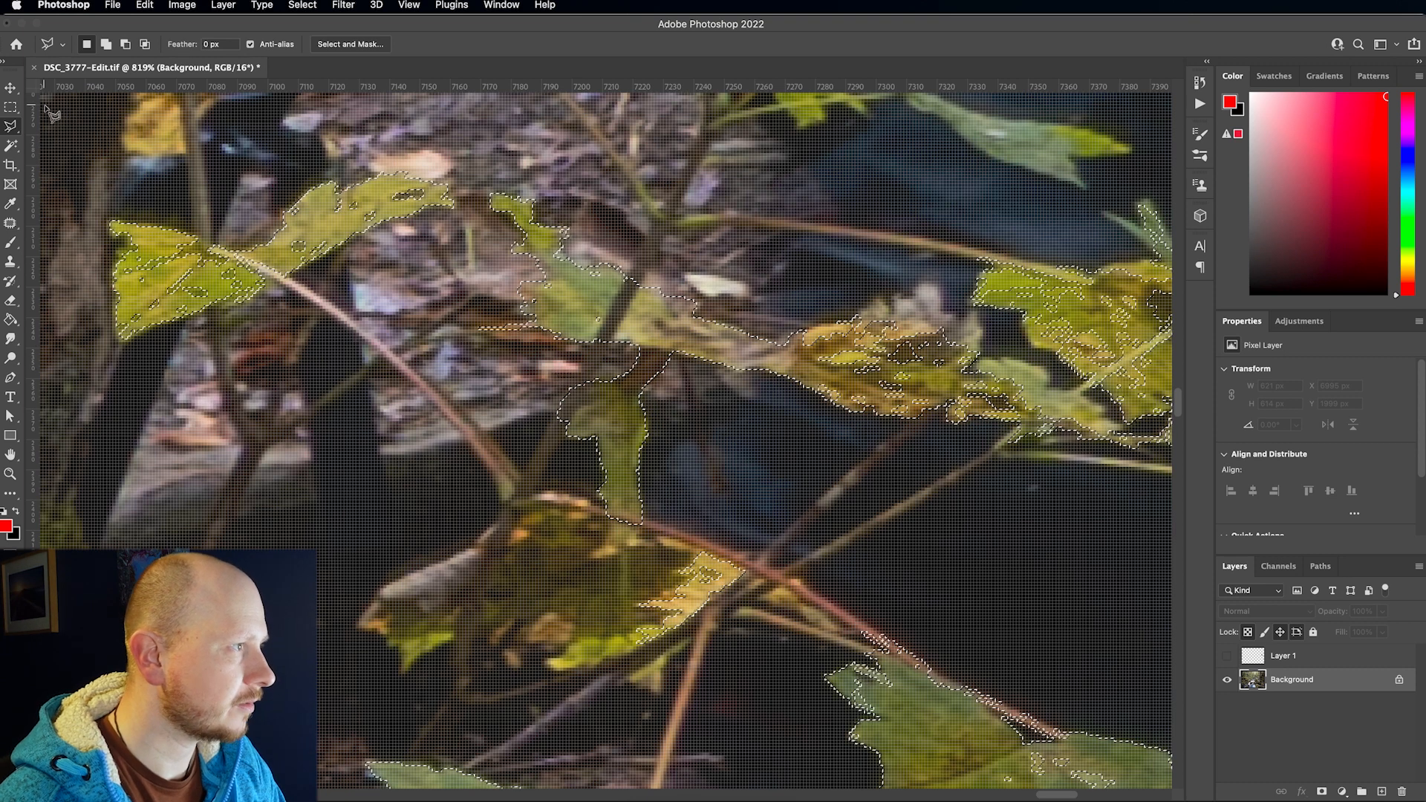
Step: Add the thin stem rising from the lower green leaf to the yellow leaf to the selection with the Magnetic Lasso
{"action": "right_click", "coordinate": [10, 126]}
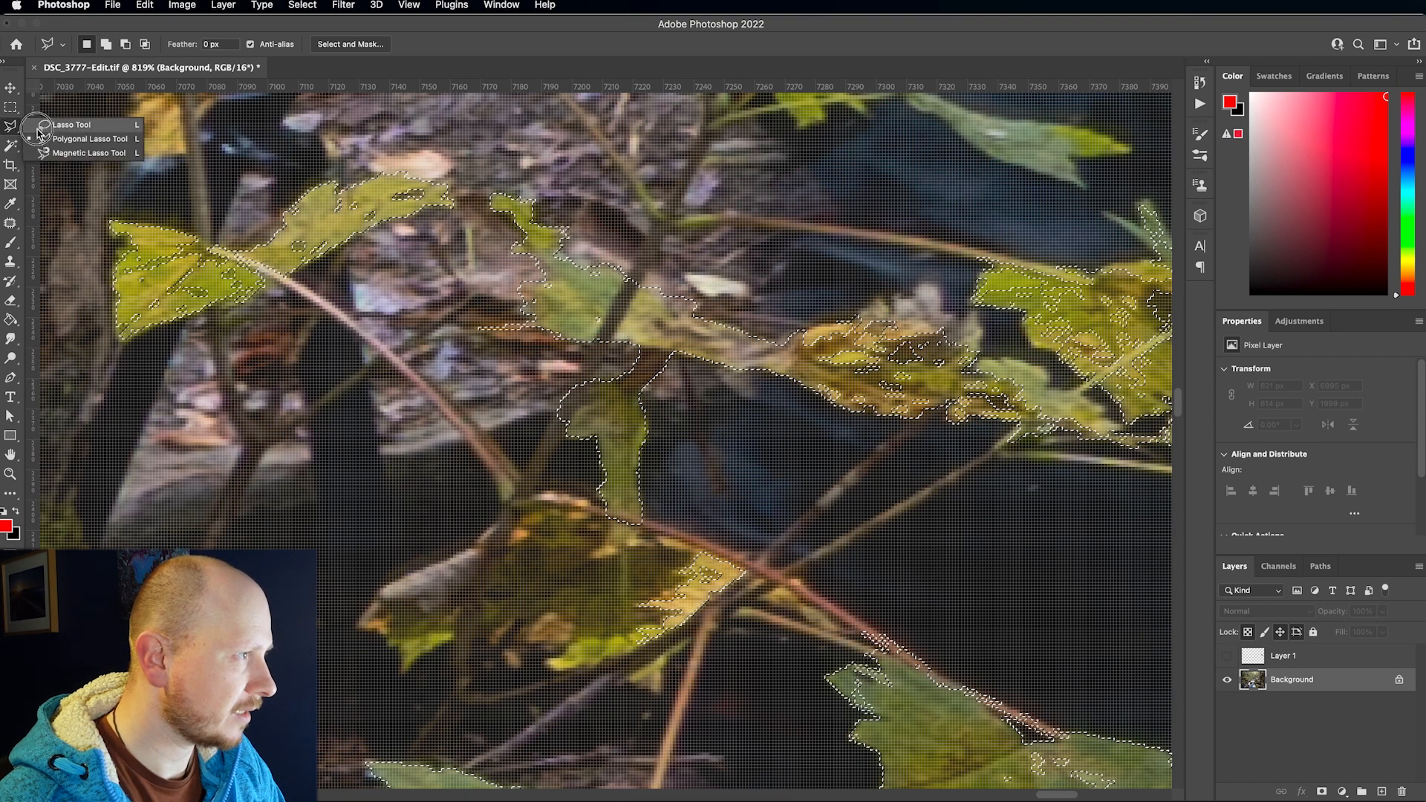
{"action": "left_click", "coordinate": [86, 153]}
{"action": "scroll", "coordinate": [446, 394], "scroll_direction": "down", "scroll_amount": 3}
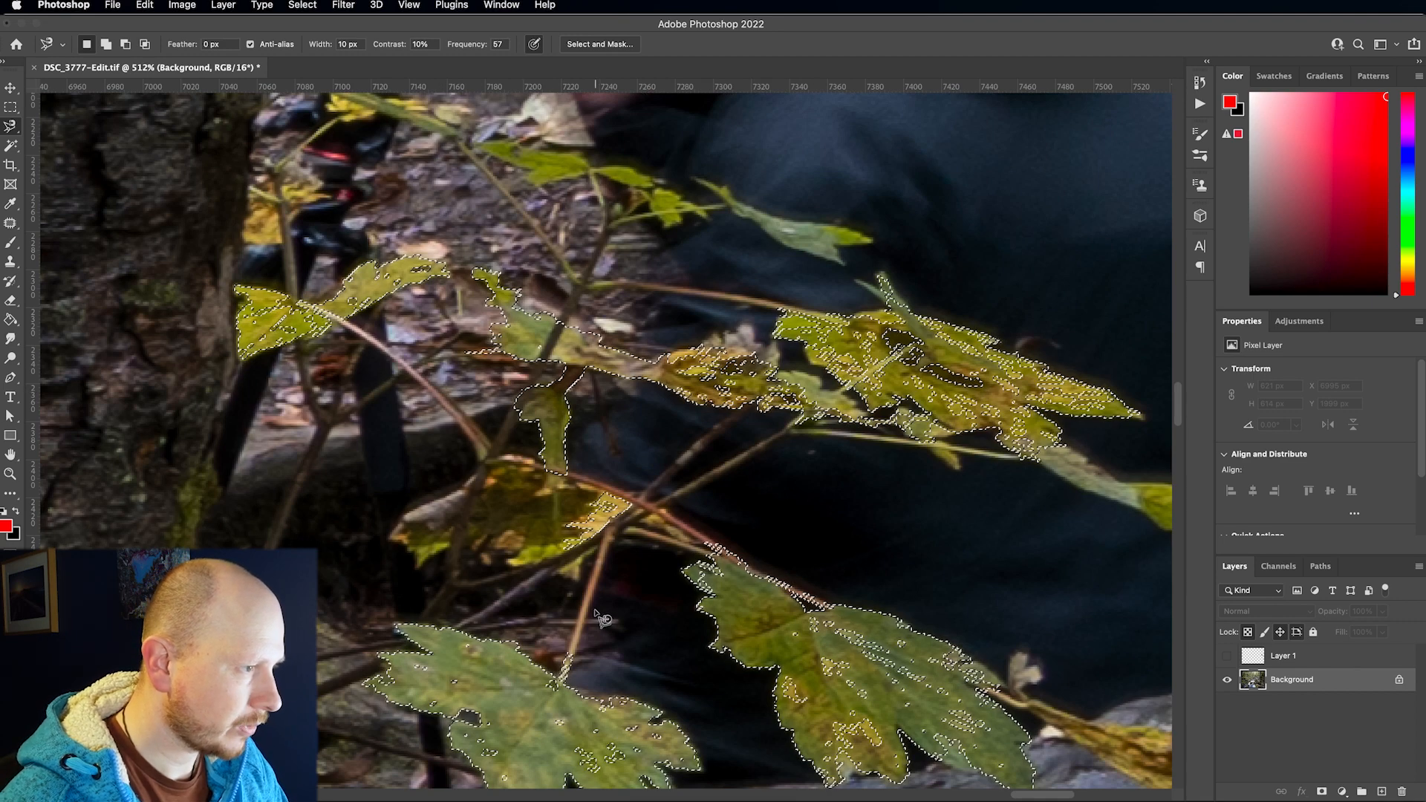
{"action": "scroll", "coordinate": [598, 617], "scroll_direction": "up", "scroll_amount": 3}
{"action": "scroll", "coordinate": [613, 524], "scroll_direction": "up", "scroll_amount": 1}
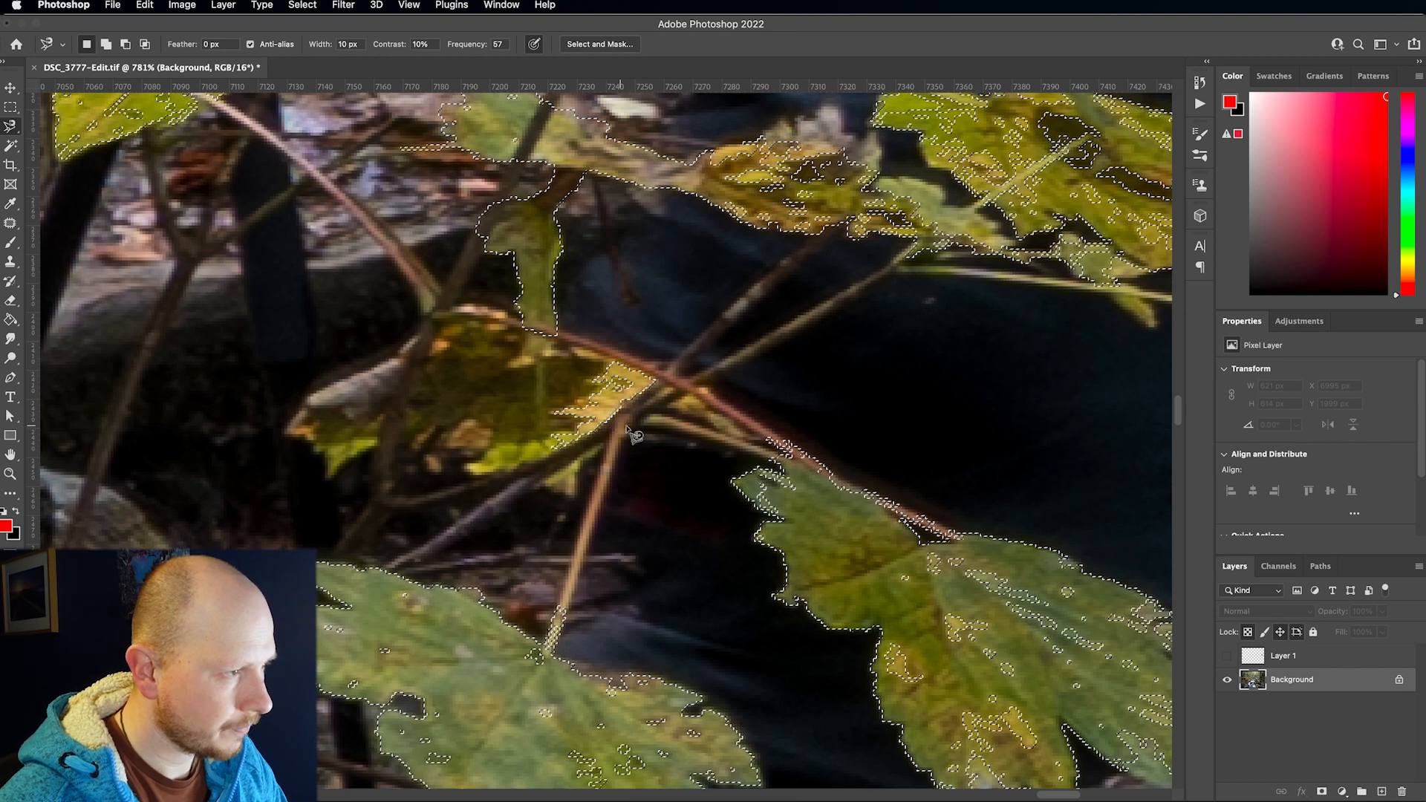
{"action": "left_click", "coordinate": [606, 406], "text": "shift"}
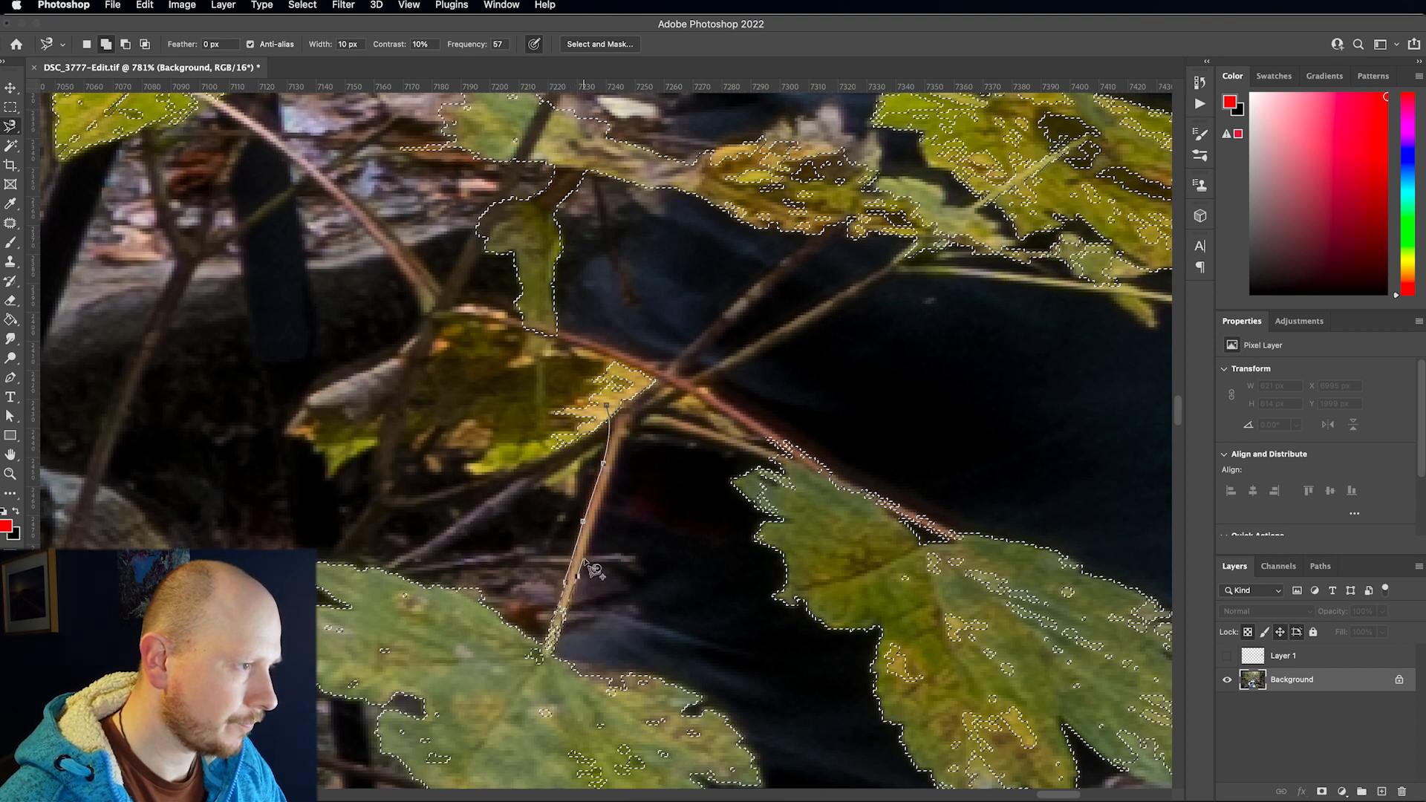
{"action": "left_click", "coordinate": [628, 400]}
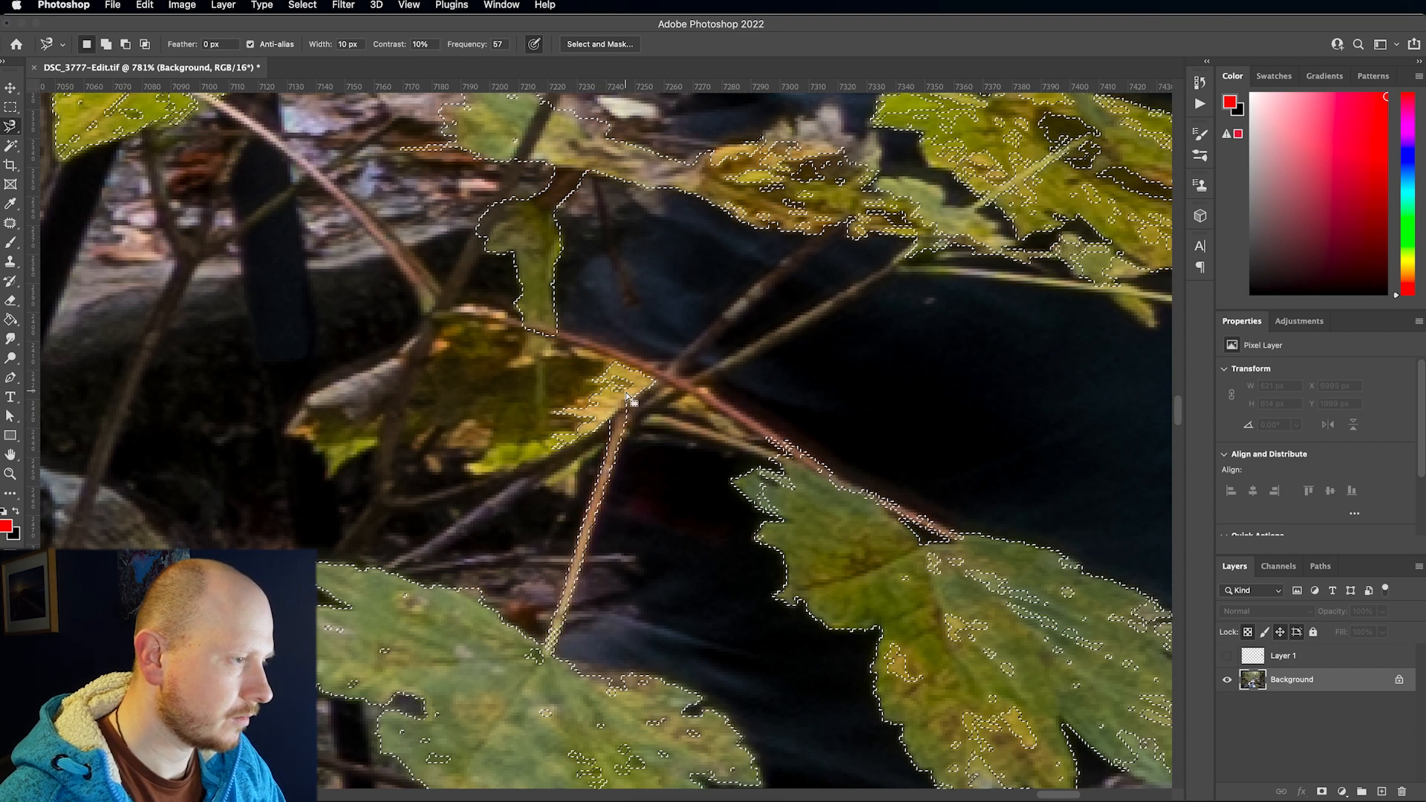
{"action": "scroll", "coordinate": [628, 400], "scroll_direction": "down", "scroll_amount": 5}
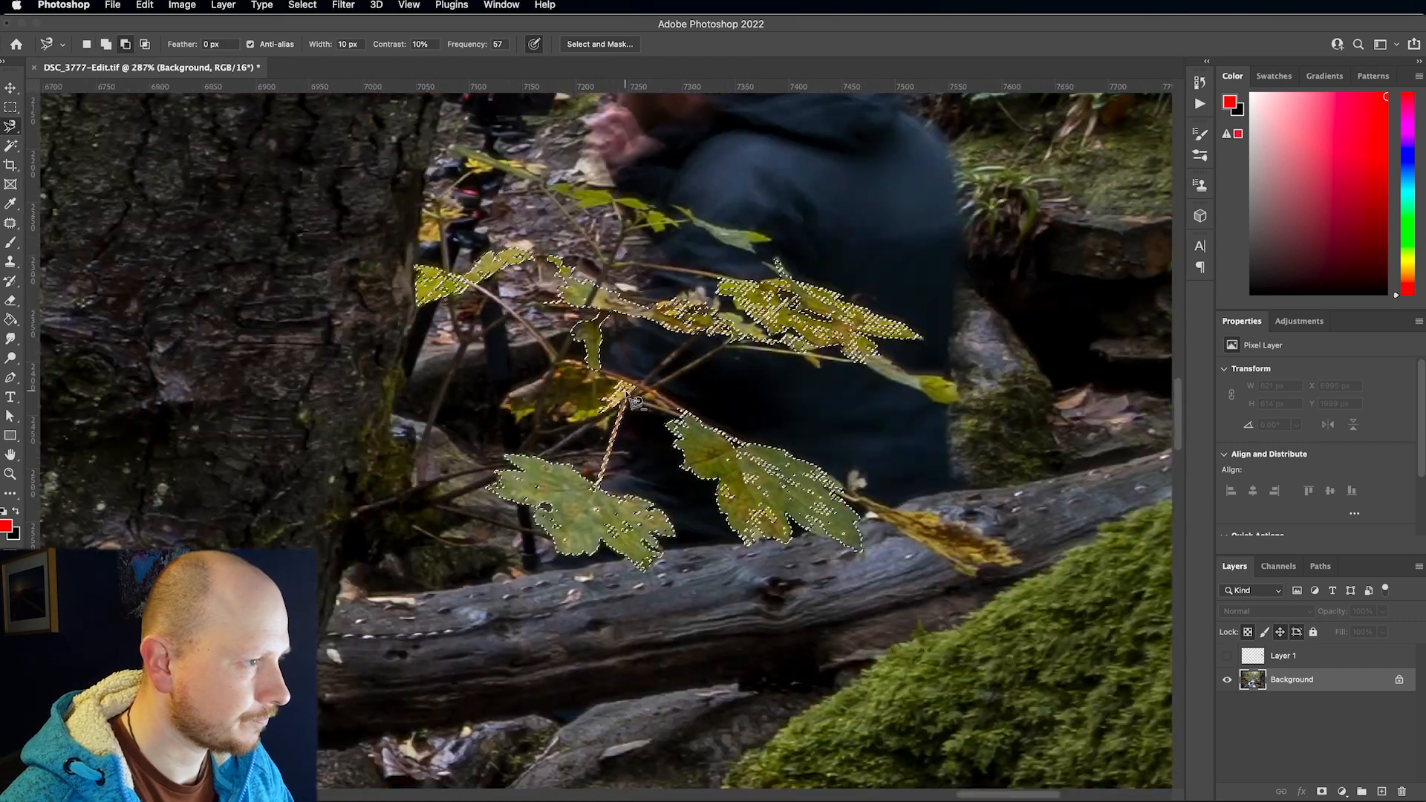
{"action": "scroll", "coordinate": [635, 401], "scroll_direction": "down", "scroll_amount": 3}
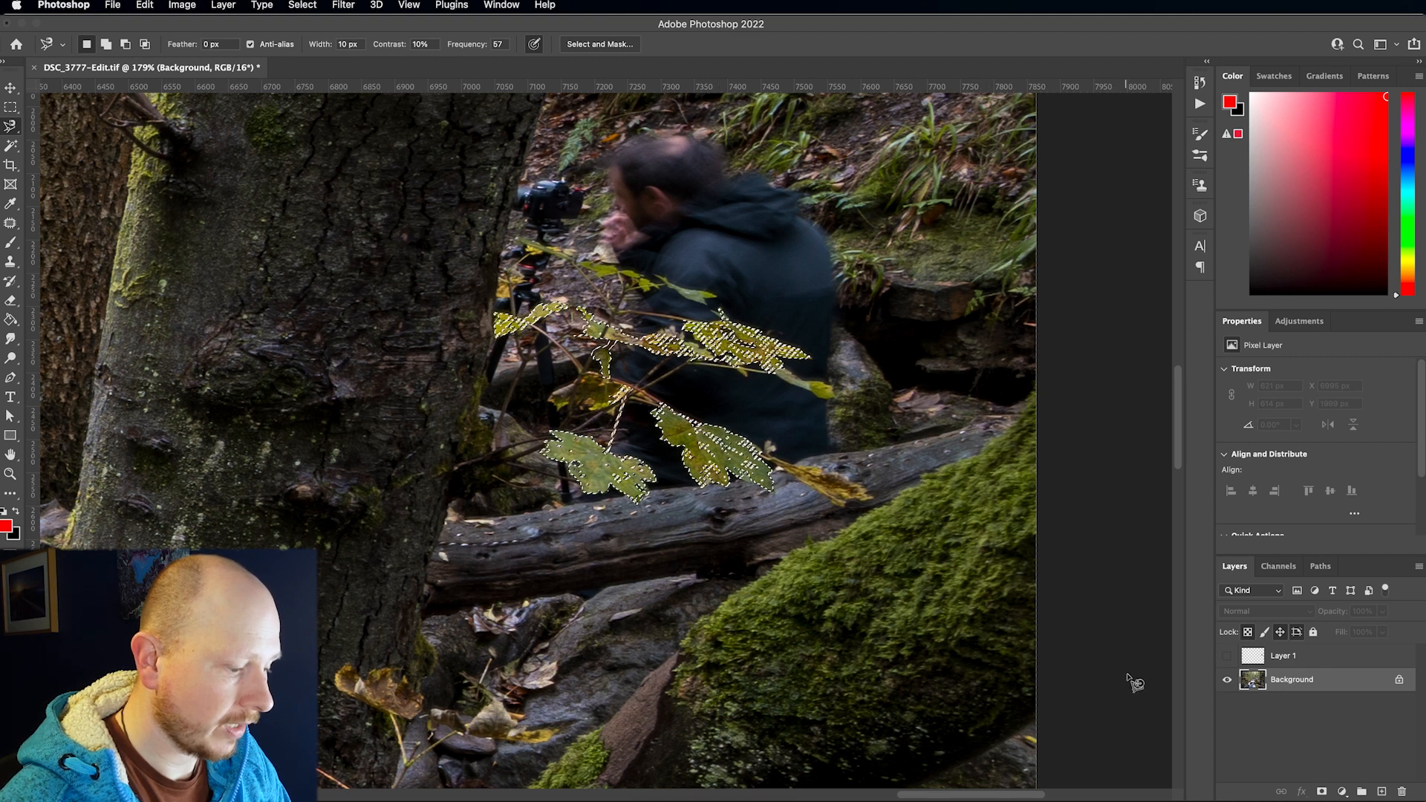
Step: Clear the selection and show Layer 1, temporarily hiding the Background to inspect the trunk and leaf cutout
{"action": "key", "text": "super+d"}
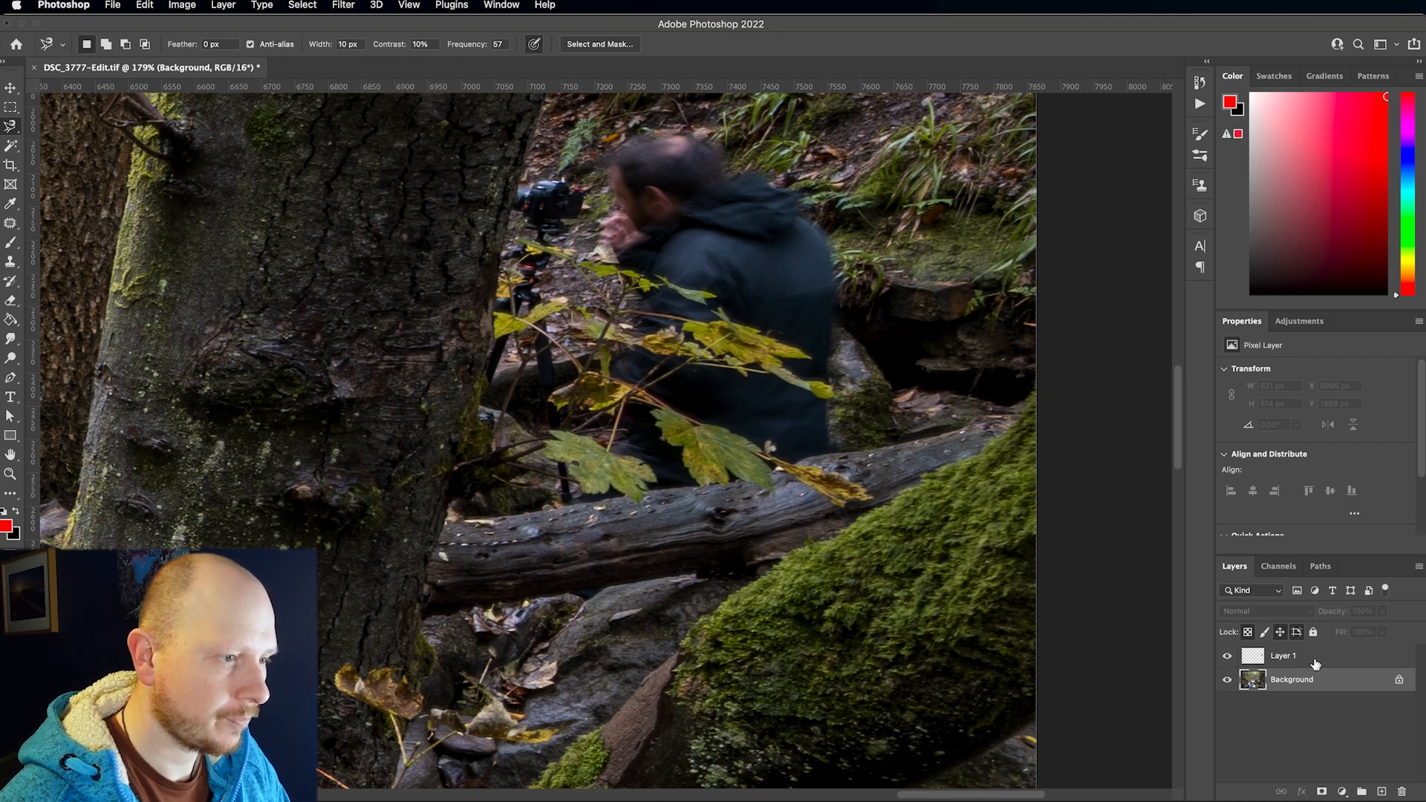
{"action": "left_click", "coordinate": [1316, 663]}
{"action": "left_click", "coordinate": [1230, 679]}
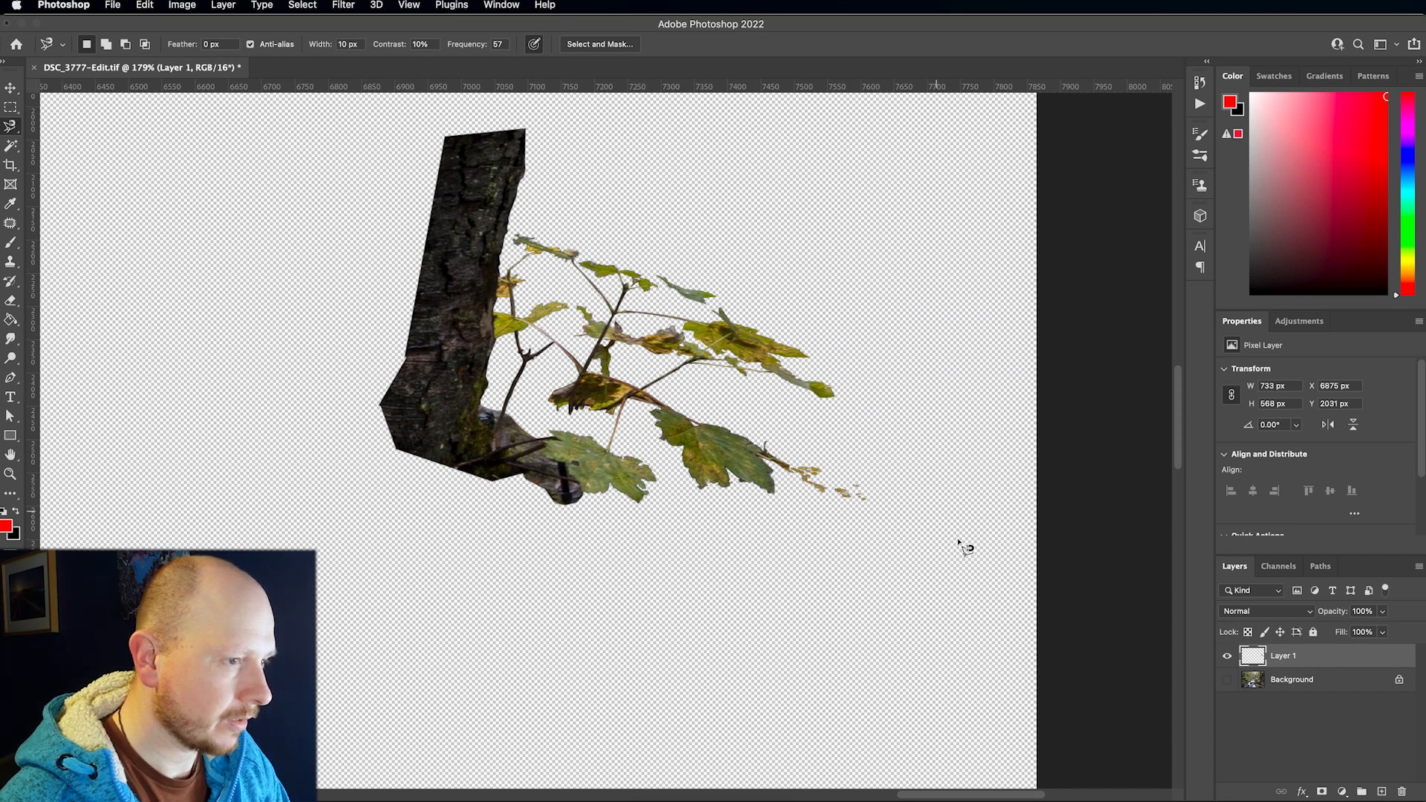
{"action": "scroll", "coordinate": [699, 470], "scroll_direction": "down", "scroll_amount": 5}
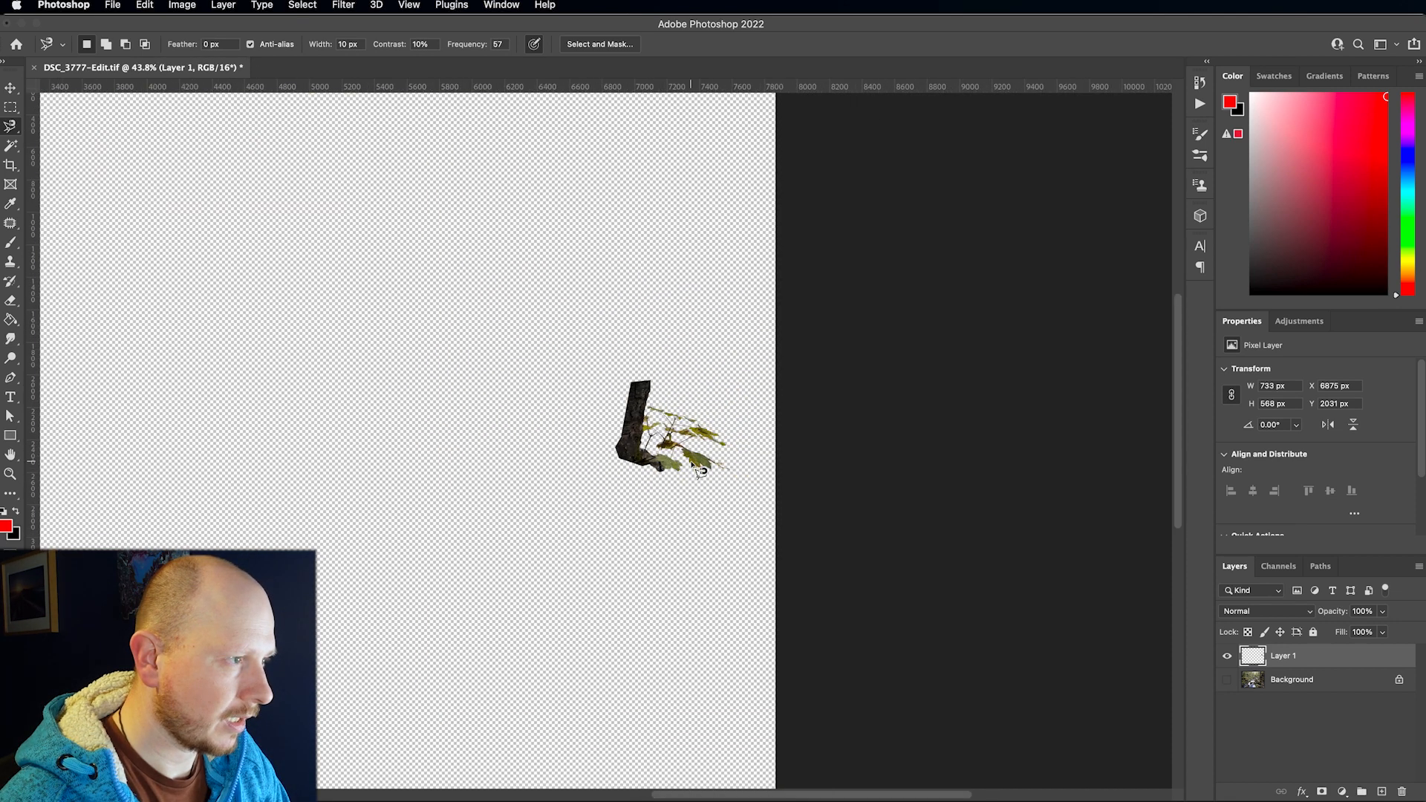
{"action": "left_click", "coordinate": [1227, 679]}
{"action": "scroll", "coordinate": [696, 445], "scroll_direction": "up", "scroll_amount": 5}
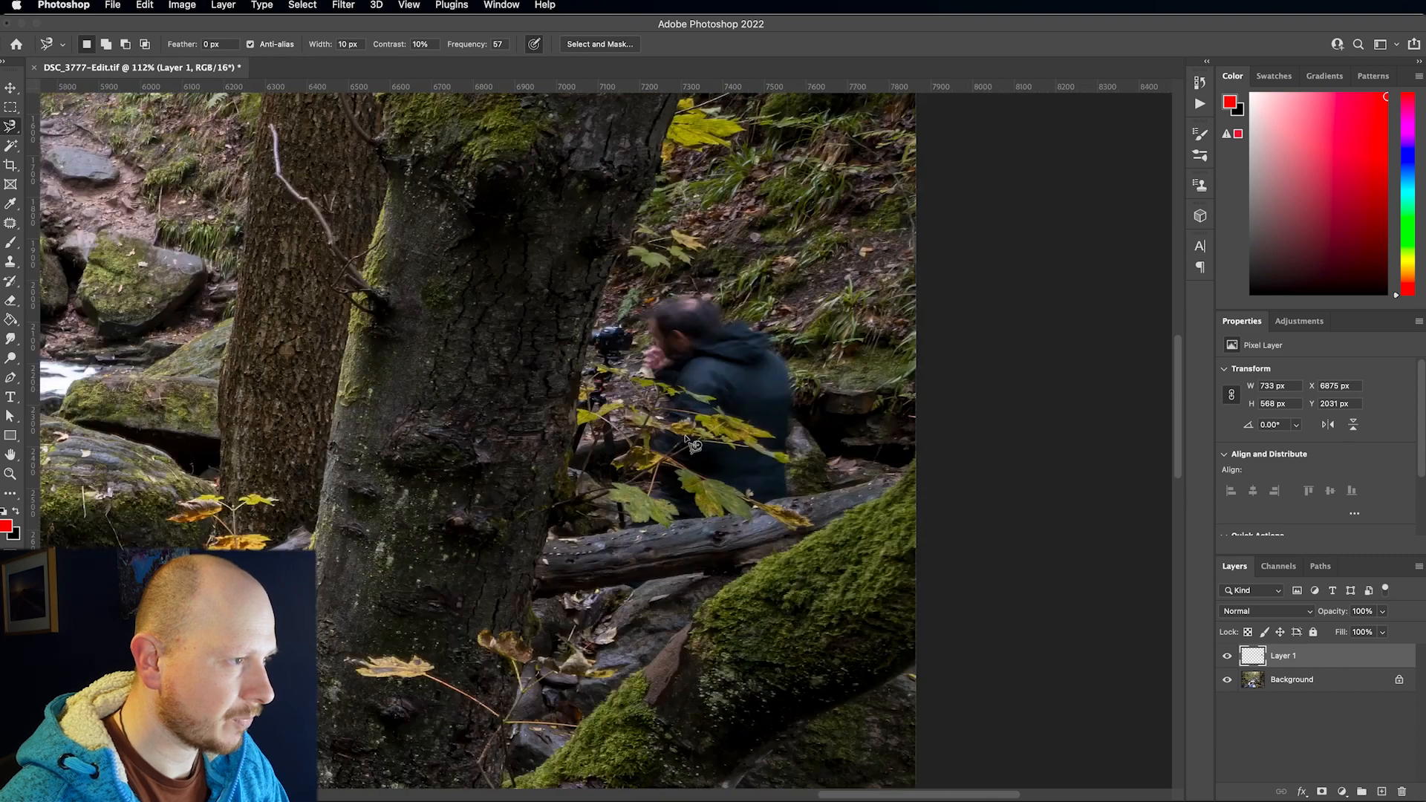
Step: Create a new empty layer between the Background and Layer 1, keeping Normal mode and 100% opacity
{"action": "left_click", "coordinate": [1288, 679]}
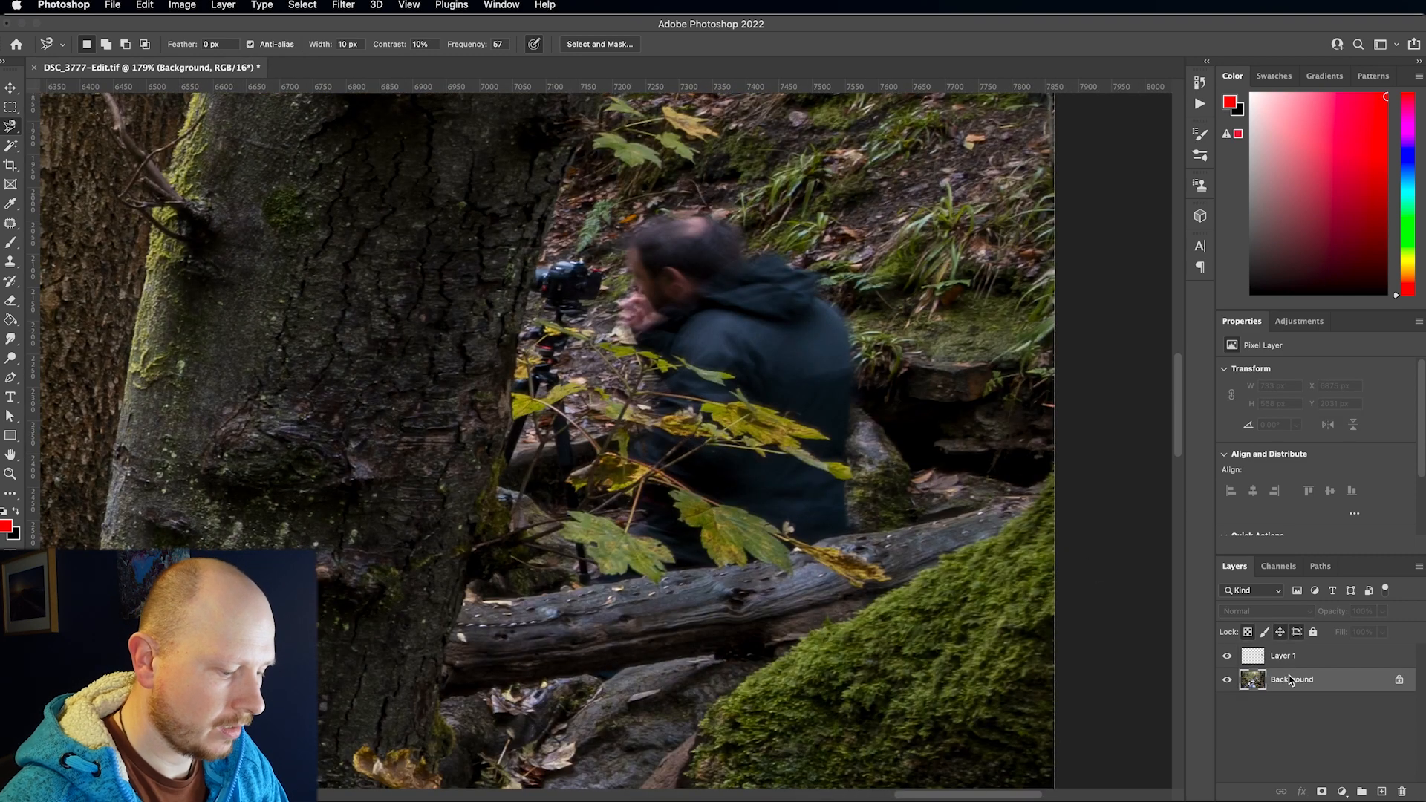
{"action": "key", "text": "super+shift+n"}
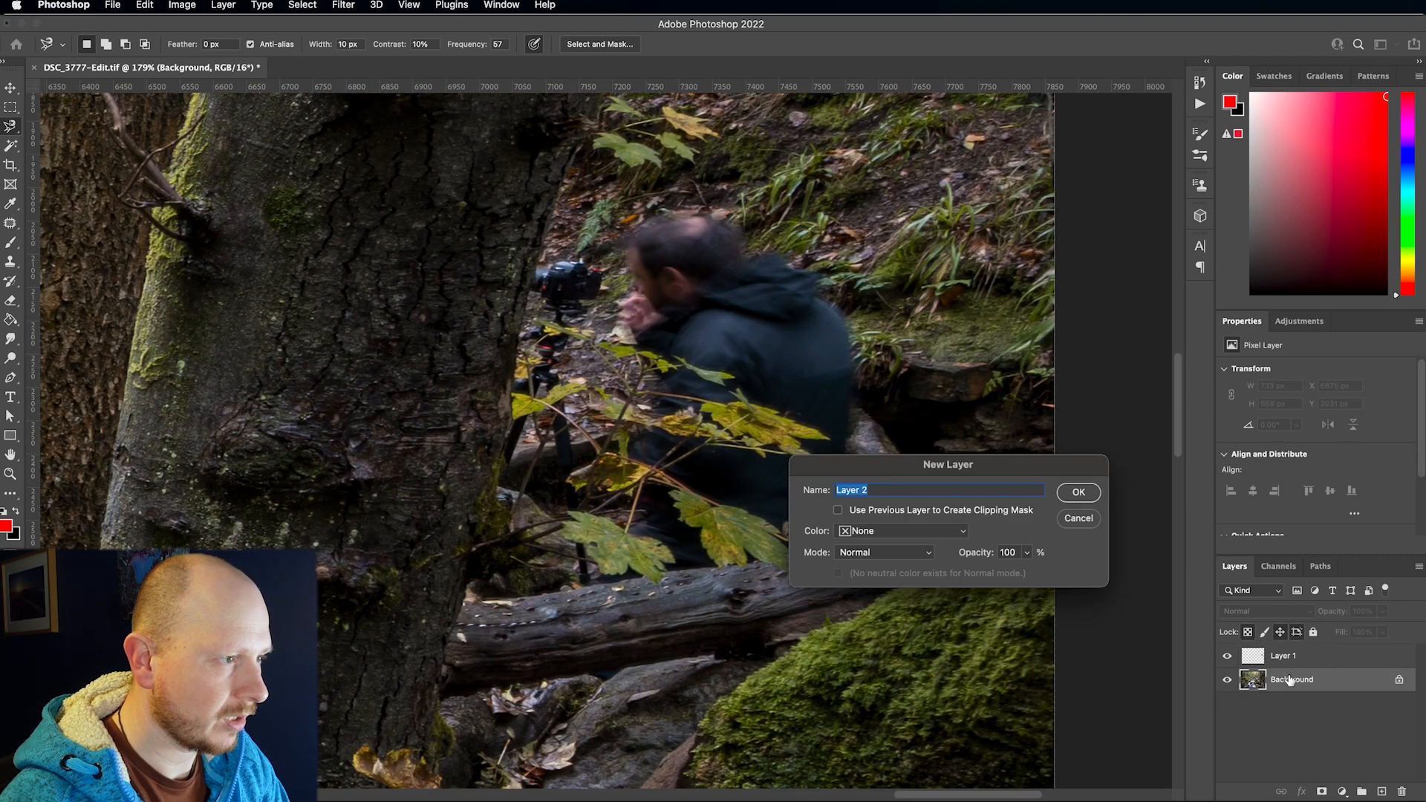
{"action": "left_click", "coordinate": [1085, 496]}
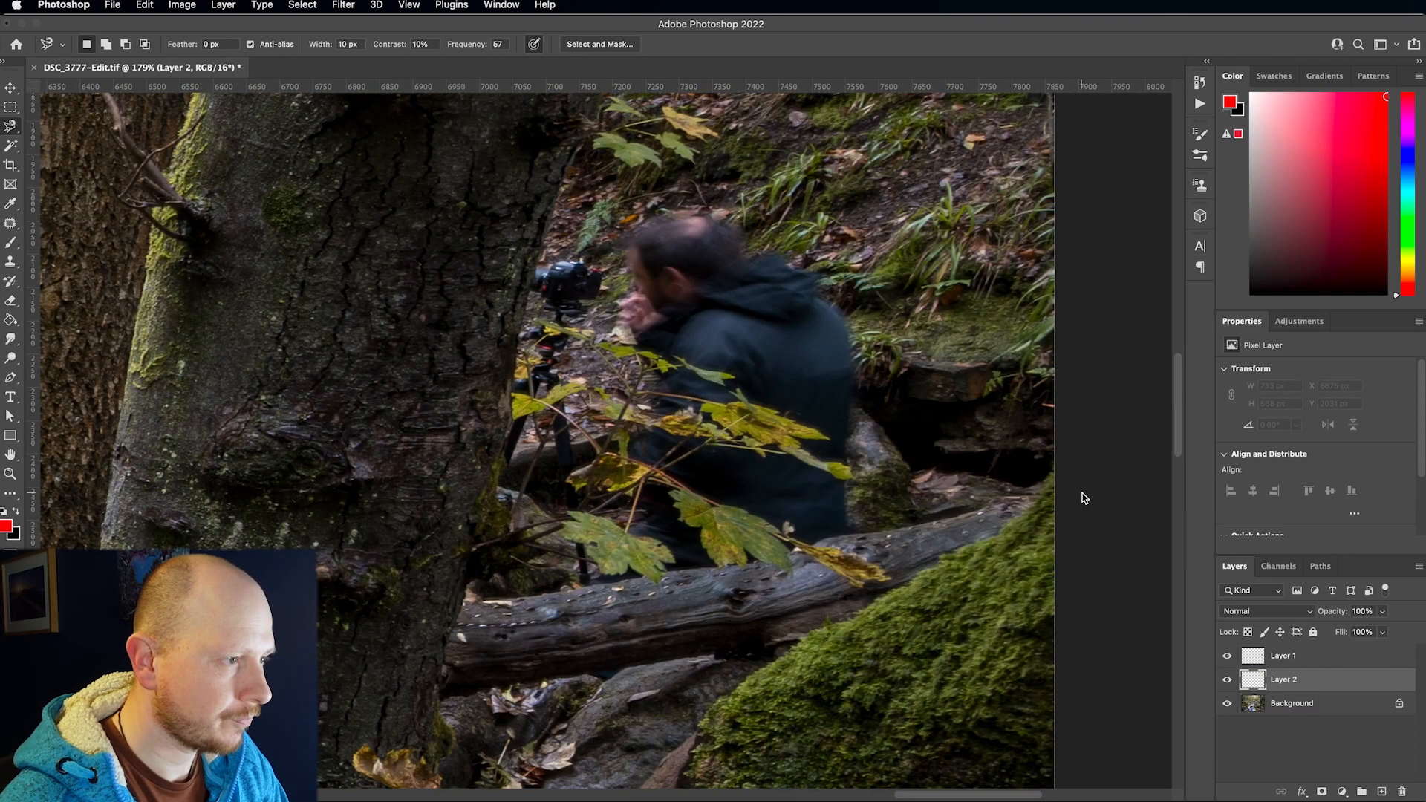
Step: Test-paint red over the photographer beneath the cutout leaves with the Brush tool, and undo the painting
{"action": "left_click", "coordinate": [9, 245]}
{"action": "mouse_move", "coordinate": [669, 453]}
{"action": "left_mouse_down"}
{"action": "mouse_move", "coordinate": [618, 435]}
{"action": "mouse_move", "coordinate": [656, 425]}
{"action": "mouse_move", "coordinate": [743, 459]}
{"action": "mouse_move", "coordinate": [669, 409]}
{"action": "mouse_move", "coordinate": [604, 400]}
{"action": "mouse_move", "coordinate": [598, 479]}
{"action": "mouse_move", "coordinate": [637, 529]}
{"action": "mouse_move", "coordinate": [633, 510]}
{"action": "mouse_move", "coordinate": [692, 485]}
{"action": "mouse_move", "coordinate": [762, 419]}
{"action": "mouse_move", "coordinate": [699, 364]}
{"action": "left_mouse_up"}
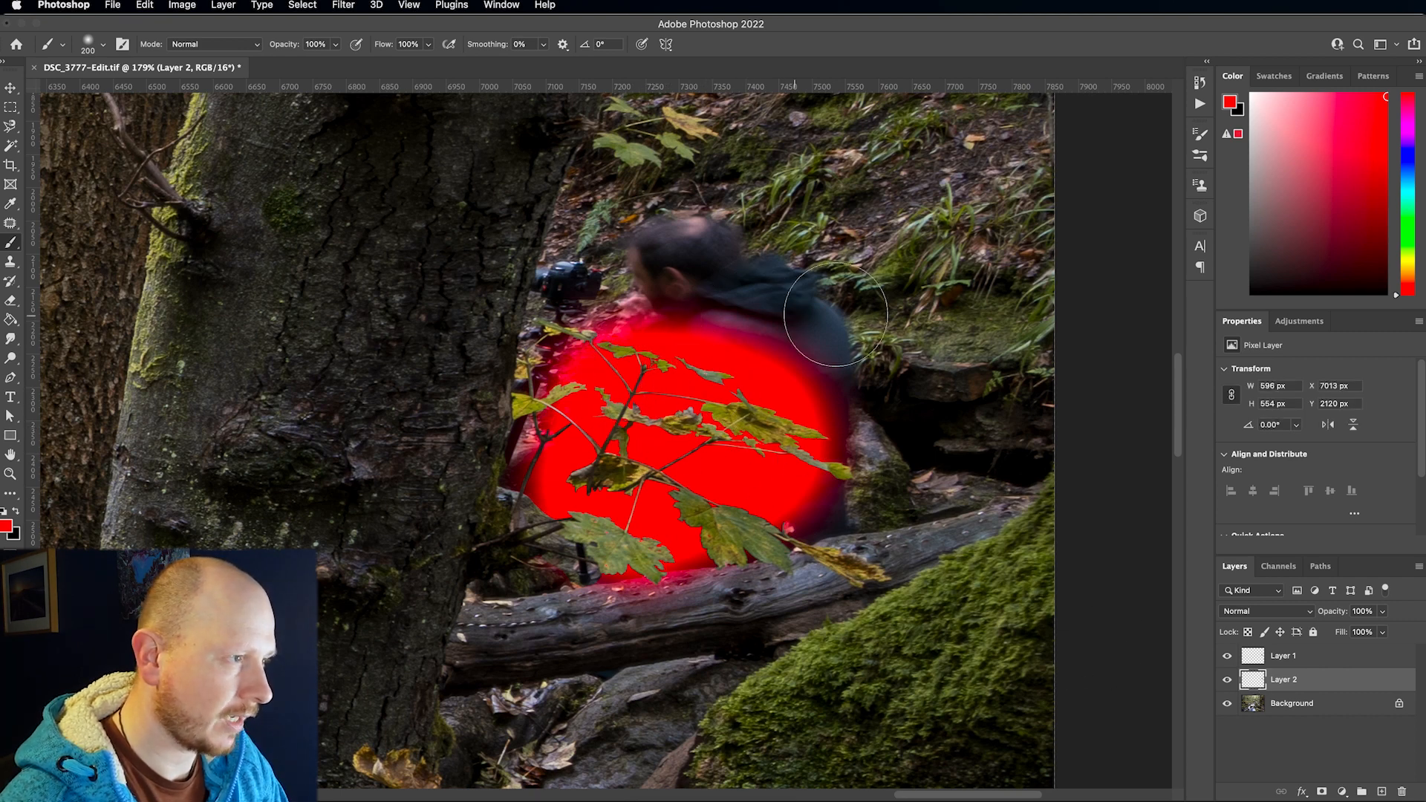
{"action": "key", "text": "cmd+z"}
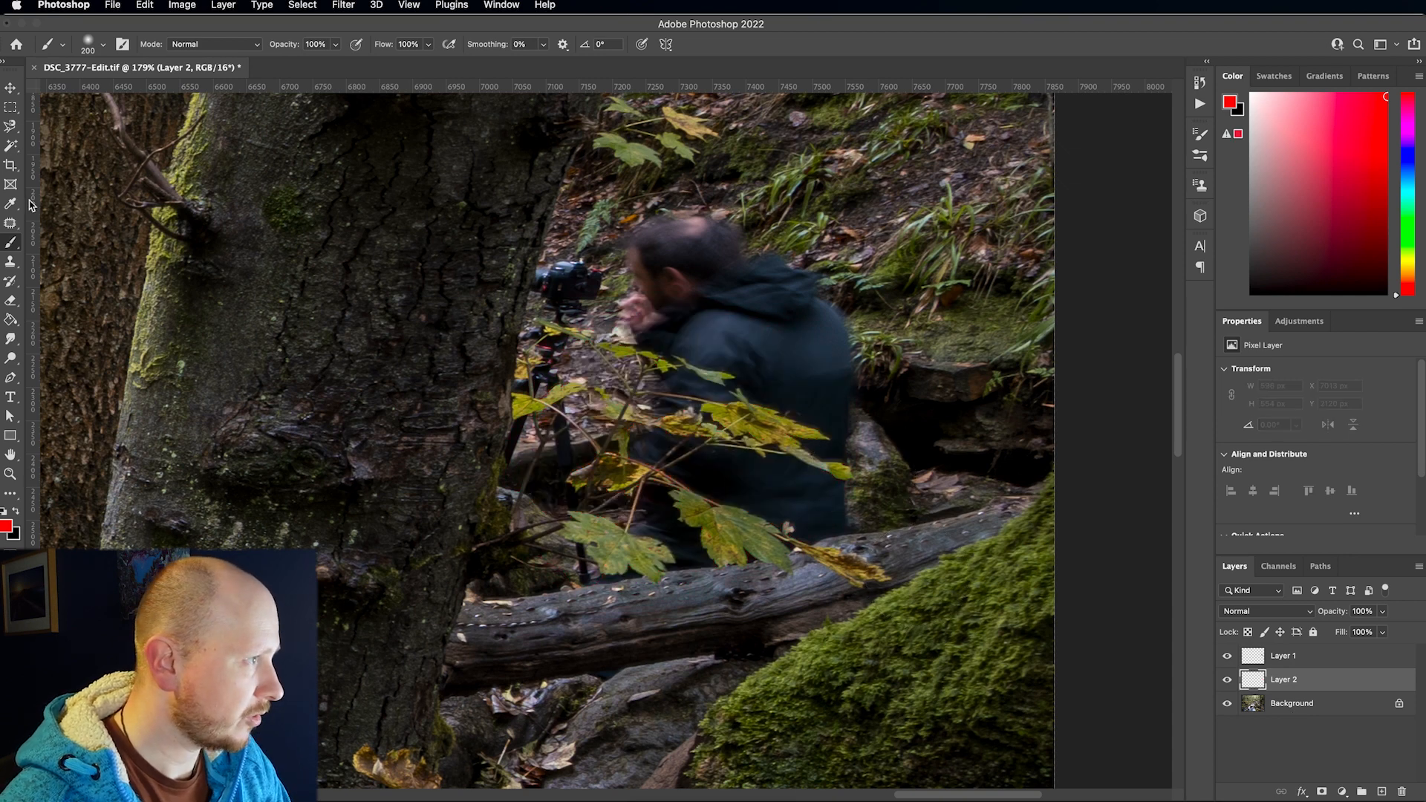
Step: Clone the mossy ledge and rocks over the photographer's back with the Clone Stamp, and check the Layer 1 cutout on its own
{"action": "left_click", "coordinate": [10, 261]}
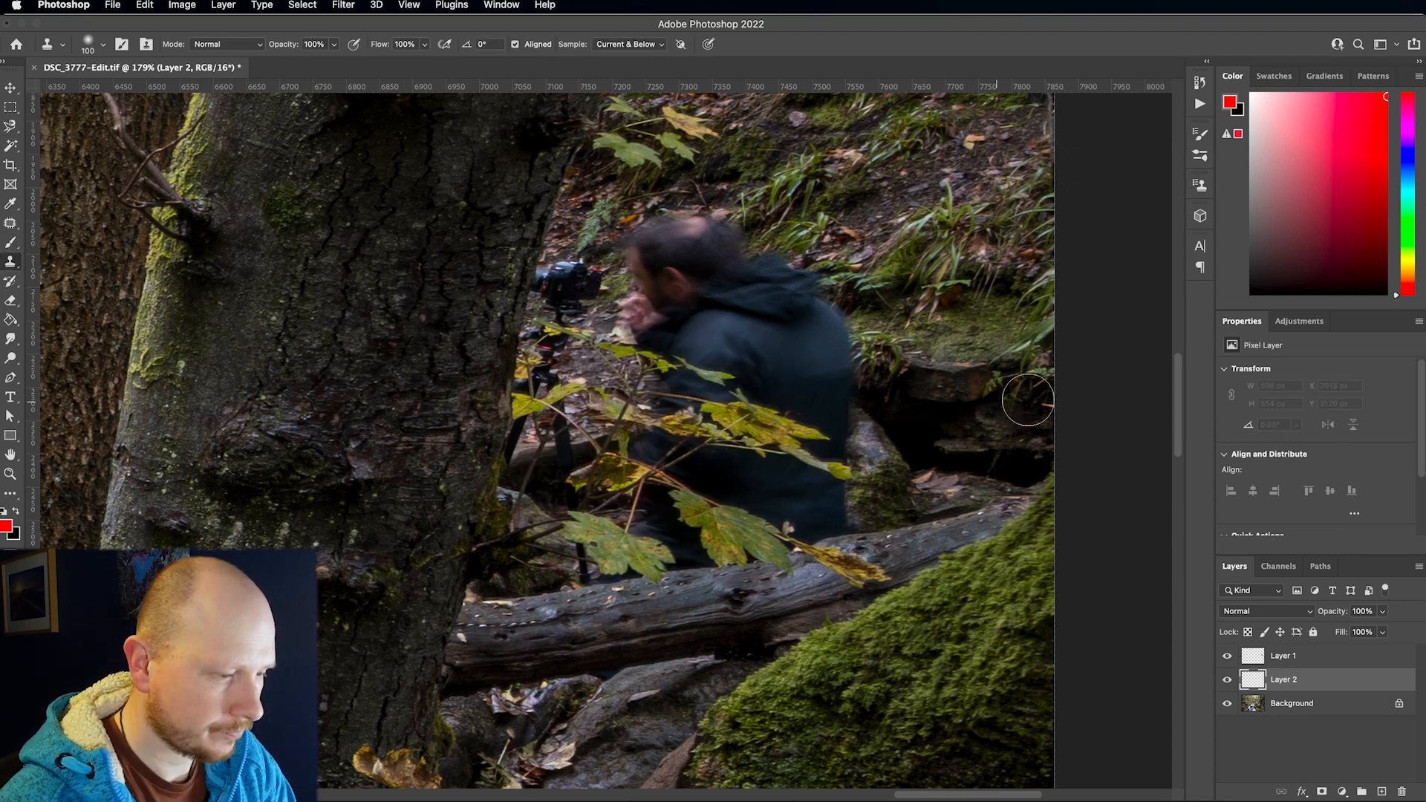
{"action": "left_click", "coordinate": [954, 383], "text": "alt"}
{"action": "mouse_move", "coordinate": [914, 376]}
{"action": "left_mouse_down"}
{"action": "mouse_move", "coordinate": [745, 335]}
{"action": "mouse_move", "coordinate": [879, 337]}
{"action": "mouse_move", "coordinate": [856, 324]}
{"action": "mouse_move", "coordinate": [732, 334]}
{"action": "left_mouse_up"}
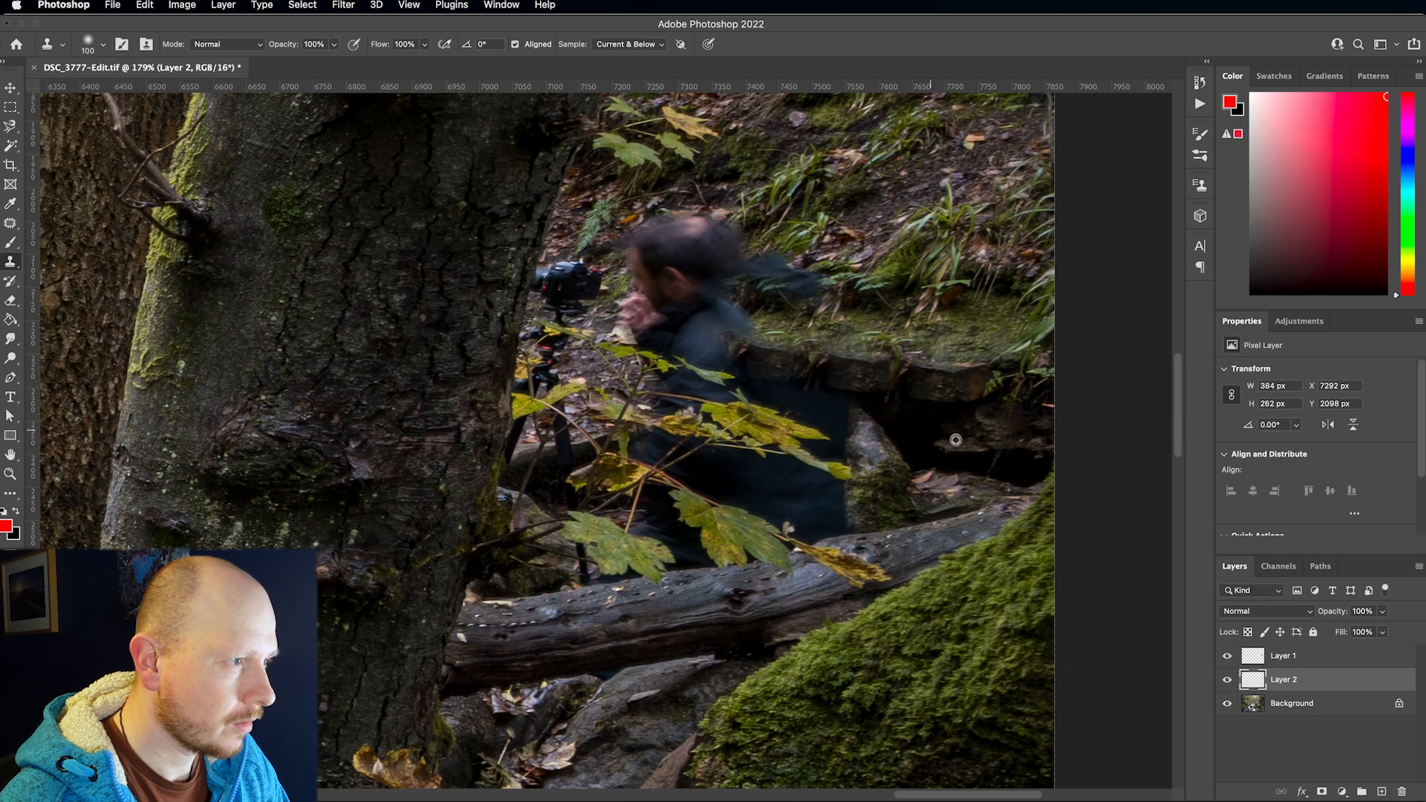
{"action": "left_click", "coordinate": [830, 390], "text": "alt"}
{"action": "mouse_move", "coordinate": [743, 429]}
{"action": "left_mouse_down"}
{"action": "mouse_move", "coordinate": [795, 442]}
{"action": "mouse_move", "coordinate": [810, 468]}
{"action": "mouse_move", "coordinate": [854, 472]}
{"action": "left_mouse_up"}
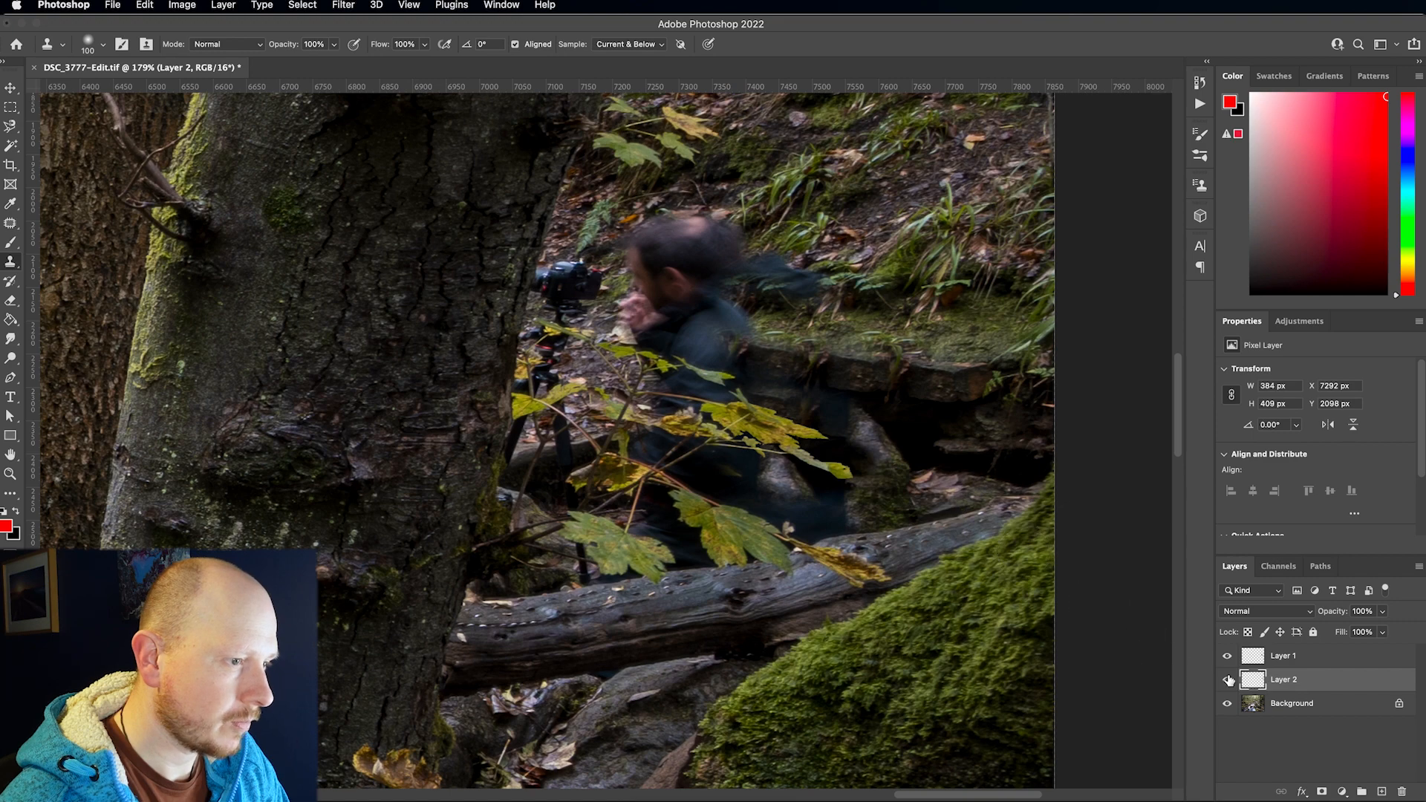
{"action": "left_click", "coordinate": [1228, 658], "text": "alt"}
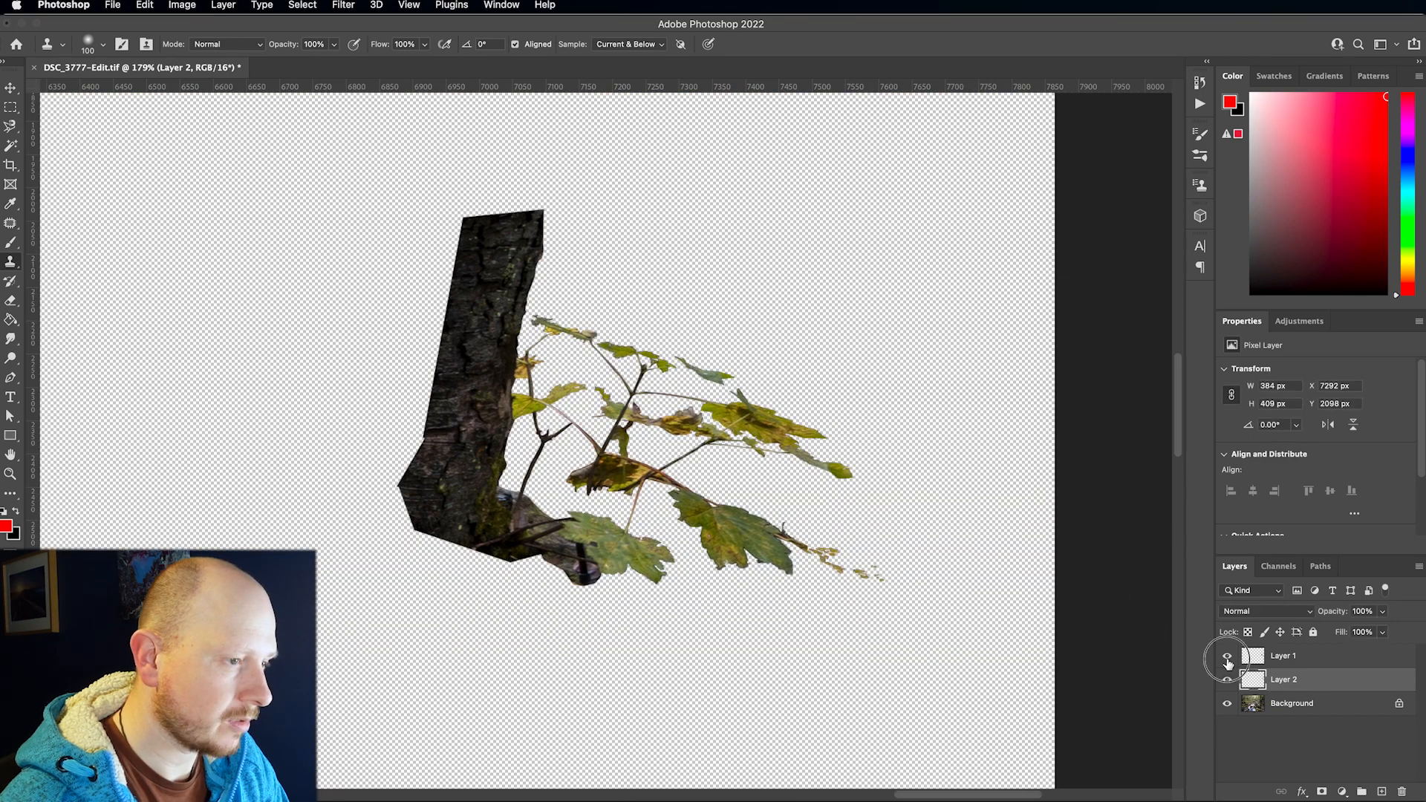
{"action": "left_click", "coordinate": [1228, 658], "text": "alt"}
Step: Clone the leafy bank over the photographer's shoulder, head, camera and the tripod beside the trunk
{"action": "mouse_move", "coordinate": [806, 354]}
{"action": "left_mouse_down"}
{"action": "mouse_move", "coordinate": [695, 327]}
{"action": "mouse_move", "coordinate": [743, 283]}
{"action": "mouse_move", "coordinate": [816, 284]}
{"action": "mouse_move", "coordinate": [833, 268]}
{"action": "left_mouse_up"}
{"action": "left_click", "coordinate": [811, 216], "text": "alt"}
{"action": "mouse_move", "coordinate": [738, 253]}
{"action": "left_mouse_down"}
{"action": "mouse_move", "coordinate": [701, 260]}
{"action": "mouse_move", "coordinate": [685, 235]}
{"action": "mouse_move", "coordinate": [656, 236]}
{"action": "mouse_move", "coordinate": [660, 282]}
{"action": "mouse_move", "coordinate": [721, 292]}
{"action": "mouse_move", "coordinate": [626, 322]}
{"action": "left_mouse_up"}
{"action": "left_click", "coordinate": [713, 186], "text": "alt"}
{"action": "left_click", "coordinate": [647, 223], "text": "alt"}
{"action": "left_click", "coordinate": [636, 230], "text": "alt"}
{"action": "mouse_move", "coordinate": [580, 280]}
{"action": "left_mouse_down"}
{"action": "mouse_move", "coordinate": [540, 338]}
{"action": "mouse_move", "coordinate": [551, 372]}
{"action": "mouse_move", "coordinate": [494, 428]}
{"action": "left_mouse_up"}
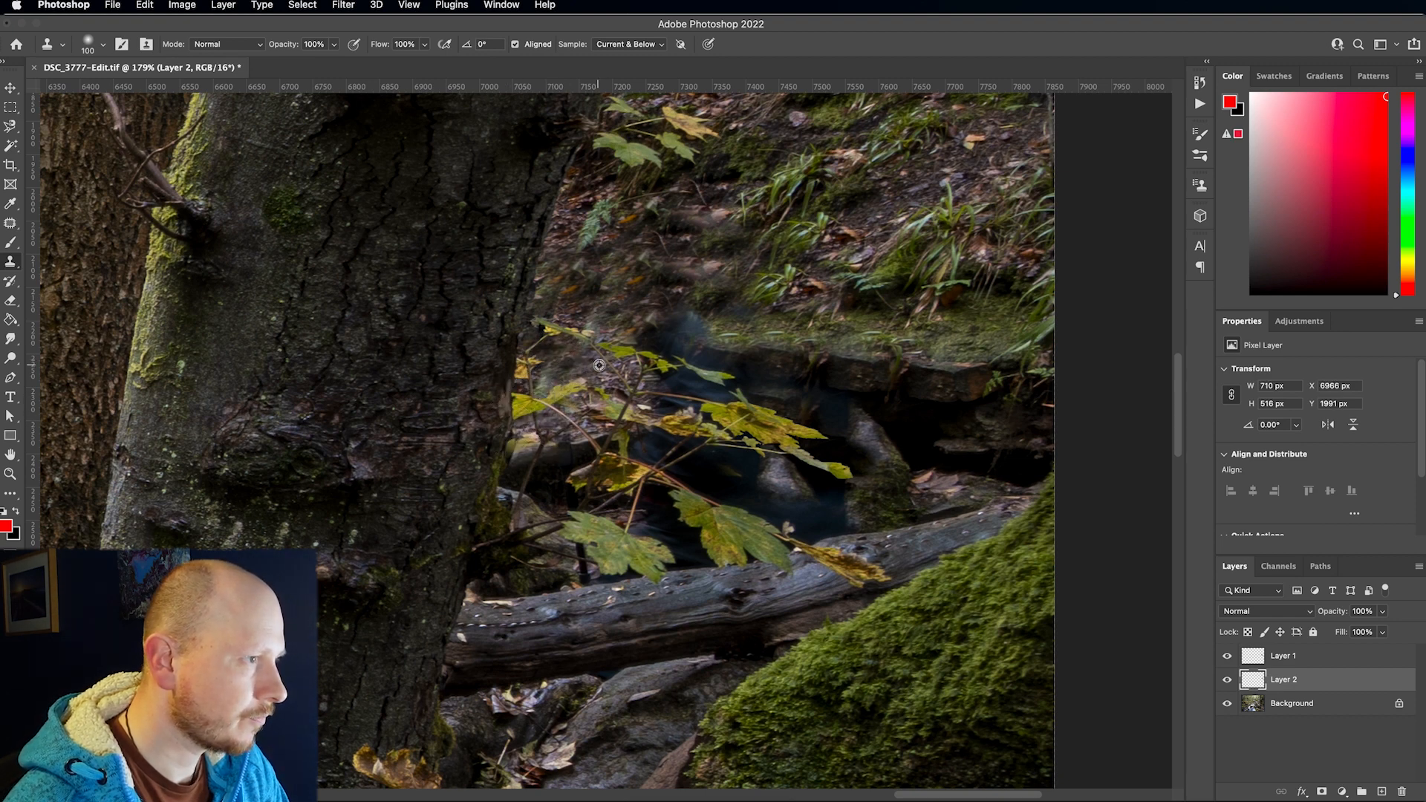
Step: Clone leafy ground and the mossy rock ledge over the remaining jacket and tripod traces behind the upper leaves
{"action": "left_click", "coordinate": [598, 364], "text": "alt"}
{"action": "left_click_drag", "start_coordinate": [595, 410], "coordinate": [624, 387]}
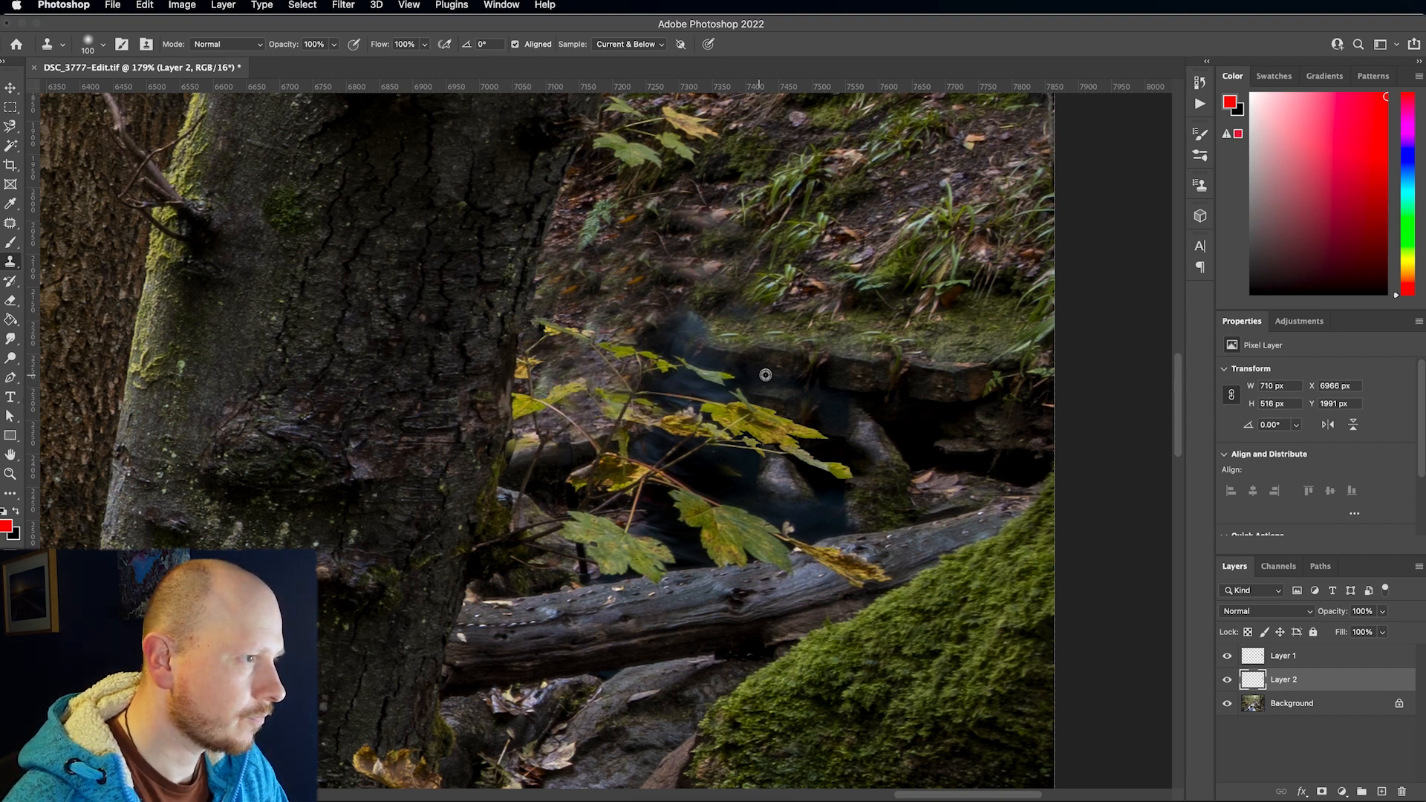
{"action": "left_click", "coordinate": [808, 385], "text": "alt"}
{"action": "left_click_drag", "start_coordinate": [715, 373], "coordinate": [678, 376]}
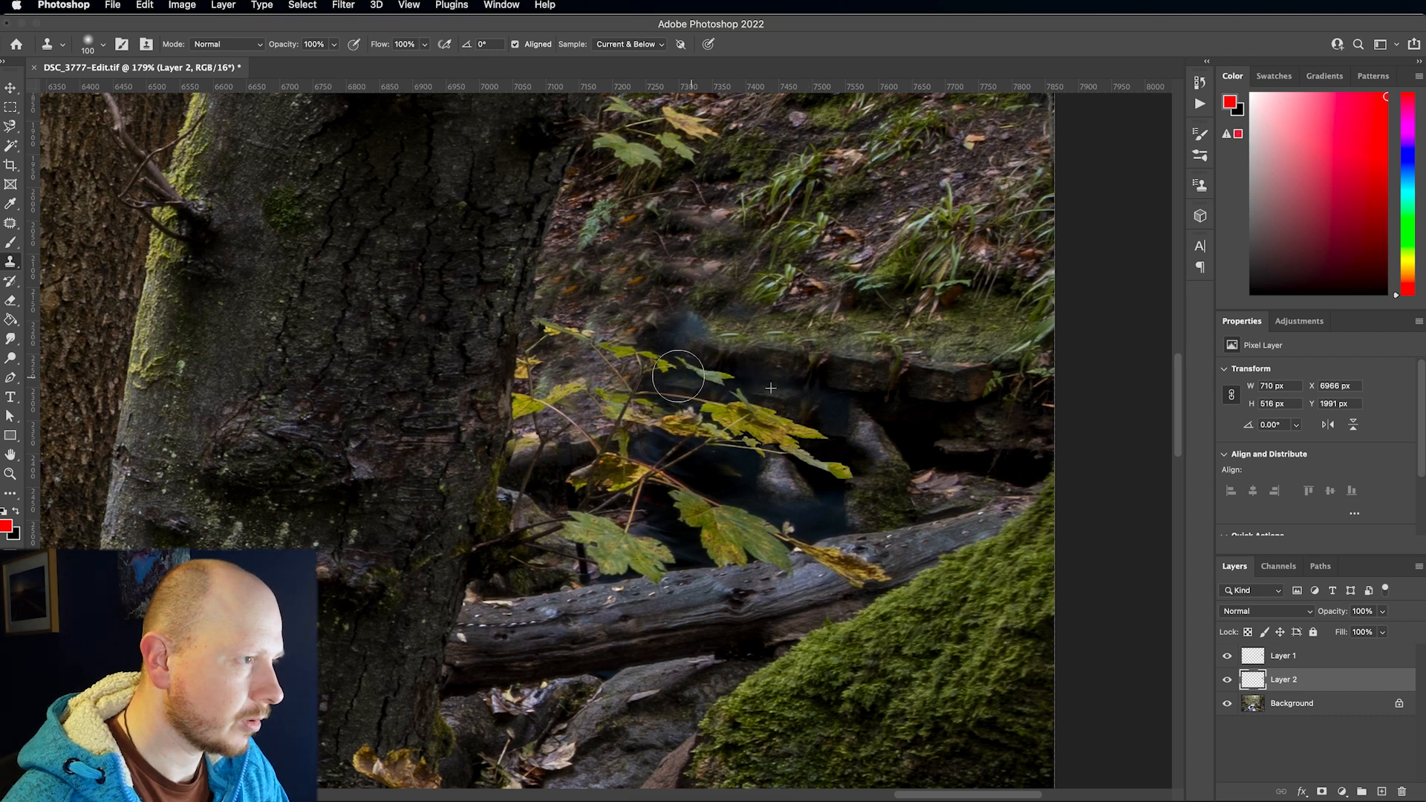
{"action": "left_click", "coordinate": [827, 385], "text": "alt"}
{"action": "left_click", "coordinate": [679, 360]}
{"action": "left_click_drag", "start_coordinate": [779, 337], "coordinate": [615, 310]}
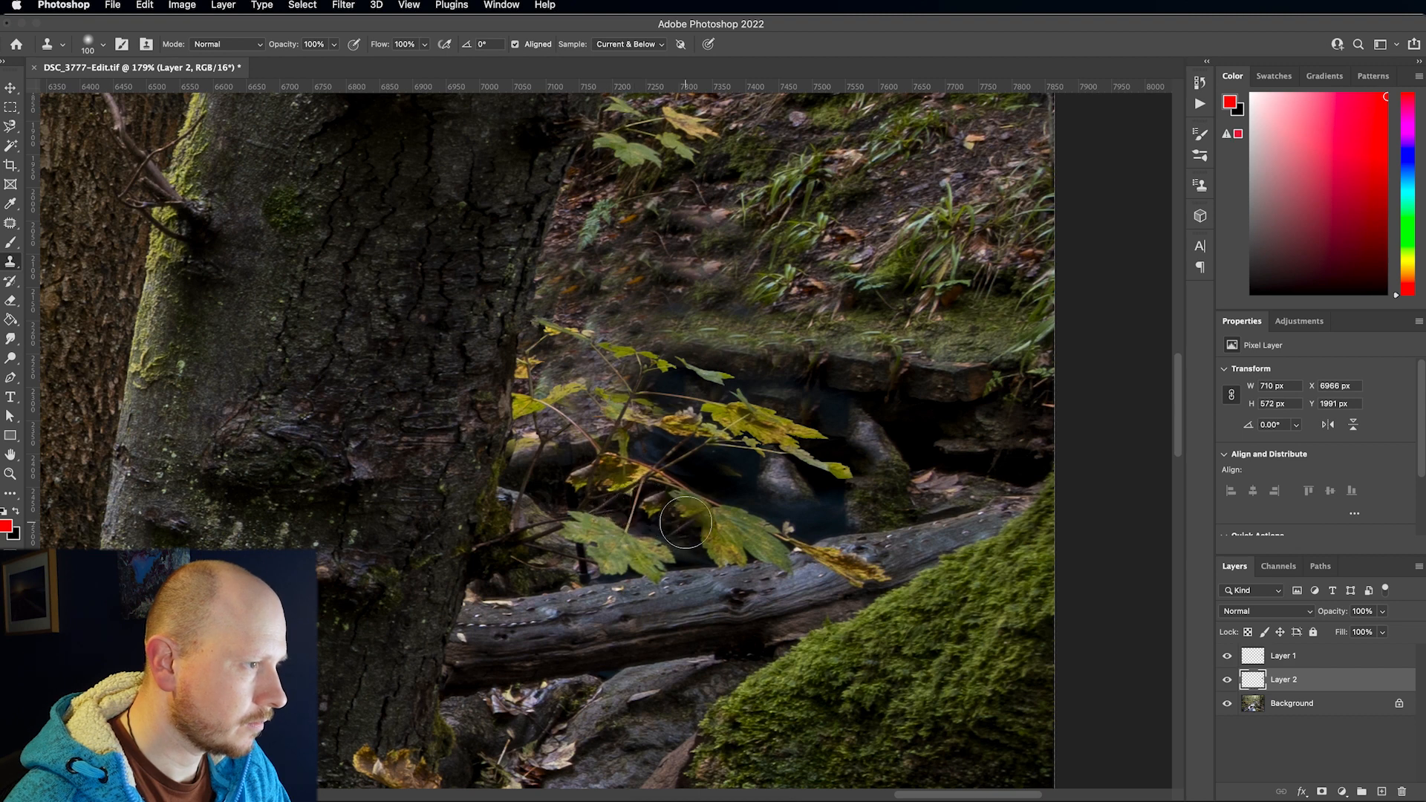
Step: Clone dark background over the leftover bluish jacket areas around the lower leaves, and review the whole photo
{"action": "left_click", "coordinate": [663, 524]}
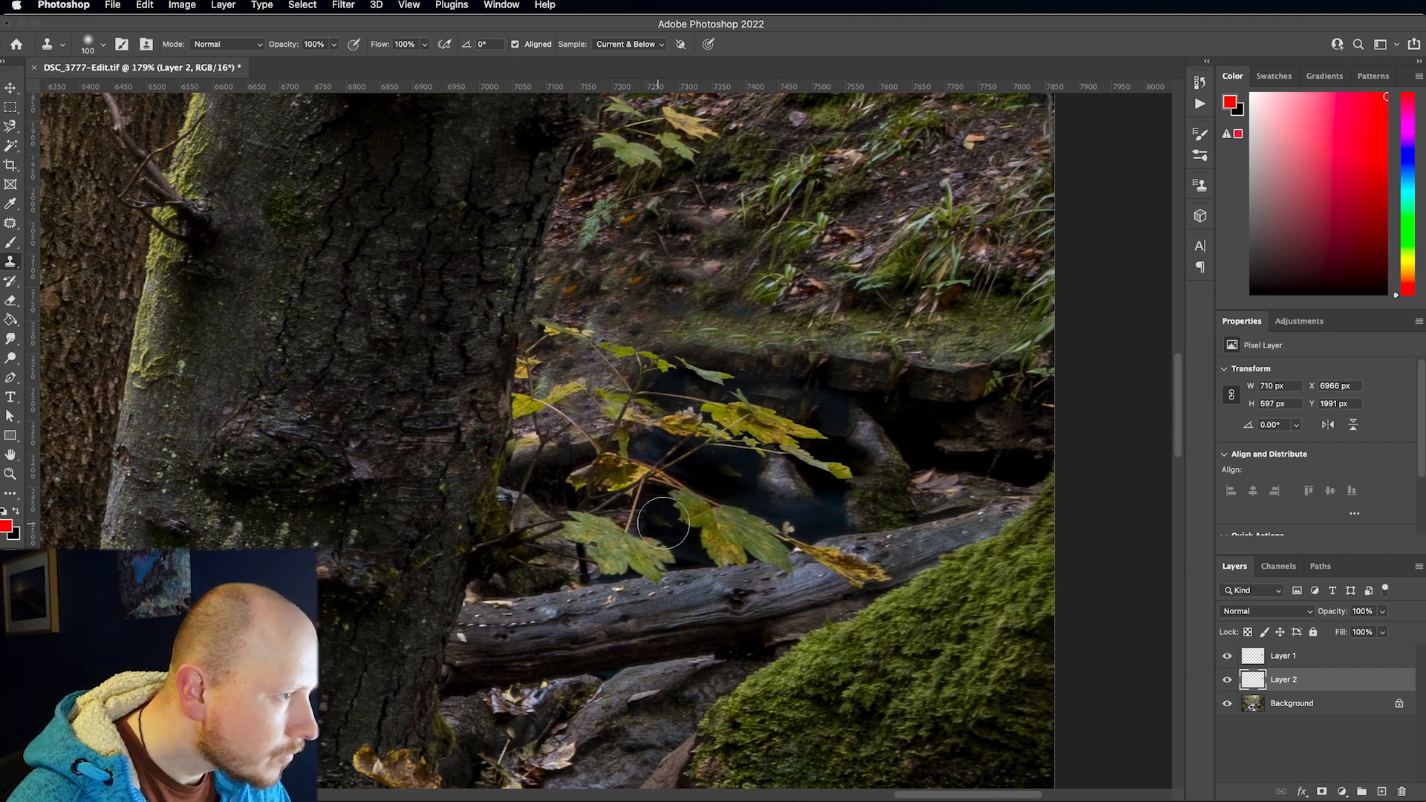
{"action": "mouse_move", "coordinate": [878, 473]}
{"action": "left_mouse_down"}
{"action": "mouse_move", "coordinate": [764, 486]}
{"action": "mouse_move", "coordinate": [751, 468]}
{"action": "mouse_move", "coordinate": [849, 484]}
{"action": "left_mouse_up"}
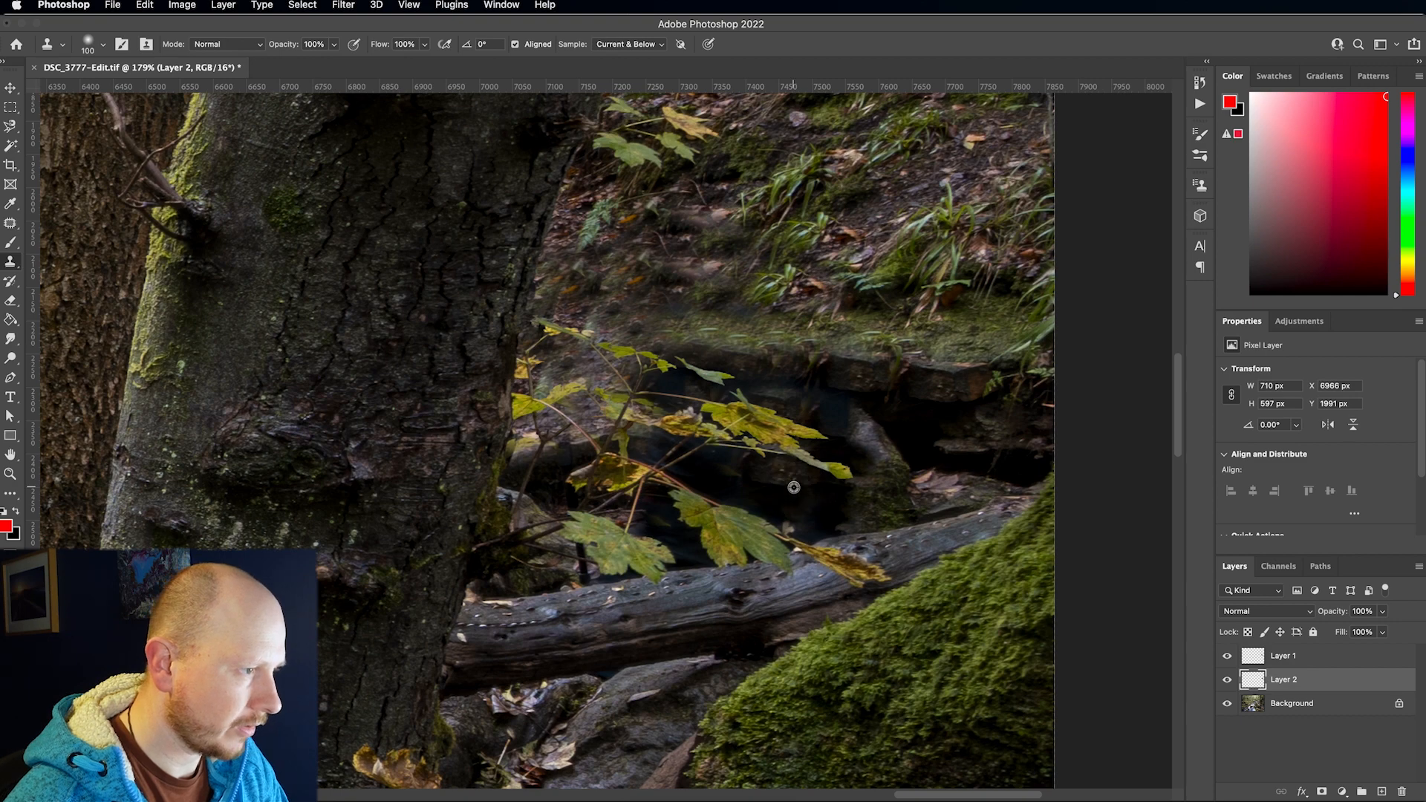
{"action": "scroll", "coordinate": [796, 488], "scroll_direction": "down", "scroll_amount": 5}
{"action": "scroll", "coordinate": [757, 554], "scroll_direction": "down", "scroll_amount": 3}
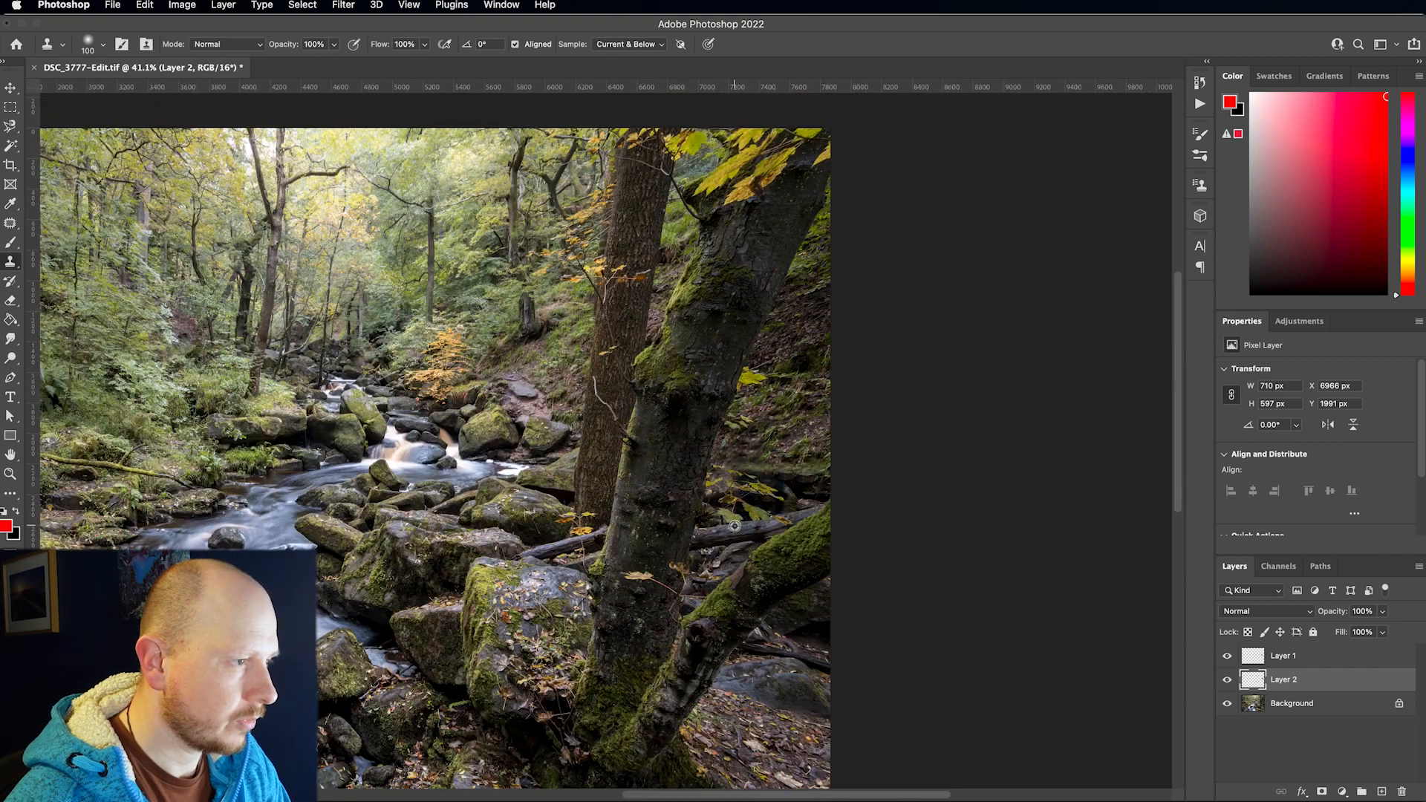
{"action": "scroll", "coordinate": [669, 503], "scroll_direction": "down", "scroll_amount": 3}
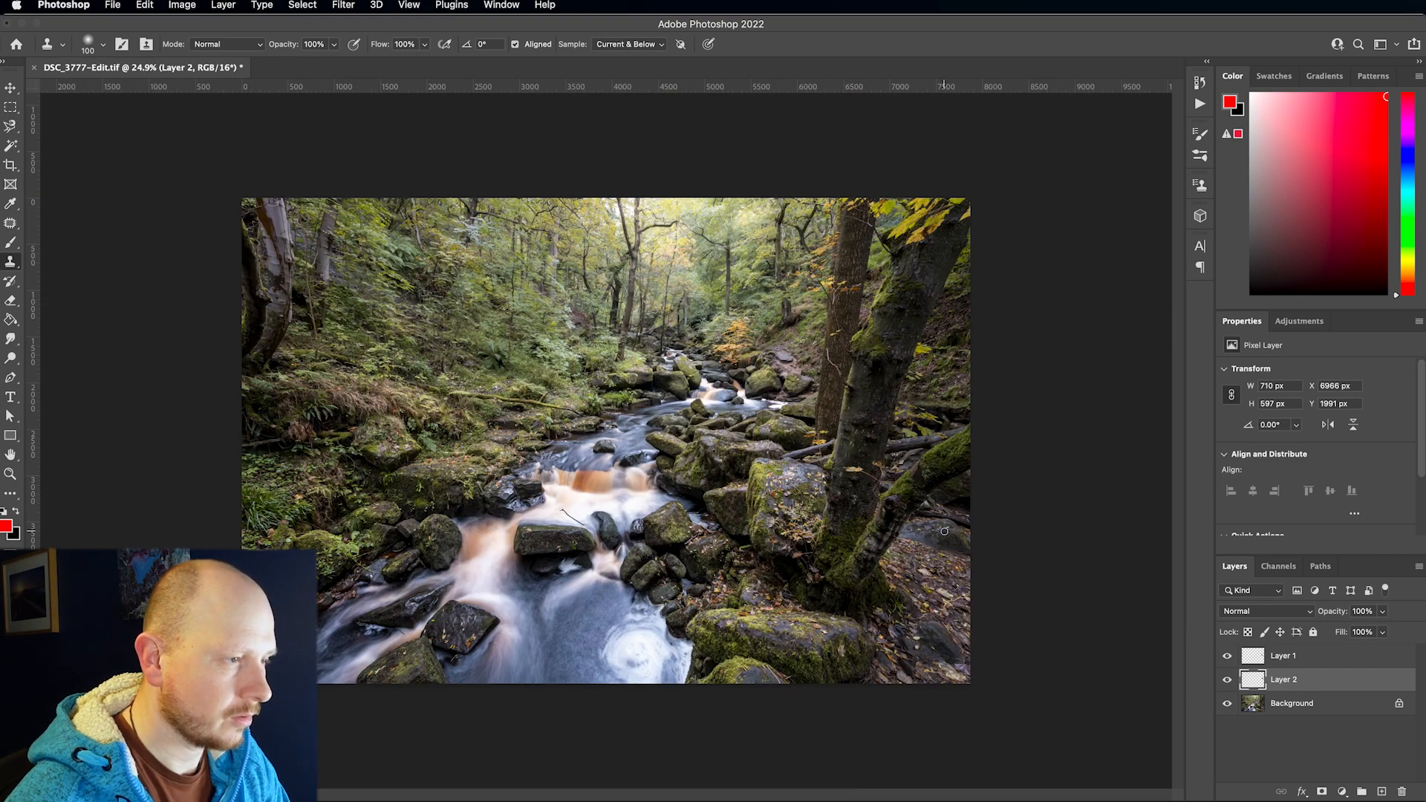